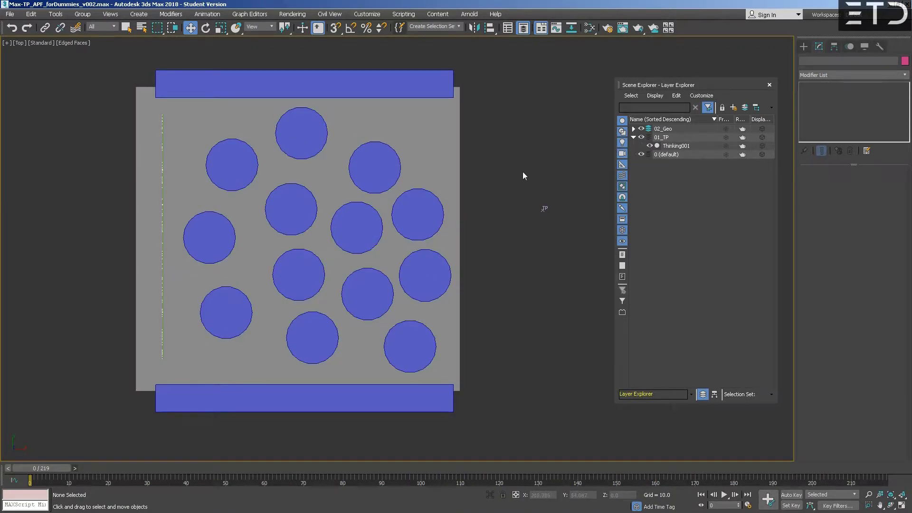
Step: Play the particle simulation in the Top view
middle_drag(524, 173, 515, 171)
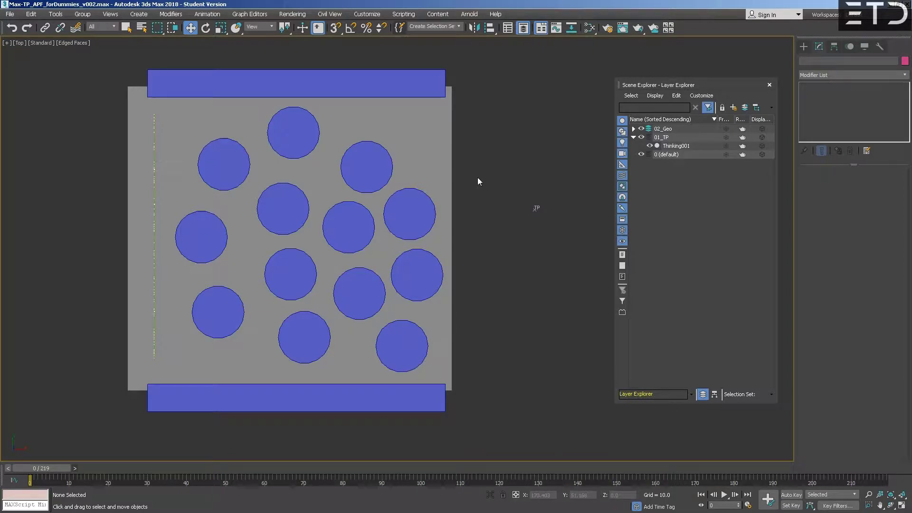
key(slash)
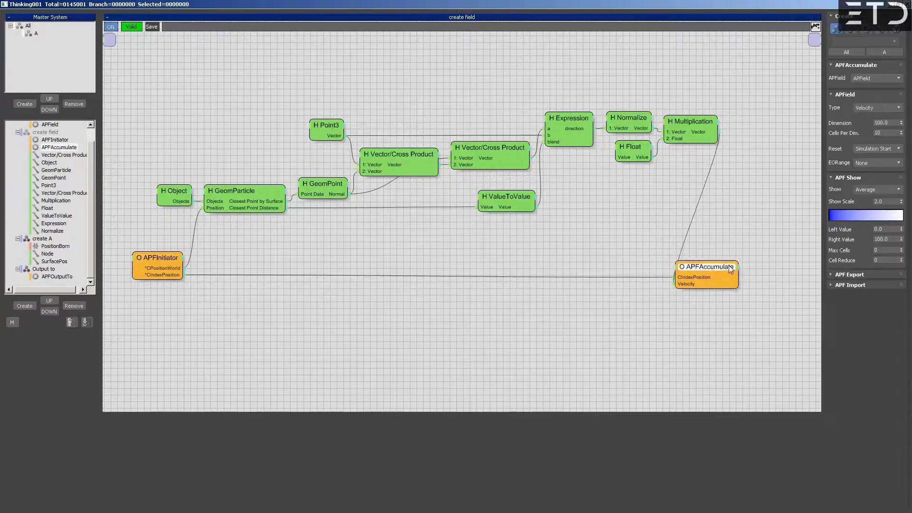
Step: Remove all green helper nodes from the create field dynamic set and move the APFInitiator node closer to APFAccumulate
drag(725, 65, 175, 221)
right_click(181, 139)
click(206, 196)
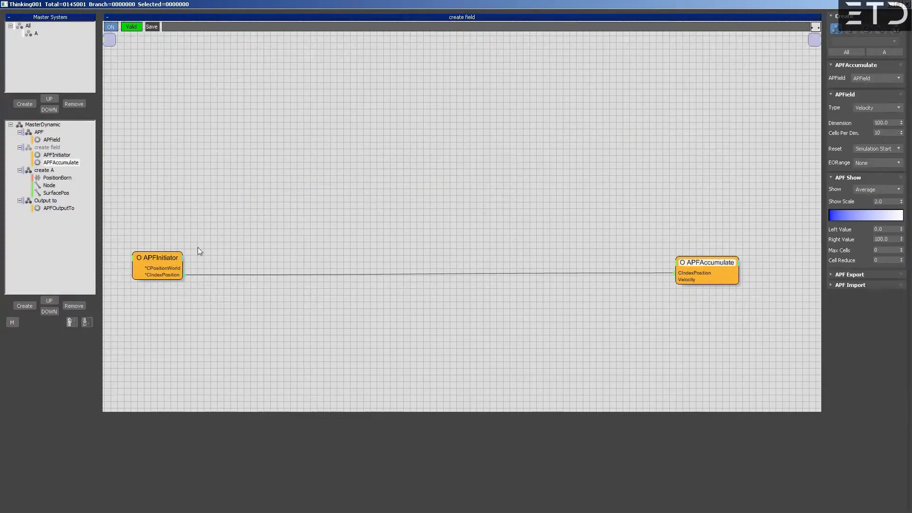
drag(160, 257, 300, 238)
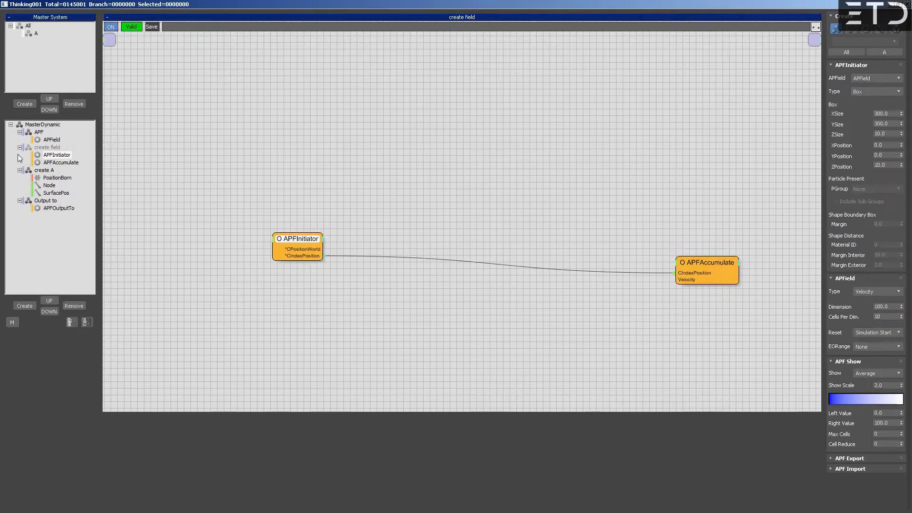
Step: Review the APField, PositionBorn and APFOutputTo operators in the other dynamic sets
click(50, 140)
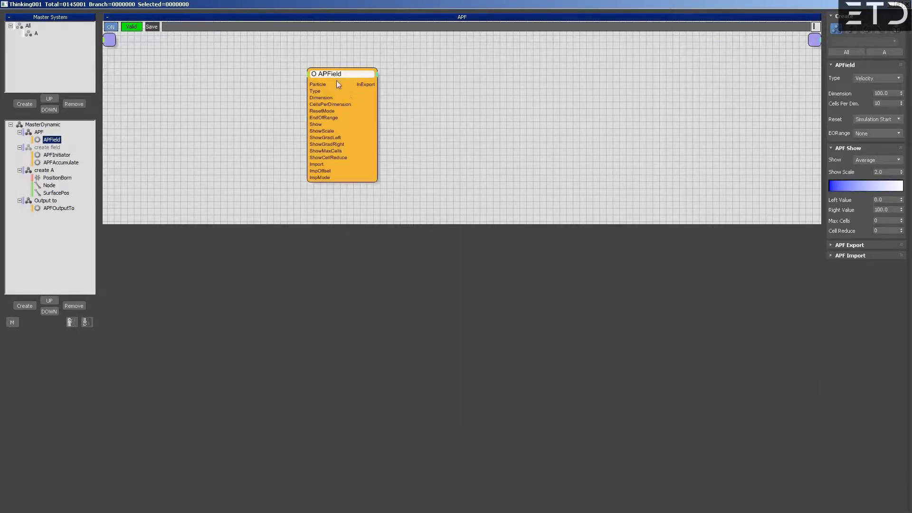
drag(337, 78, 354, 75)
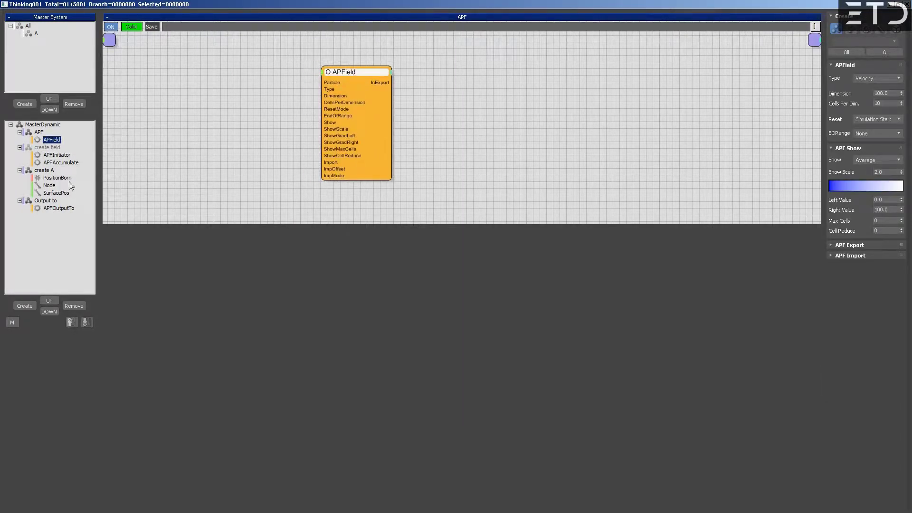
click(56, 178)
click(59, 208)
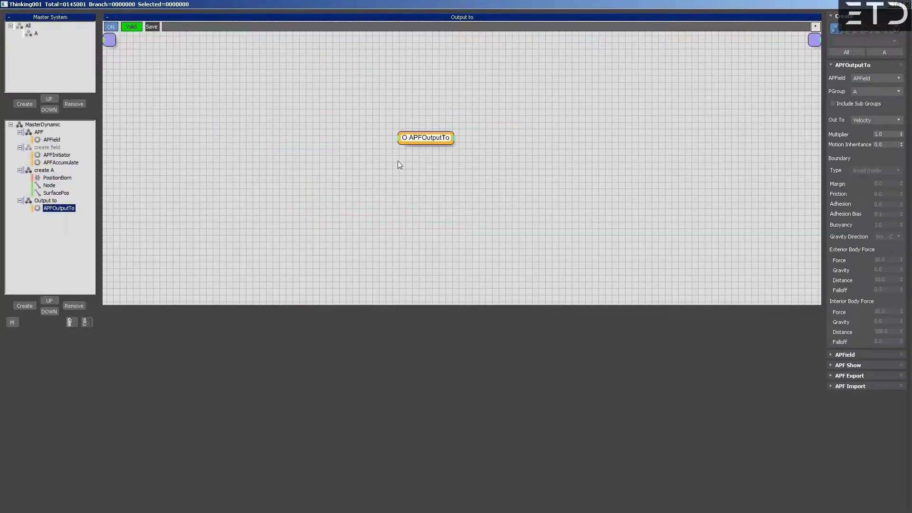
drag(431, 141, 416, 145)
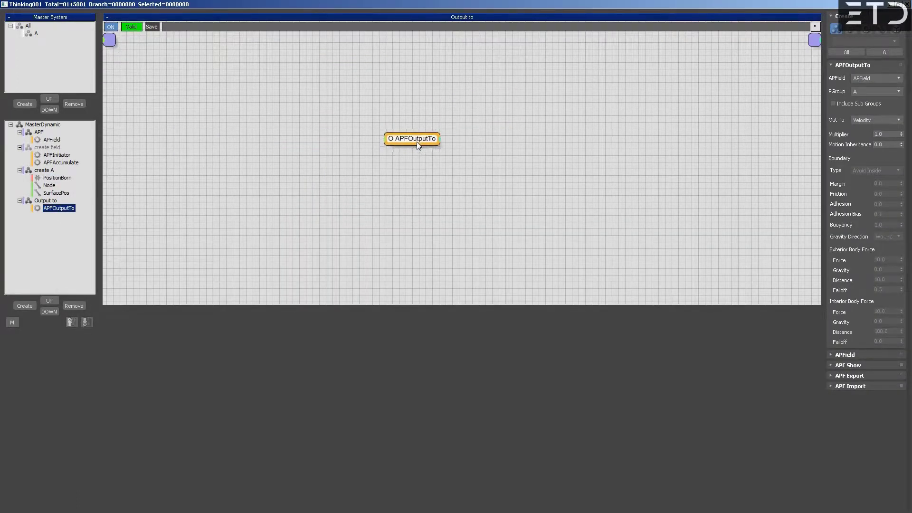
Step: Enable the create field dynamic set and shift its APFInitiator node slightly closer to APFAccumulate
click(47, 148)
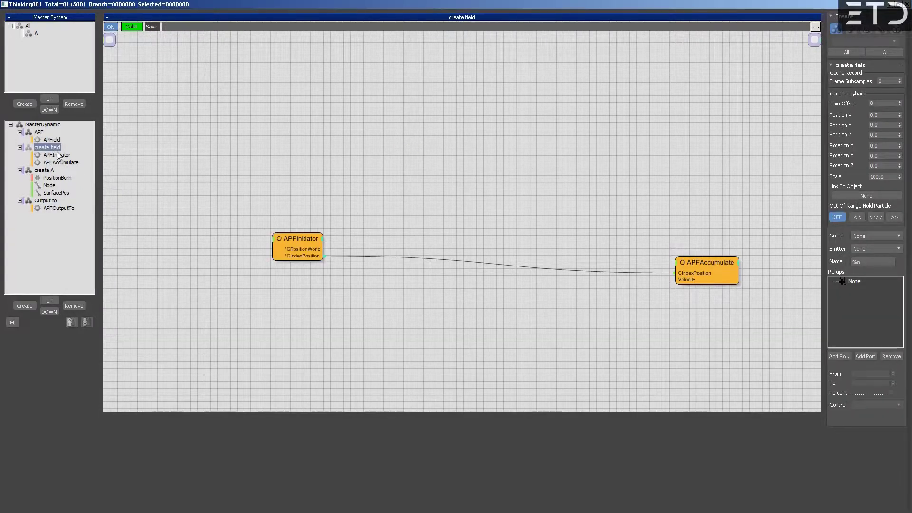
click(50, 148)
drag(309, 239, 352, 236)
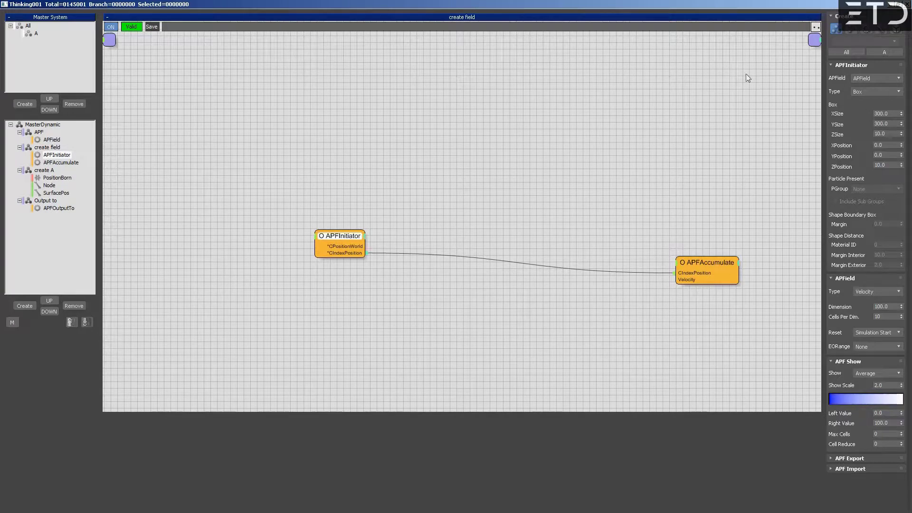
Step: Dock the Thinking Particles window beside the viewport and return the animation to its first frame
drag(14, 110, 1, 112)
click(536, 347)
key(Home)
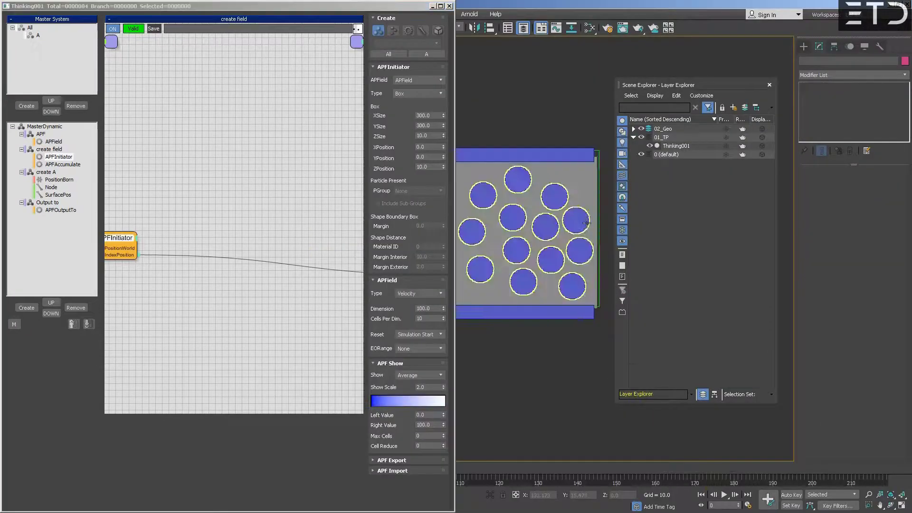
Step: Examine the cylinders and the two boundary boxes from an angled view, along with the APFAccumulate node
alt+middle_drag(588, 237, 559, 195)
middle_drag(558, 195, 541, 208)
scroll(541, 208, up, 4)
alt+middle_drag(551, 280, 560, 317)
middle_drag(575, 231, 578, 249)
alt+middle_drag(553, 197, 507, 209)
scroll(510, 212, down, 3)
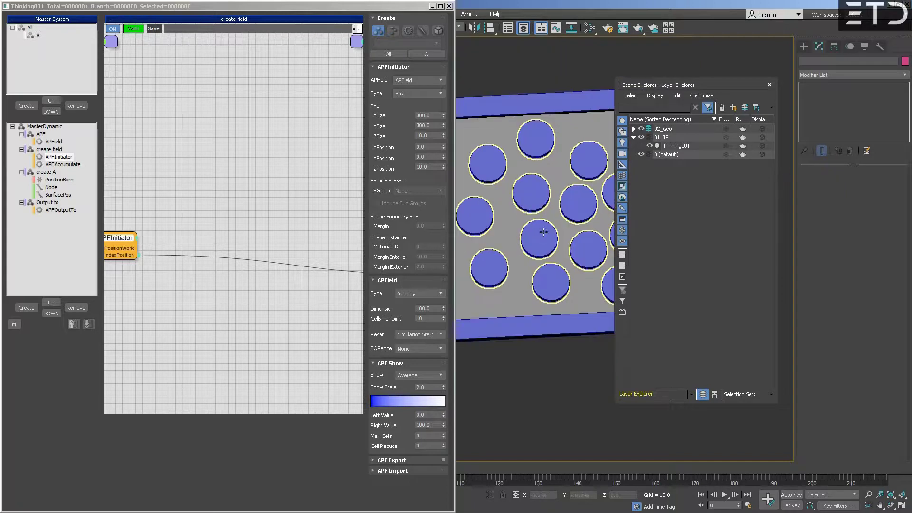
alt+middle_drag(541, 241, 537, 224)
drag(277, 209, 132, 204)
drag(214, 231, 230, 213)
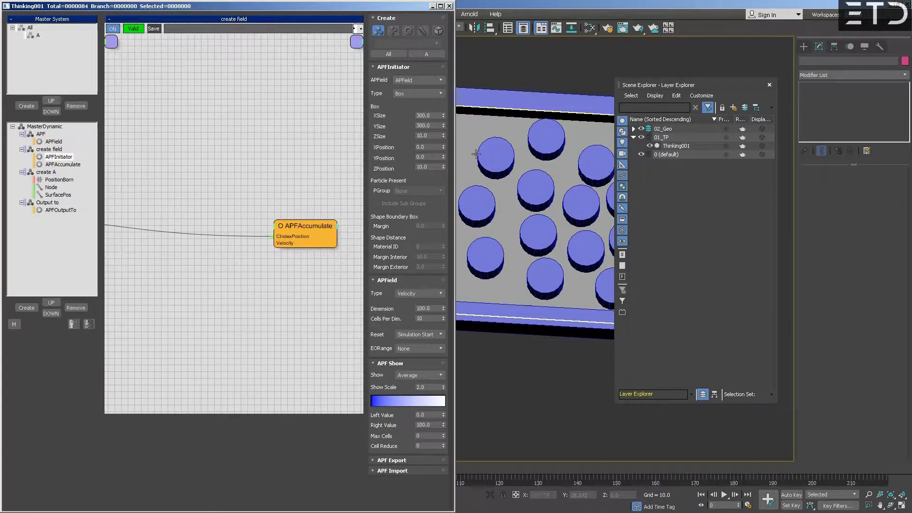
alt+middle_drag(537, 197, 554, 195)
scroll(570, 198, down, 3)
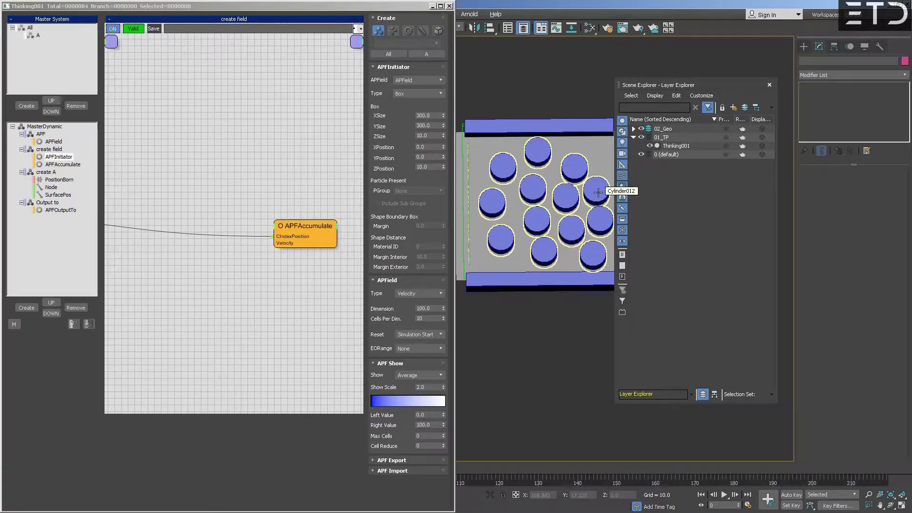
middle_drag(597, 192, 571, 207)
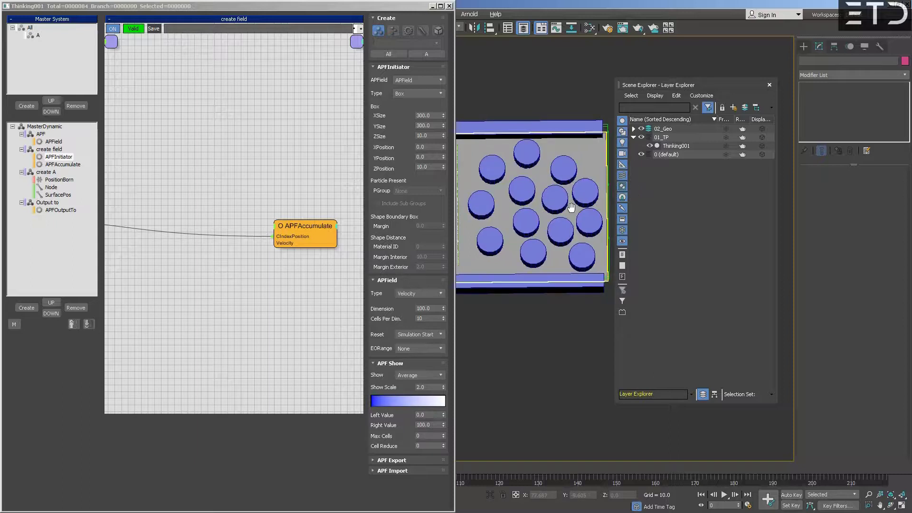
scroll(486, 222, up, 3)
middle_drag(486, 223, 522, 233)
mouse_move(471, 252)
alt+middle_down()
mouse_move(495, 263)
mouse_move(485, 249)
mouse_move(473, 259)
alt+middle_up()
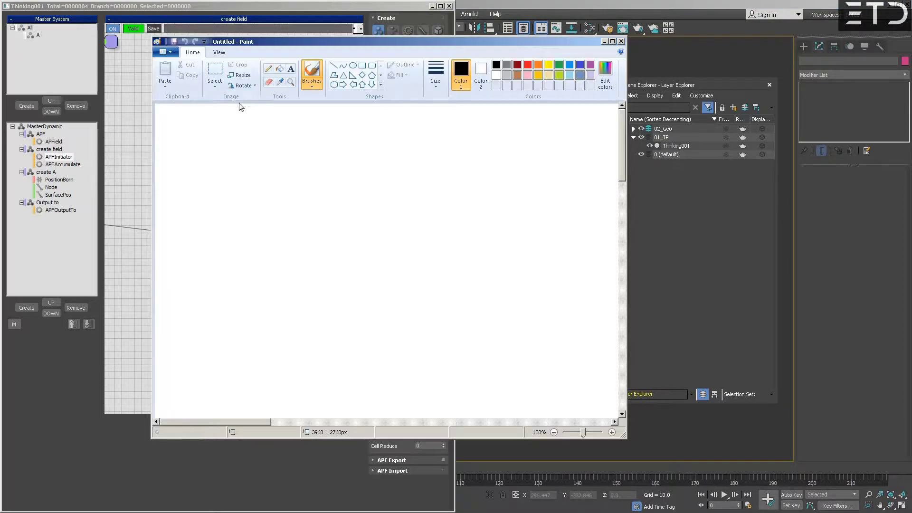
Step: Switch to Paint and sketch a cylinder with a nearby point, a line to its surface, and arrows pointing up, outward and diagonally
click(267, 68)
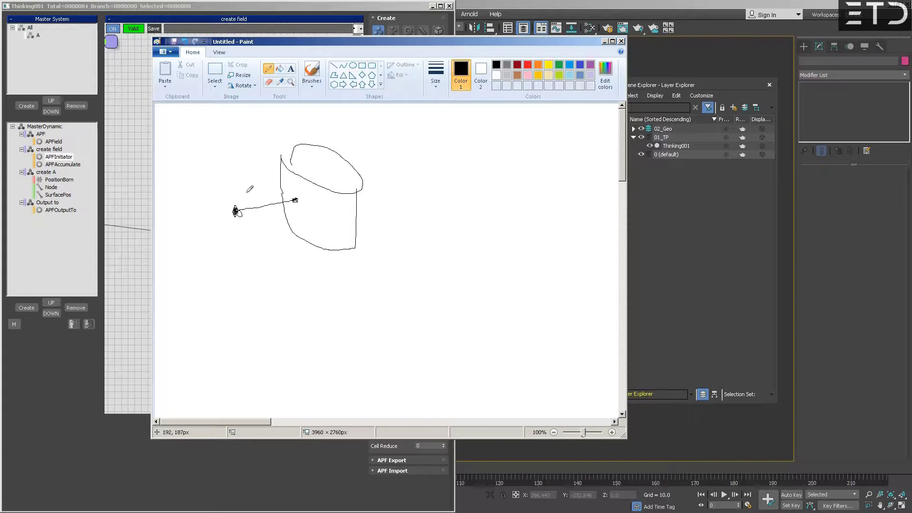
mouse_move(215, 193)
mouse_down()
mouse_move(290, 197)
mouse_move(217, 191)
mouse_move(287, 196)
mouse_move(292, 145)
mouse_move(291, 198)
mouse_move(291, 138)
mouse_move(289, 162)
mouse_move(290, 145)
mouse_move(281, 149)
mouse_move(292, 141)
mouse_up()
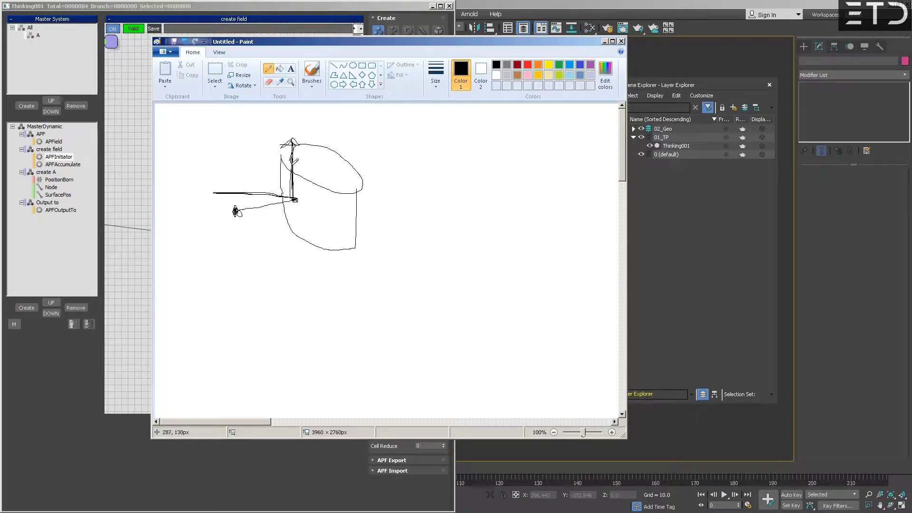
mouse_move(250, 209)
mouse_down()
mouse_move(281, 198)
mouse_move(252, 209)
mouse_move(269, 216)
mouse_move(246, 203)
mouse_move(304, 210)
mouse_move(321, 228)
mouse_move(295, 200)
mouse_move(321, 226)
mouse_move(324, 213)
mouse_move(323, 232)
mouse_move(307, 225)
mouse_move(325, 228)
mouse_move(331, 215)
mouse_move(321, 232)
mouse_move(308, 223)
mouse_move(330, 216)
mouse_move(316, 224)
mouse_up()
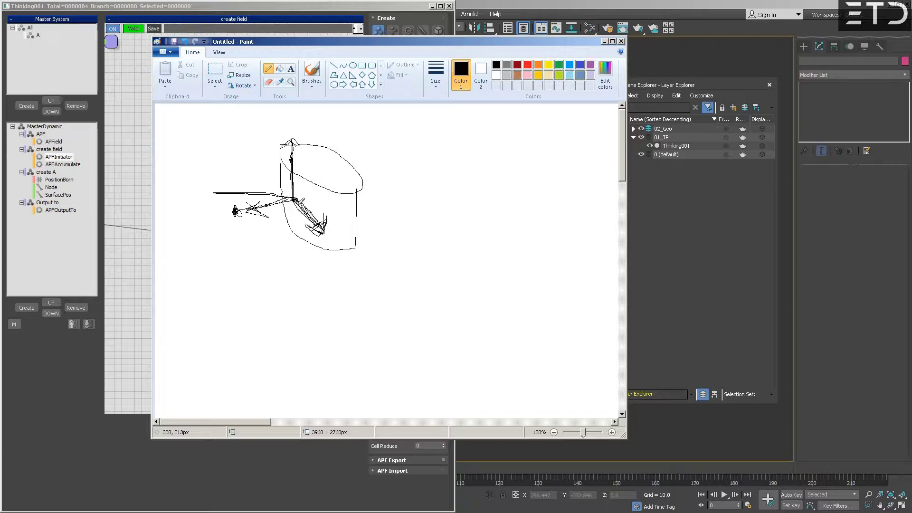
Step: Add horizontal flow arrows and a short diagonal arrow beside the sketched cylinder, and minimize Paint
mouse_move(253, 180)
mouse_down()
mouse_move(265, 189)
mouse_move(251, 197)
mouse_move(259, 176)
mouse_move(257, 198)
mouse_move(262, 191)
mouse_move(191, 188)
mouse_up()
mouse_move(222, 268)
mouse_down()
mouse_move(260, 265)
mouse_move(269, 278)
mouse_move(296, 251)
mouse_move(292, 280)
mouse_up()
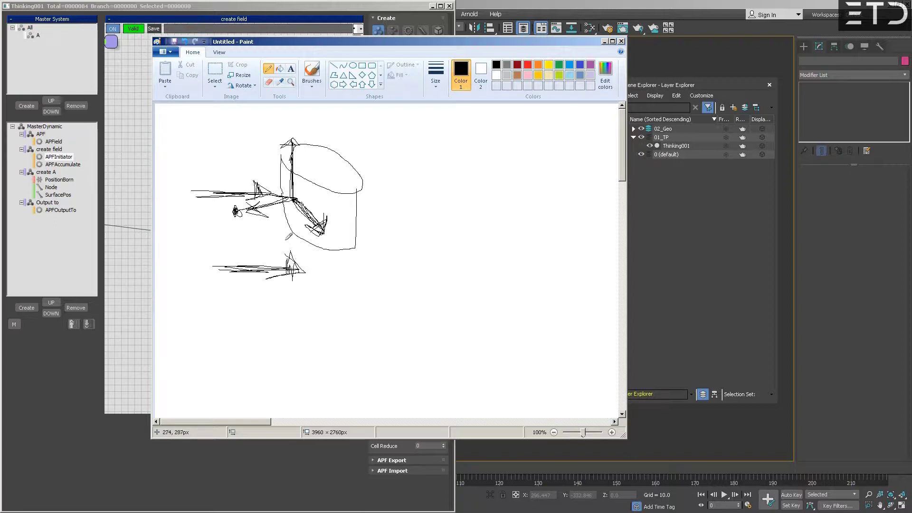
mouse_move(282, 218)
mouse_down()
mouse_move(312, 244)
mouse_move(297, 240)
mouse_move(311, 237)
mouse_move(301, 227)
mouse_move(306, 237)
mouse_up()
mouse_move(252, 241)
mouse_down()
mouse_move(293, 248)
mouse_move(219, 242)
mouse_move(299, 244)
mouse_move(290, 235)
mouse_move(306, 251)
mouse_move(286, 247)
mouse_up()
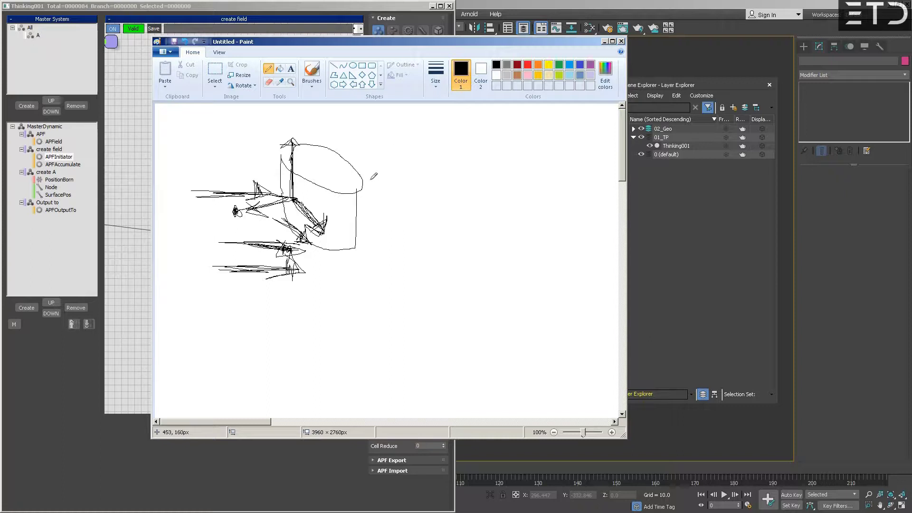
click(604, 42)
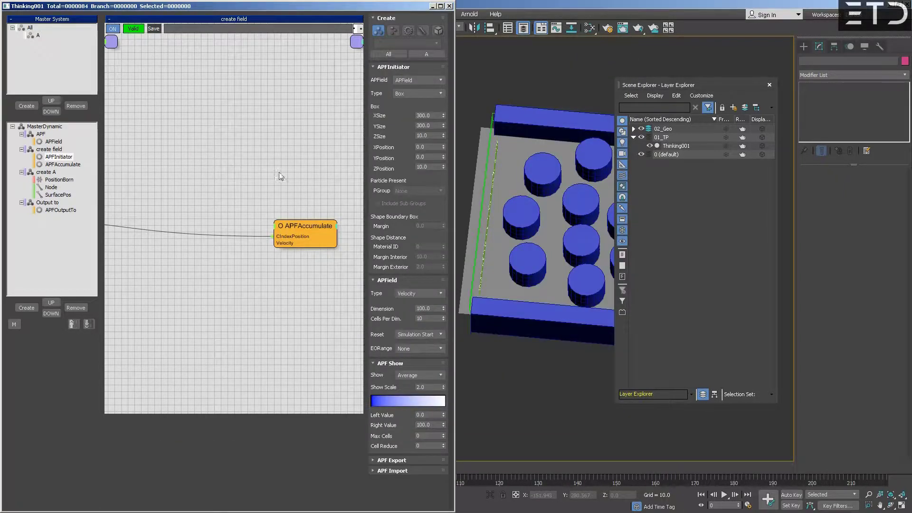
Step: Add an Object geometry helper to the create field set and place it below the APFInitiator node
middle_drag(279, 176, 422, 150)
middle_drag(218, 187, 282, 177)
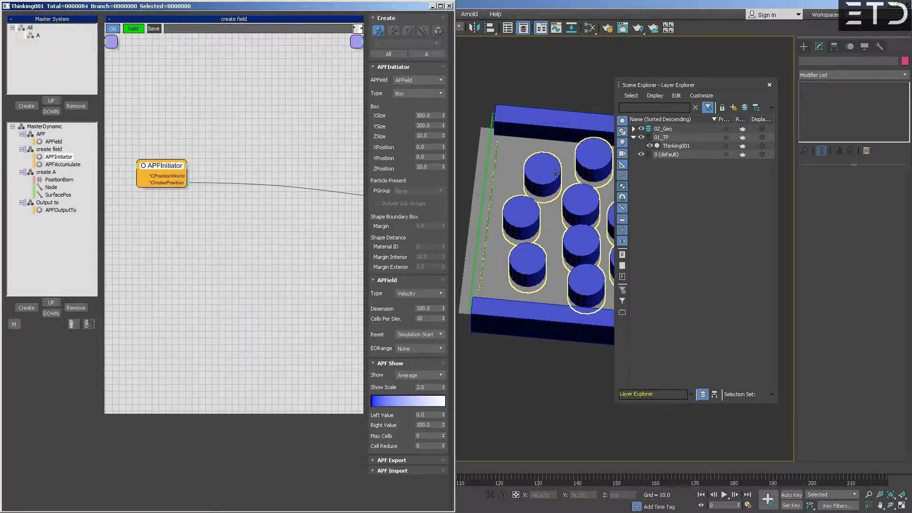
click(180, 223)
right_click(143, 222)
mouse_move(179, 252)
mouse_move(238, 281)
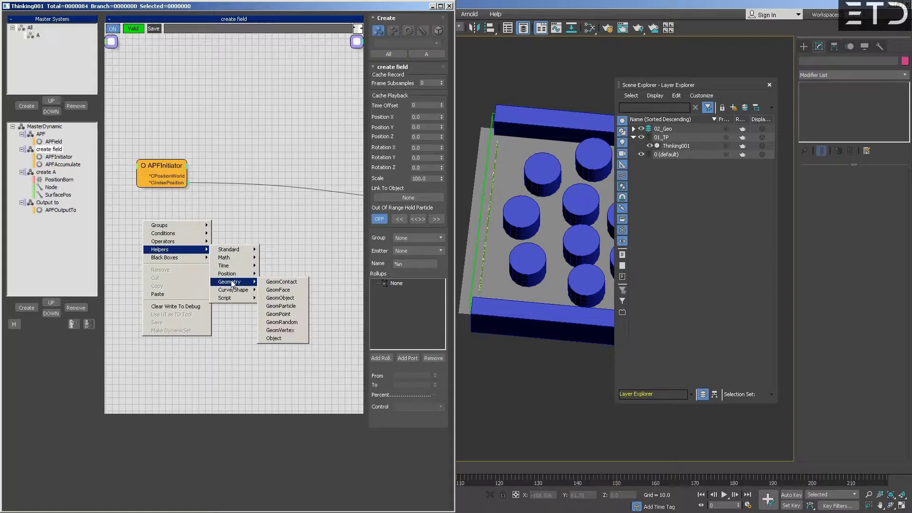
click(274, 338)
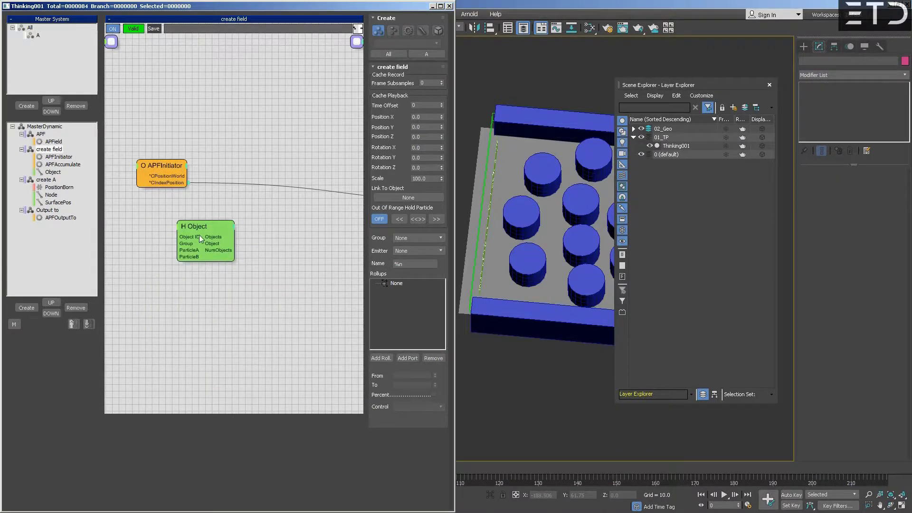
click(173, 239)
drag(173, 239, 140, 237)
Step: Add Cylinder012, Box001 and Box002 to the Object helper's object list and nudge its node slightly
click(377, 124)
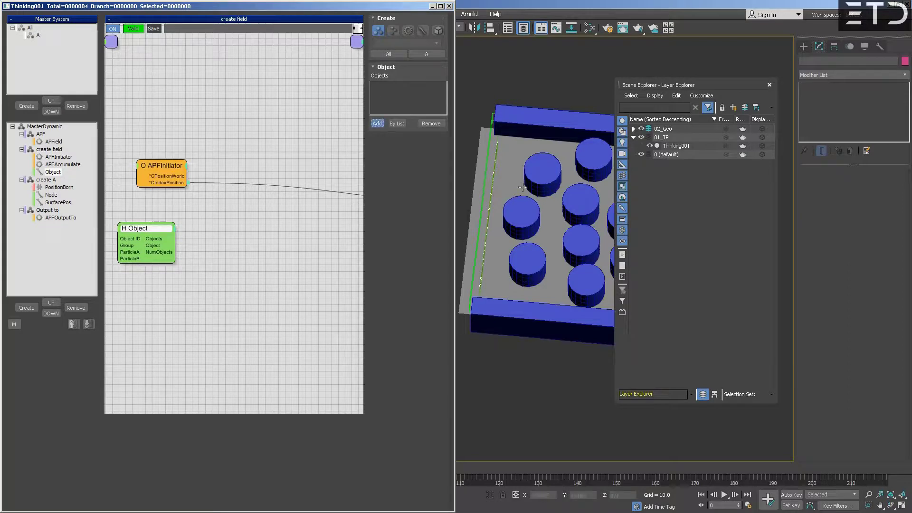
click(512, 210)
click(538, 116)
click(522, 333)
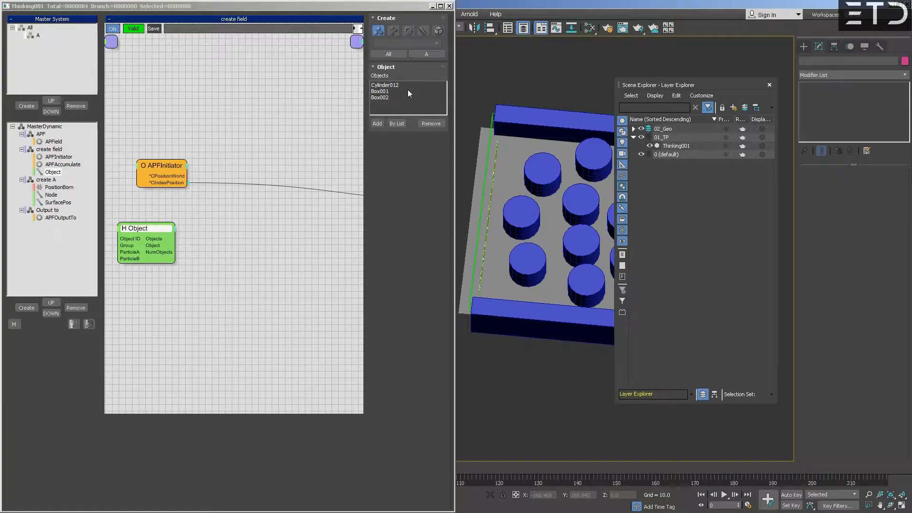
drag(144, 234, 153, 238)
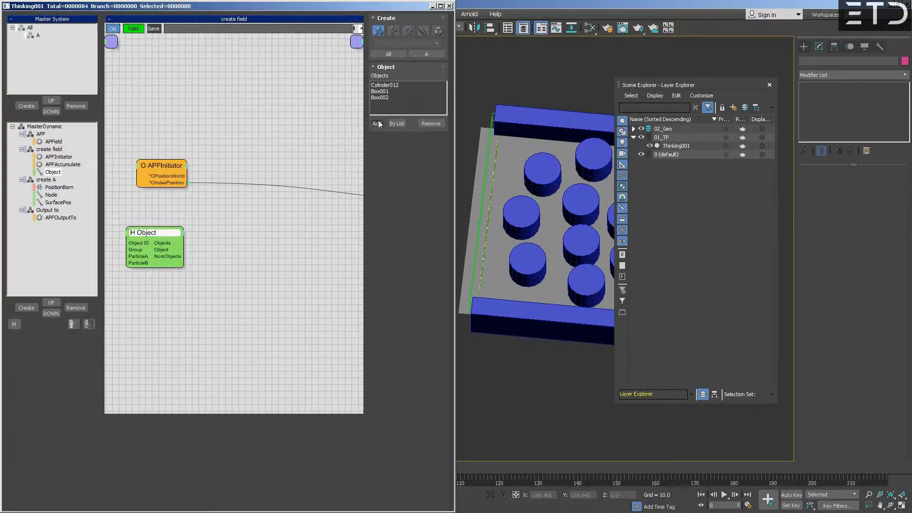
drag(159, 238, 160, 242)
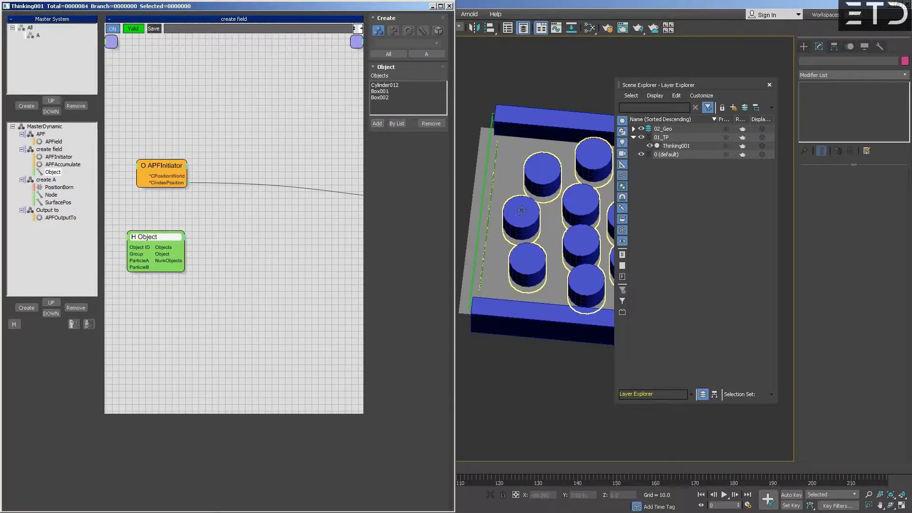
Step: Add a GeomParticle helper beside the Object node and connect Object's Objects output to its Objects input
right_click(213, 234)
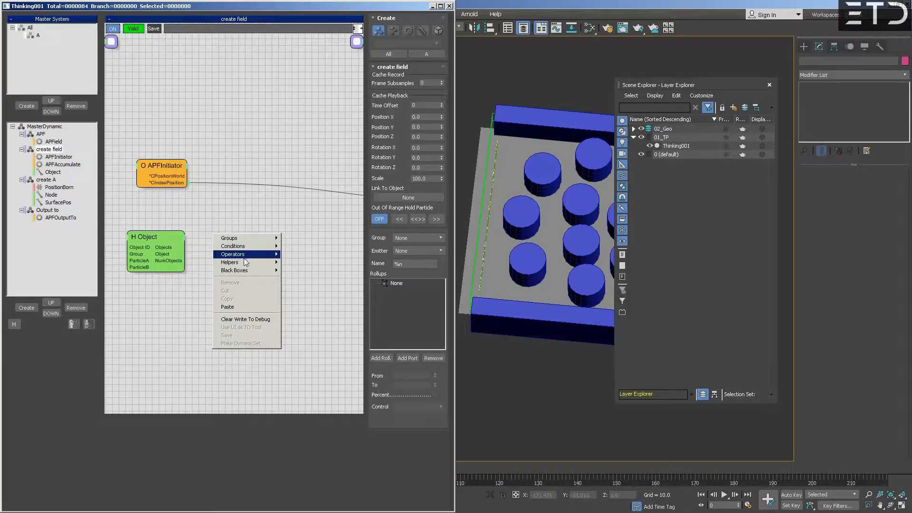
mouse_move(245, 266)
mouse_move(308, 294)
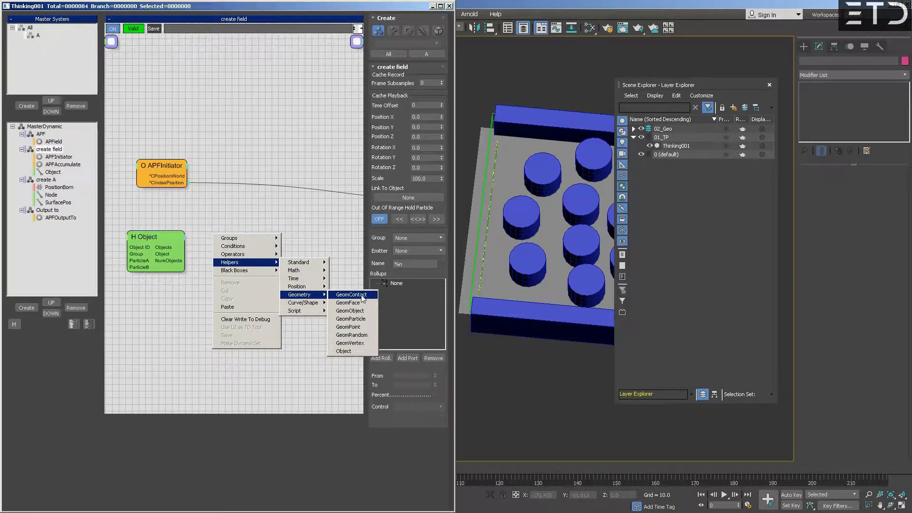
click(364, 320)
drag(262, 243, 244, 225)
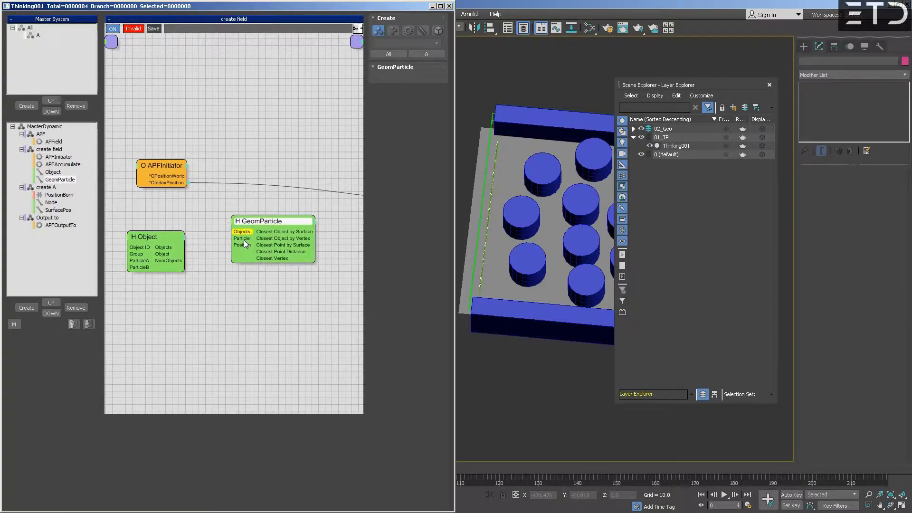
drag(260, 223, 253, 226)
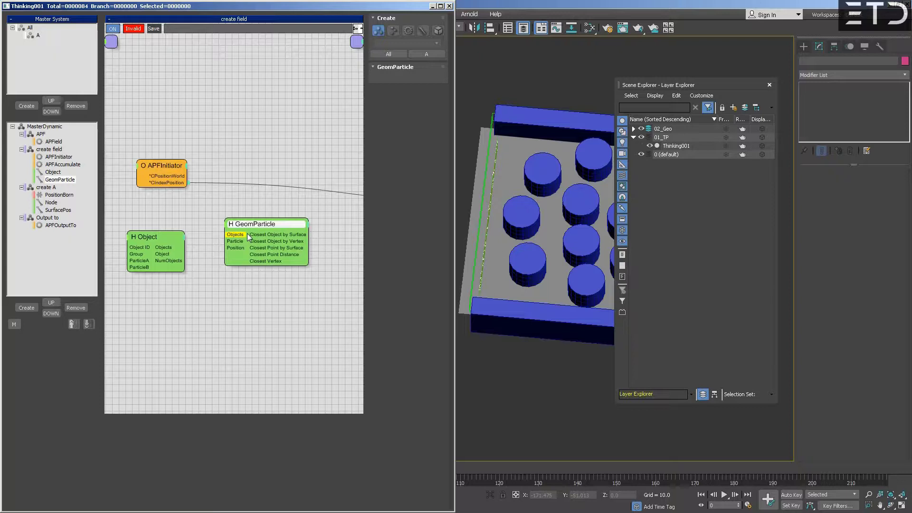
click(540, 237)
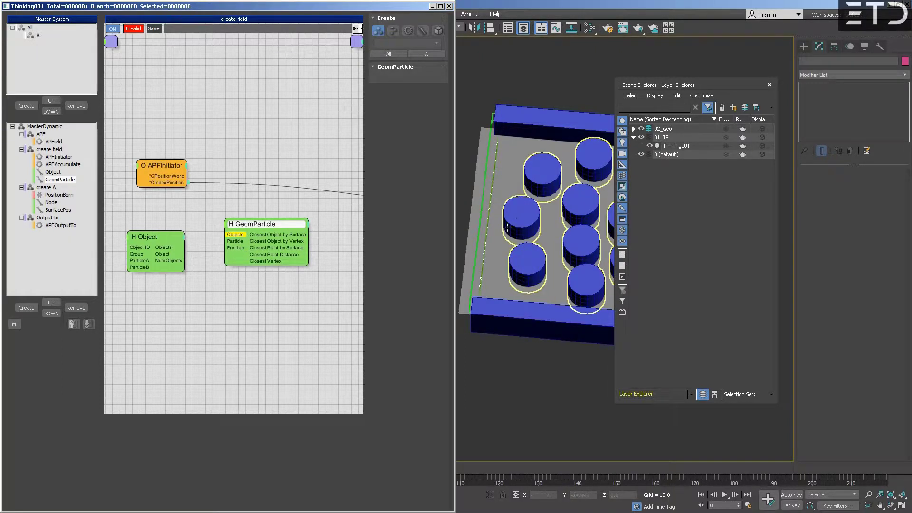
drag(234, 234, 168, 236)
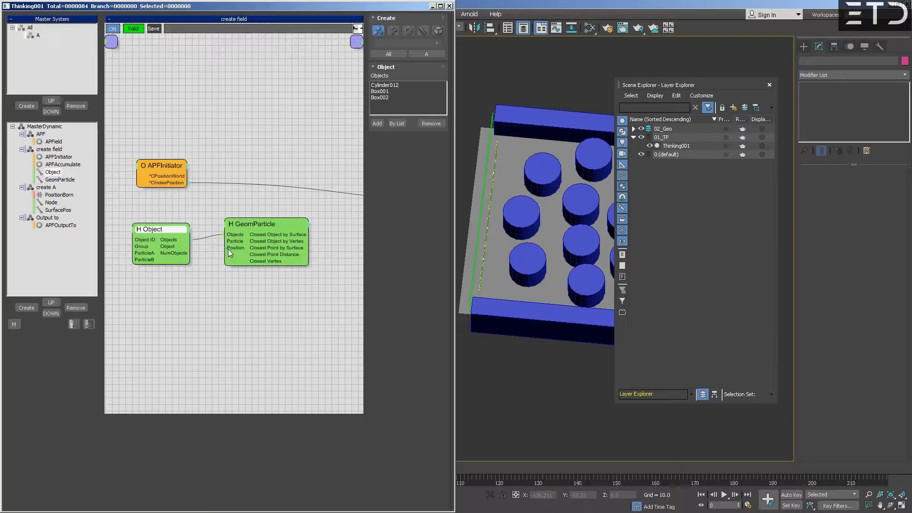
Step: Connect APFInitiator's CPositionWorld output to GeomParticle's Position input and adjust the placement of the APFInitiator and GeomParticle nodes
drag(228, 247, 192, 189)
drag(222, 230, 172, 178)
mouse_move(173, 179)
mouse_down()
mouse_move(365, 216)
mouse_move(126, 208)
mouse_move(190, 214)
mouse_move(183, 236)
mouse_move(233, 242)
mouse_move(204, 180)
mouse_up()
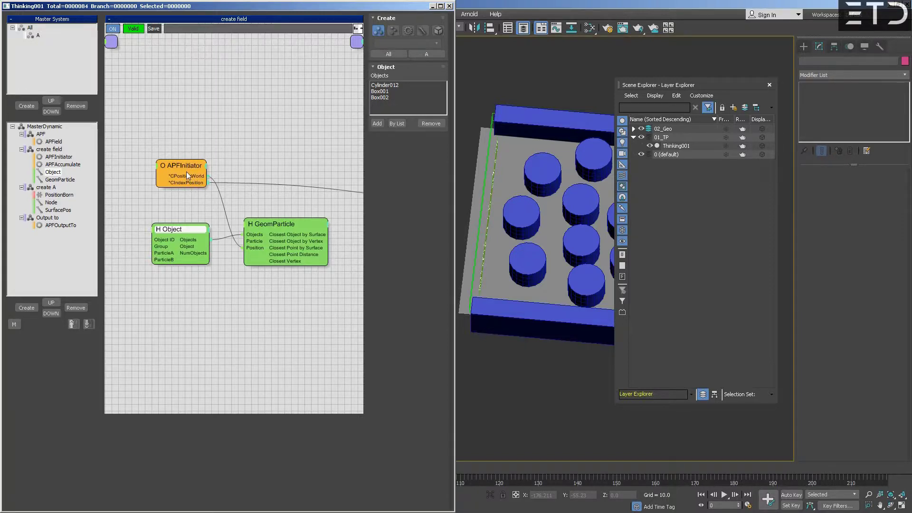
drag(187, 175, 183, 178)
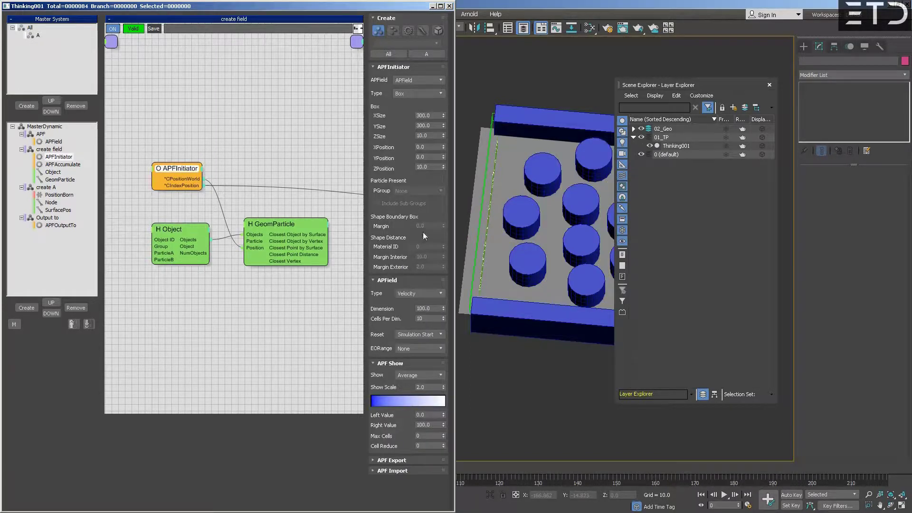
drag(267, 225, 284, 221)
Step: Add a GeomPoint helper beside GeomParticle and connect Closest Point by Surface to its Point Data input
middle_drag(332, 291, 279, 292)
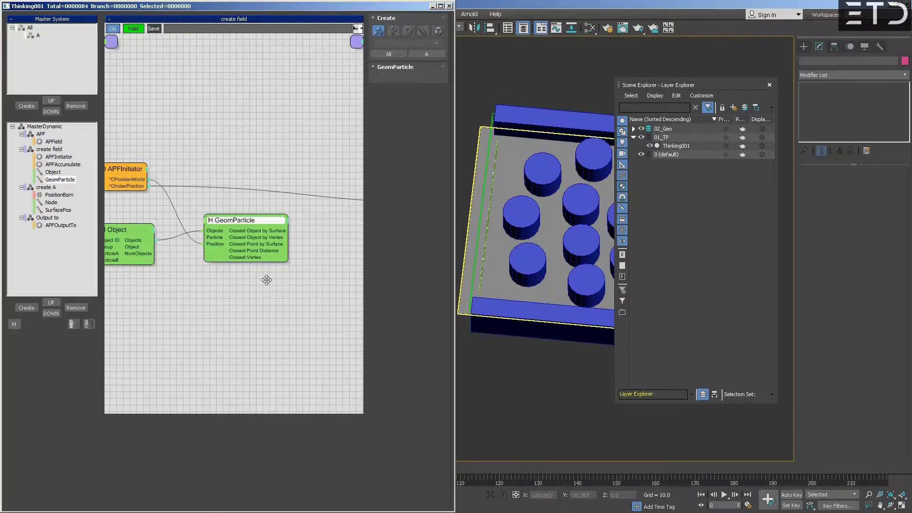
middle_drag(266, 280, 245, 284)
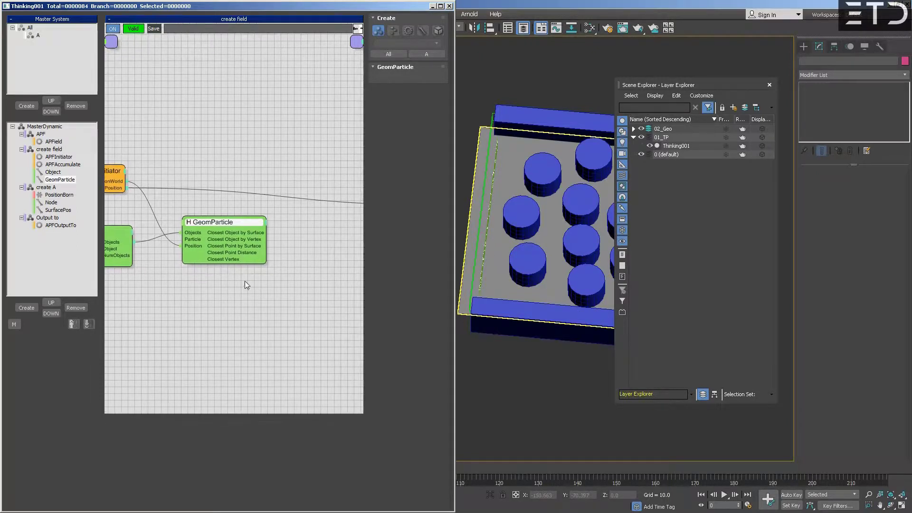
right_click(262, 250)
mouse_move(288, 279)
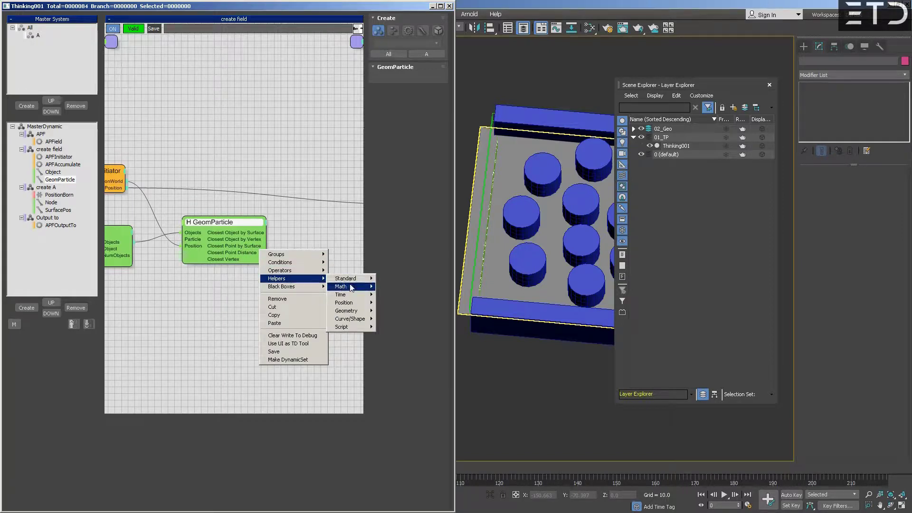
mouse_move(346, 310)
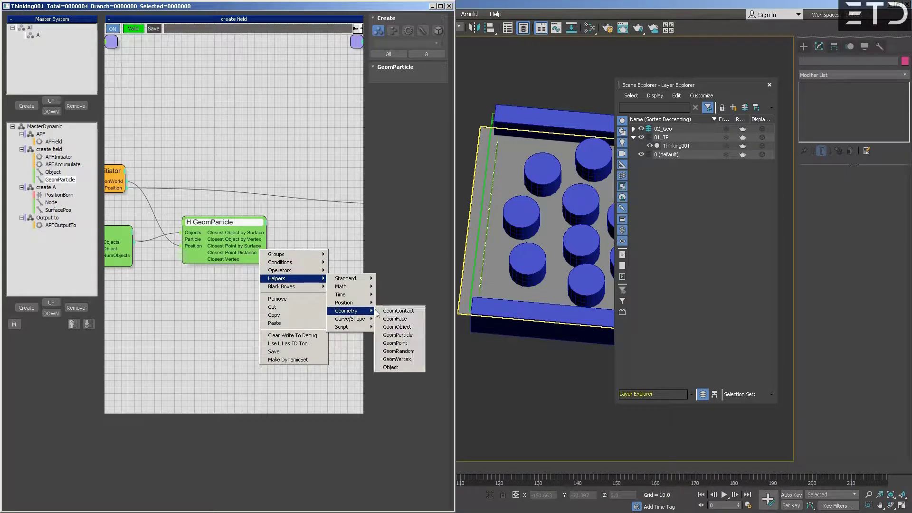
click(396, 343)
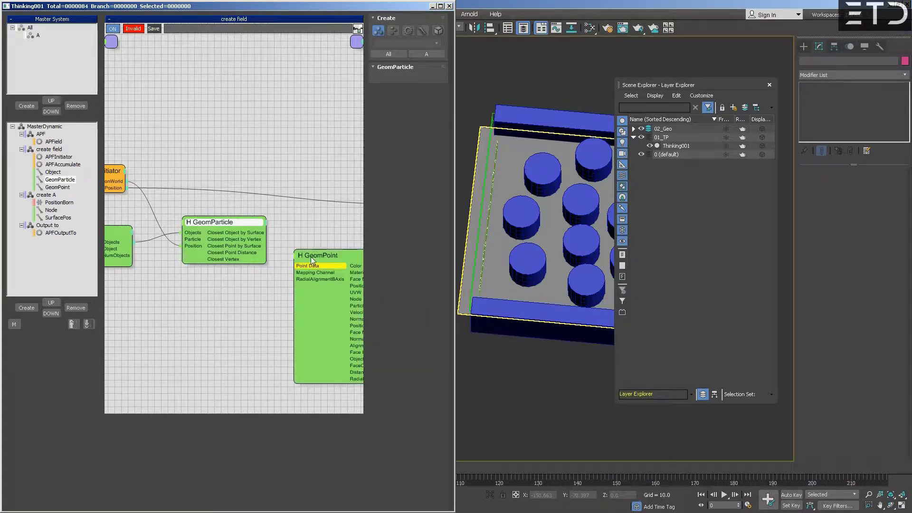
drag(308, 254, 305, 241)
middle_drag(322, 248, 270, 249)
drag(269, 246, 211, 247)
middle_drag(277, 216, 231, 195)
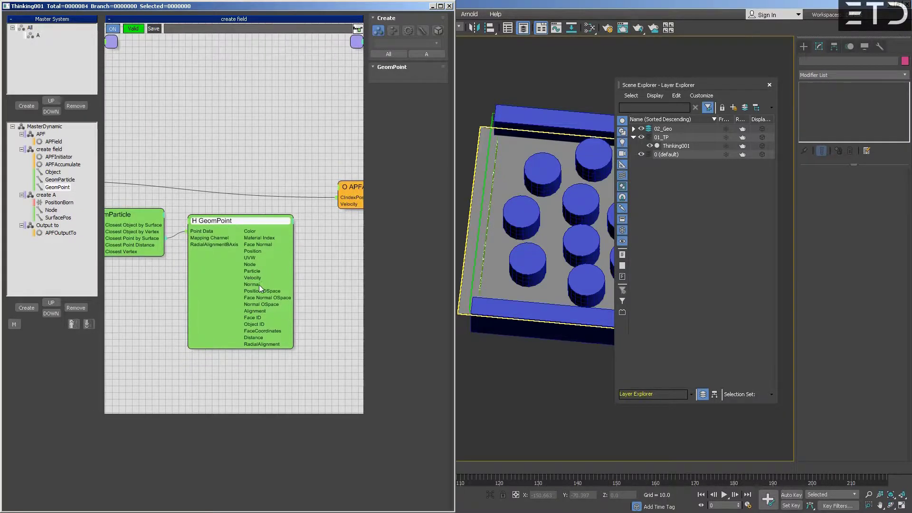
Step: Widen the Thinking Particles window to show the whole create field graph and move the GeomPoint node slightly lower
drag(293, 284, 315, 276)
drag(453, 233, 550, 232)
click(555, 198)
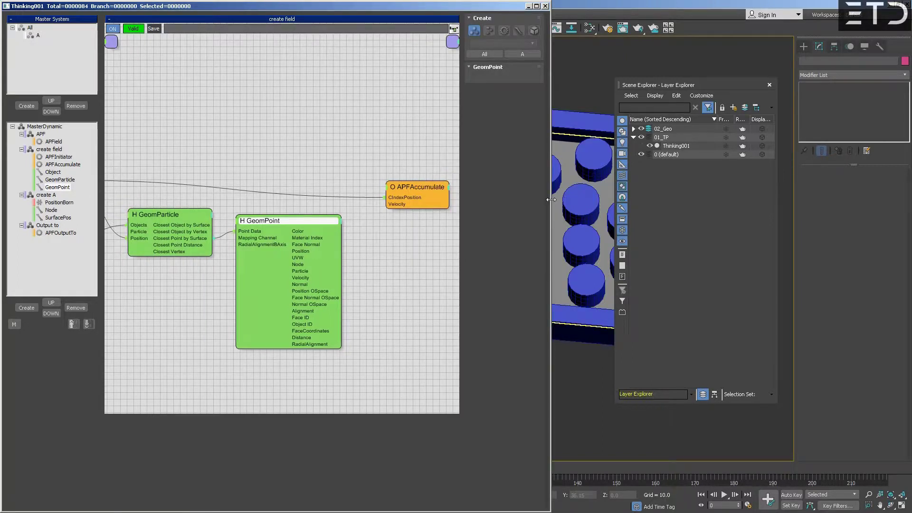
drag(595, 201, 799, 177)
middle_drag(565, 260, 511, 258)
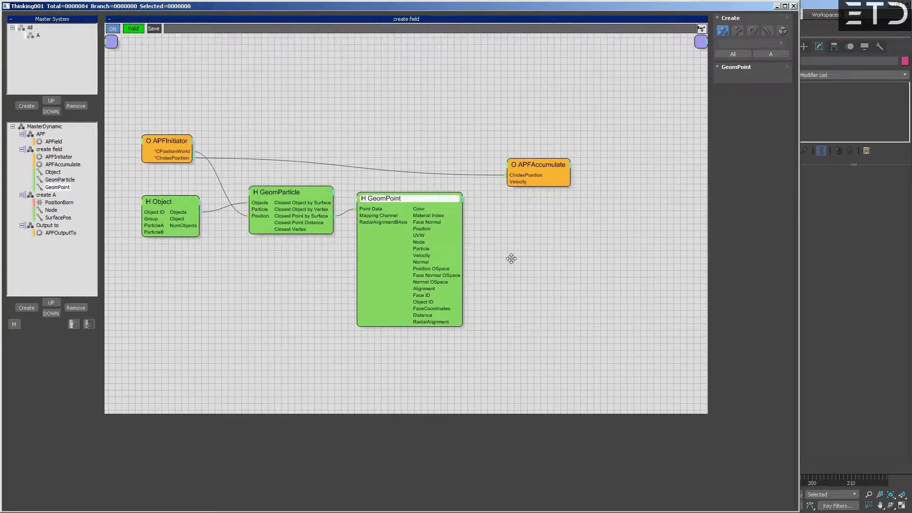
drag(411, 202, 411, 214)
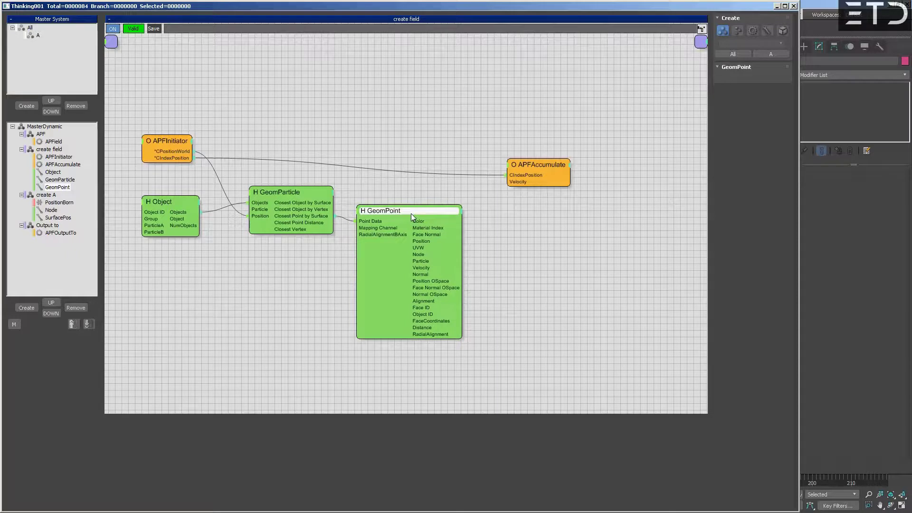
drag(427, 271, 518, 268)
drag(517, 247, 475, 261)
Step: Add a Point3 math helper above GeomPoint, set its X-Value to 1.0, and enlarge the Thinking Particles window
right_click(378, 144)
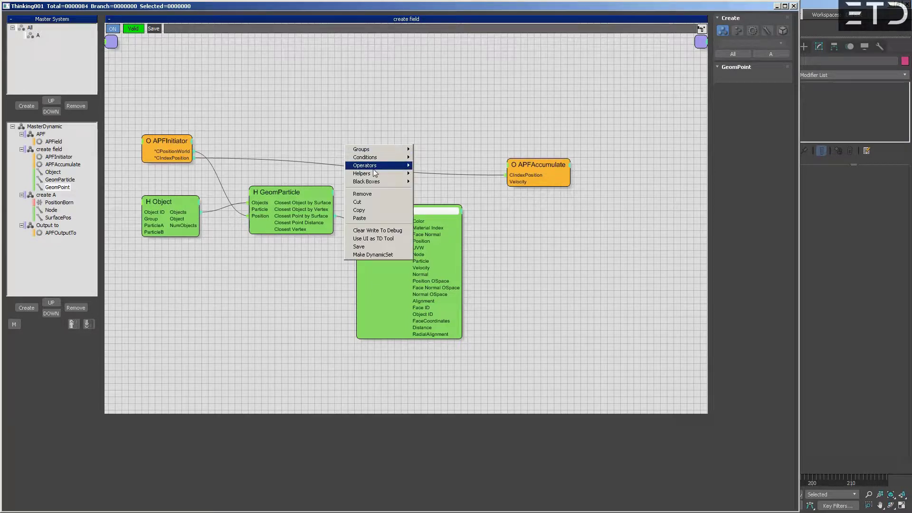
mouse_move(369, 173)
mouse_move(429, 181)
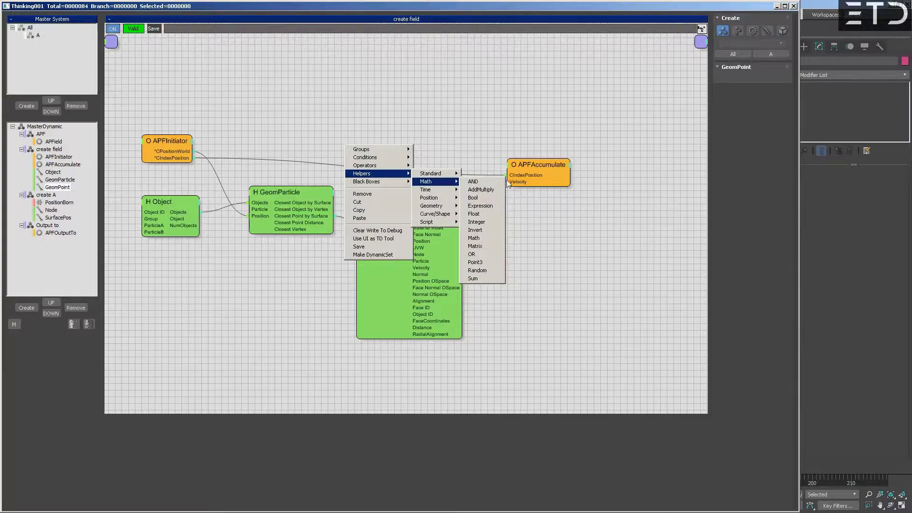
click(475, 262)
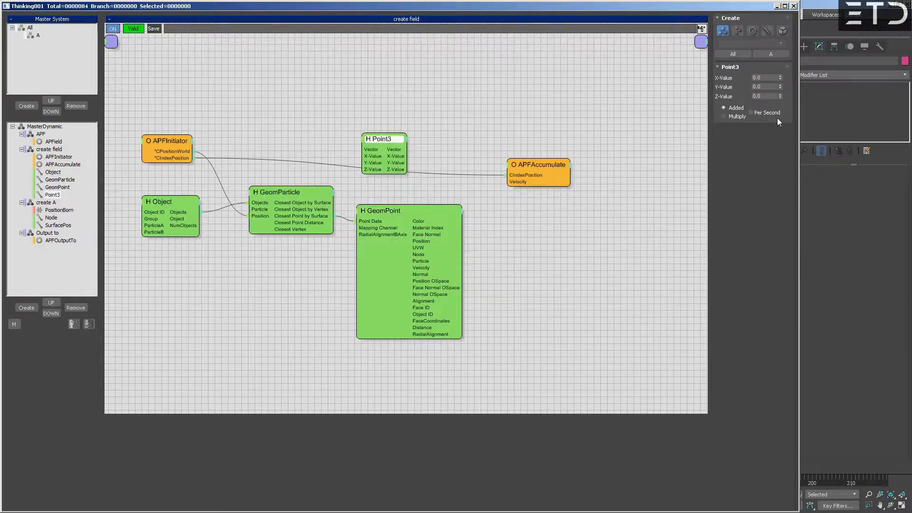
click(764, 77)
drag(683, 8, 690, 289)
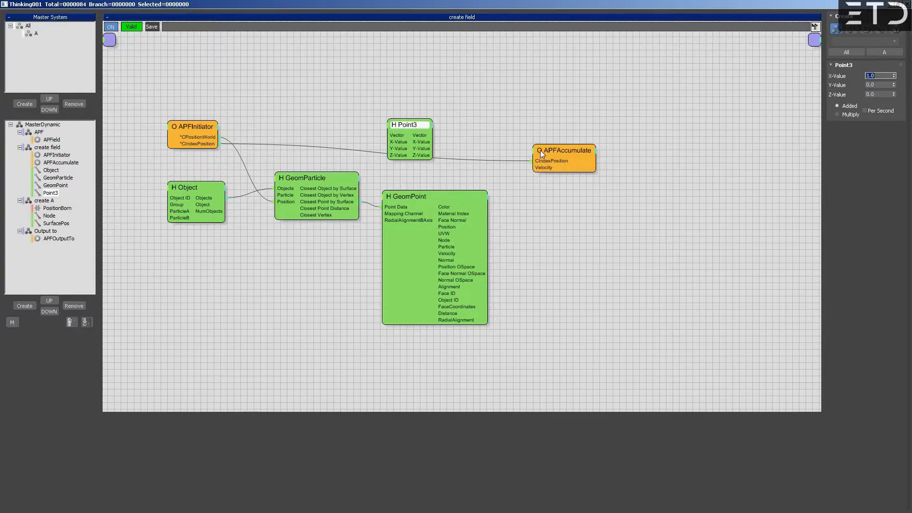
Step: Move APFAccumulate farther from the other nodes and add a Math helper in the space between it and GeomPoint
click(643, 134)
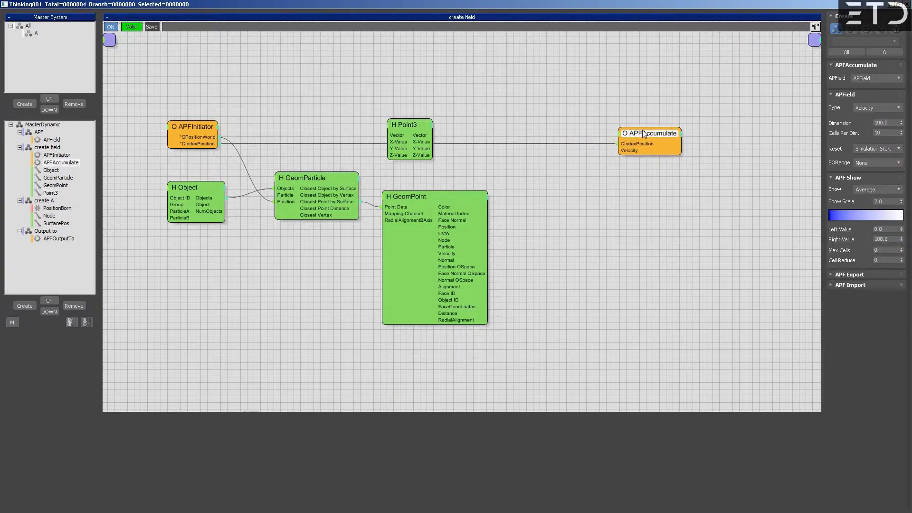
right_click(509, 182)
mouse_move(550, 212)
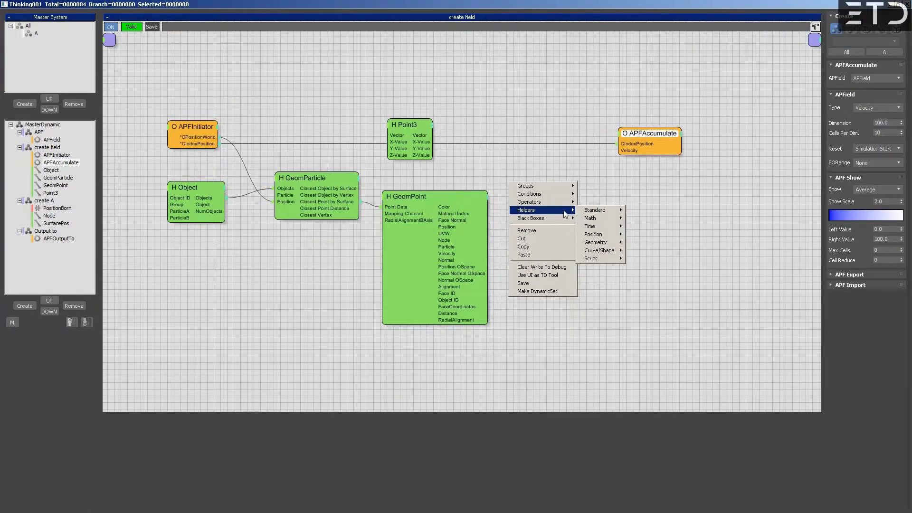
mouse_move(590, 213)
click(637, 275)
drag(575, 190, 574, 177)
Step: Set both inputs of the Math helper to Vector and its function to Vector/Cross Product
click(870, 79)
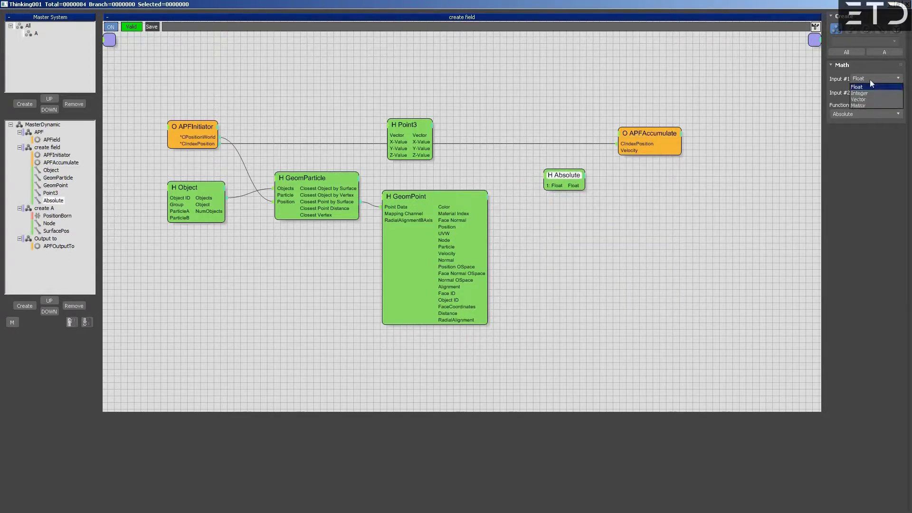
click(863, 97)
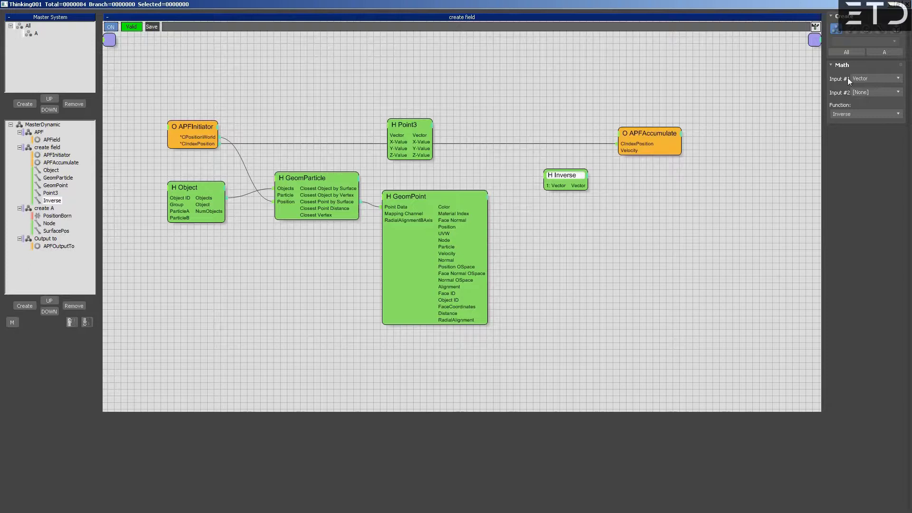
click(865, 93)
click(864, 117)
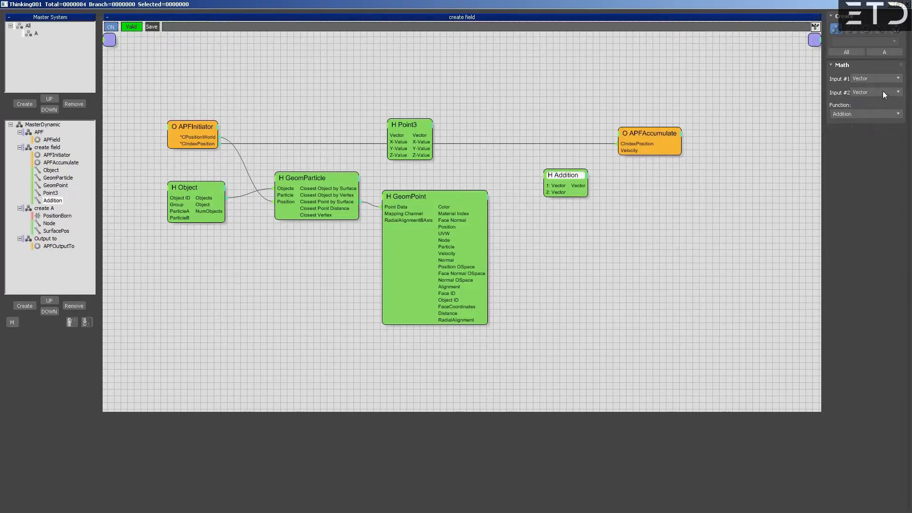
click(862, 114)
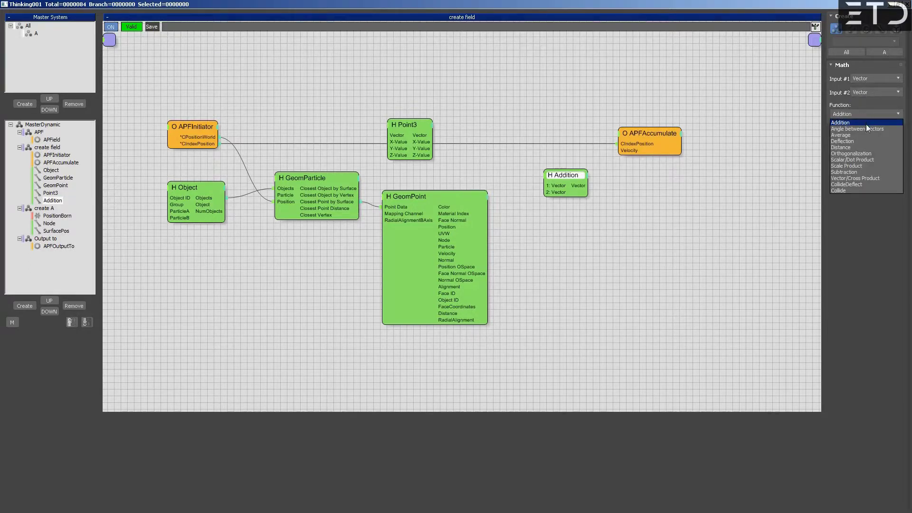
click(861, 178)
Step: Connect Point3's Vector output and GeomPoint's Normal output to the first and second inputs of the Vector/Cross Product node
drag(574, 178, 425, 136)
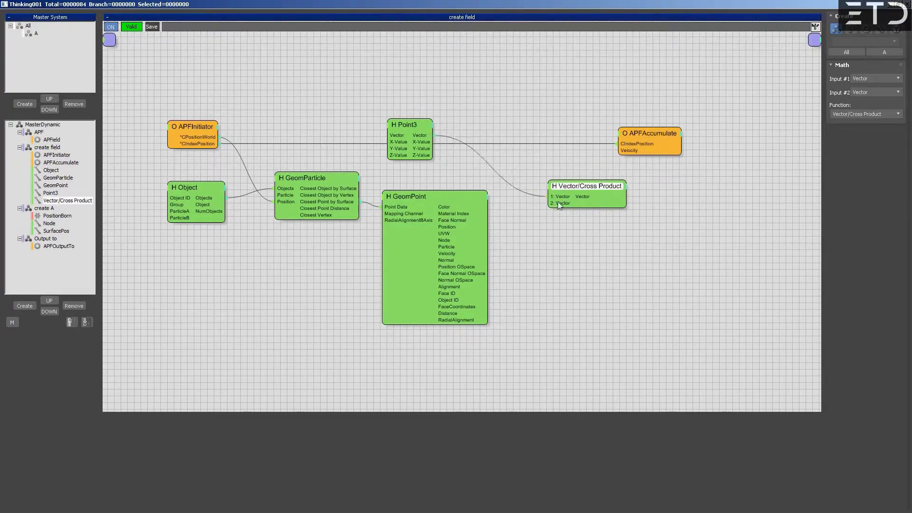
drag(457, 260, 457, 260)
drag(607, 190, 589, 176)
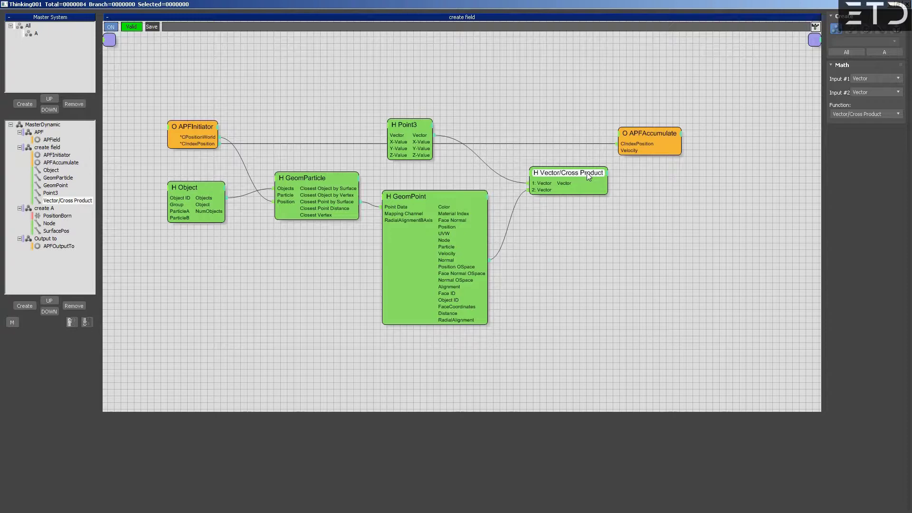
Step: Move the Point3 node closer above the cross product node and rename it "X vector"
drag(404, 123, 484, 111)
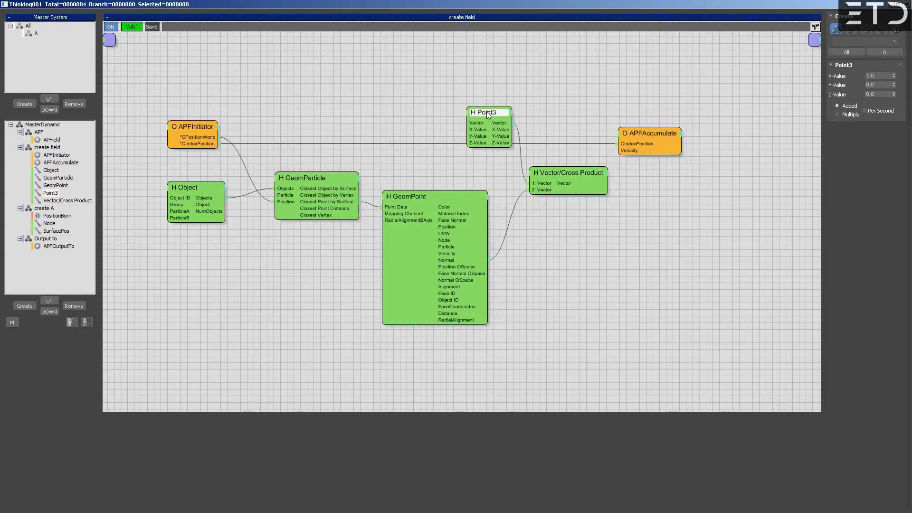
right_click(486, 111)
click(488, 123)
text(X vector)
key(Return)
Step: Collapse the GeomPoint, GeomParticle and Object nodes to their connected ports and shift GeomPoint slightly lower
double_click(415, 198)
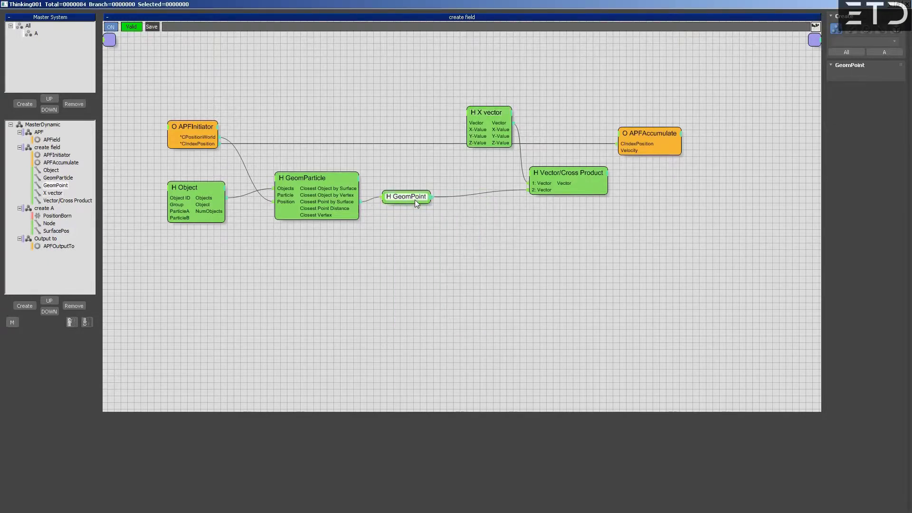
drag(413, 198, 435, 211)
click(334, 177)
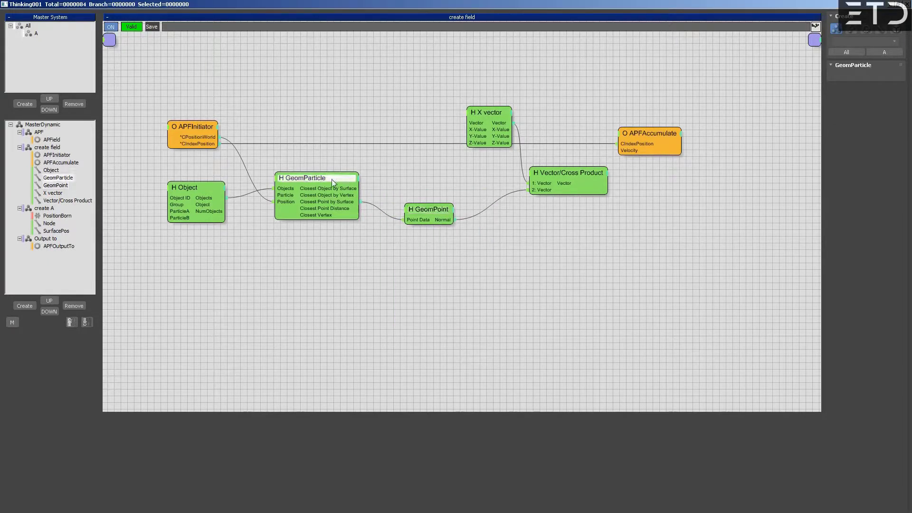
double_click(319, 181)
click(207, 187)
double_click(207, 186)
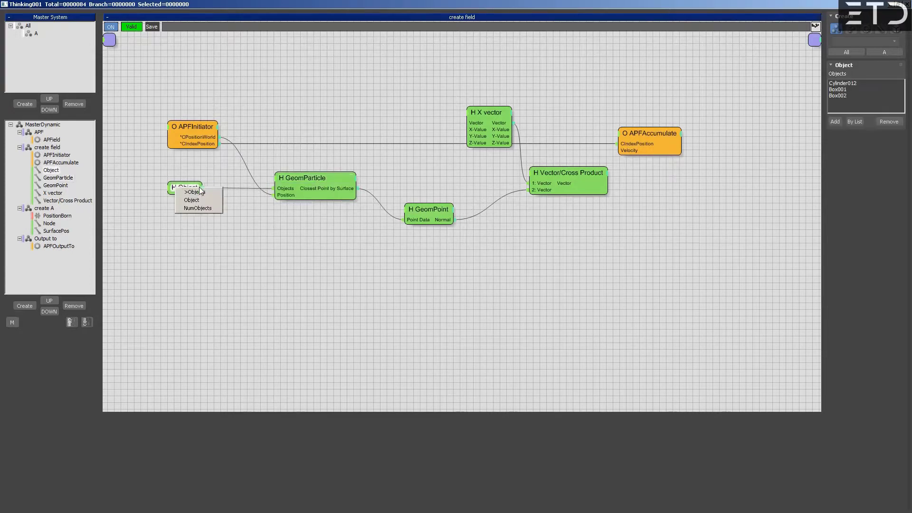
click(186, 191)
Step: Space out the Vector/Cross Product, APFAccumulate and X vector nodes and collapse X vector to its connected Vector output
drag(568, 174, 553, 185)
drag(643, 134, 695, 128)
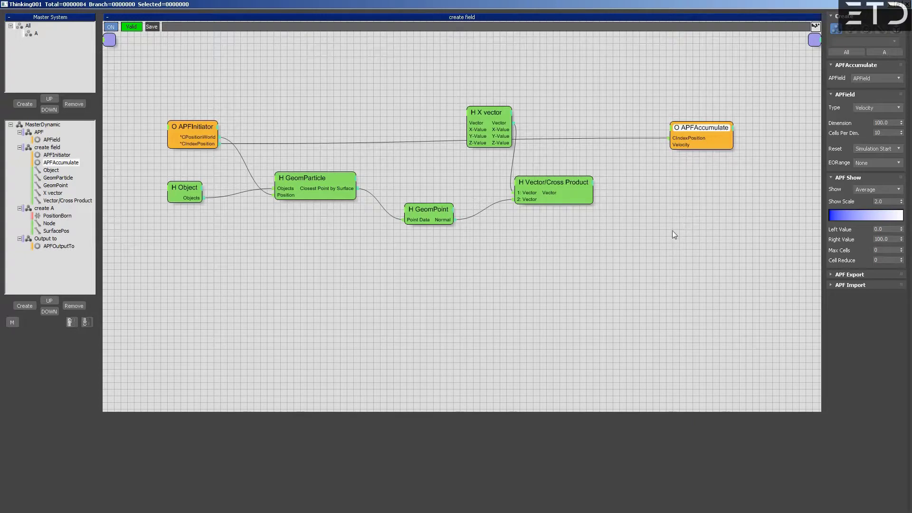
drag(491, 119, 450, 129)
double_click(450, 129)
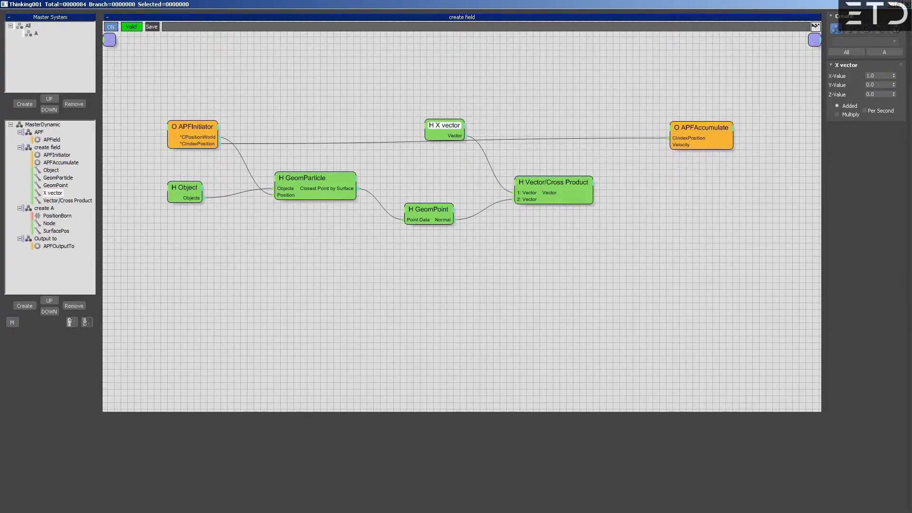
Step: Switch to Paint and trace the vertical arrow on the cylinder sketch in green with a thicker brush
key(alt+Tab)
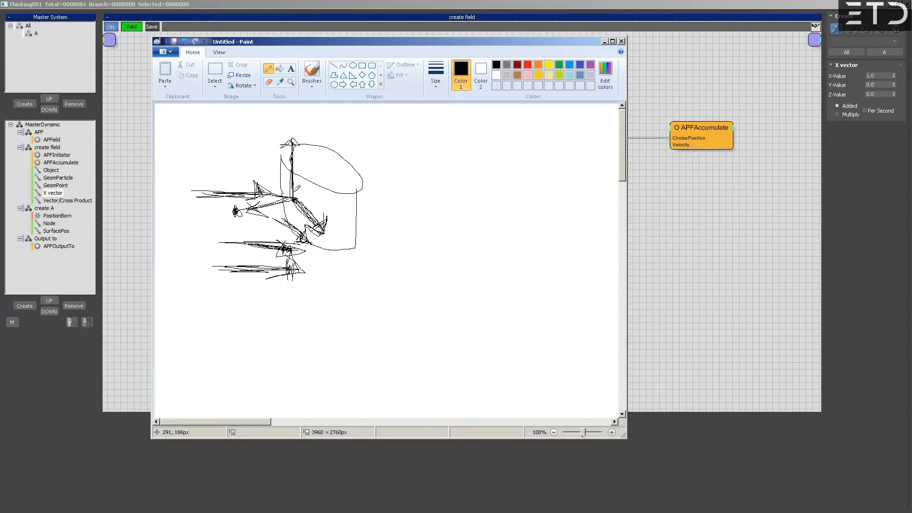
click(528, 65)
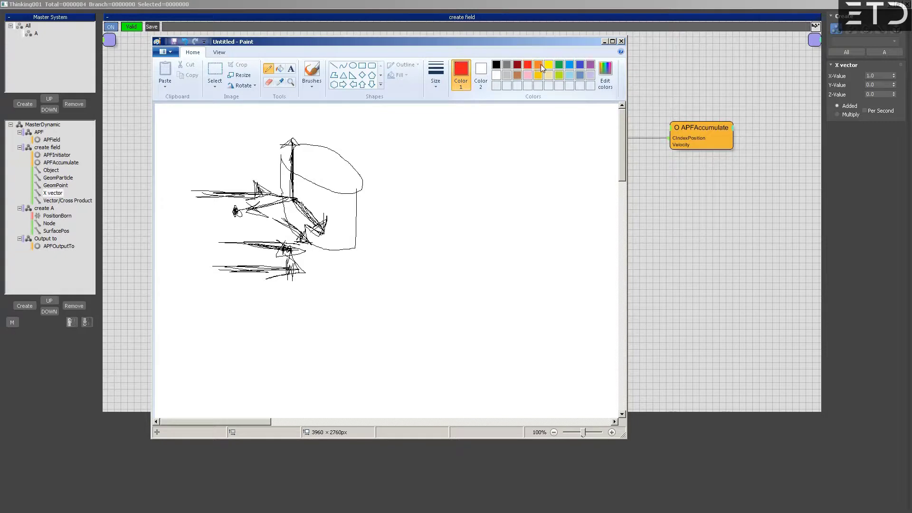
click(559, 65)
drag(296, 154, 292, 194)
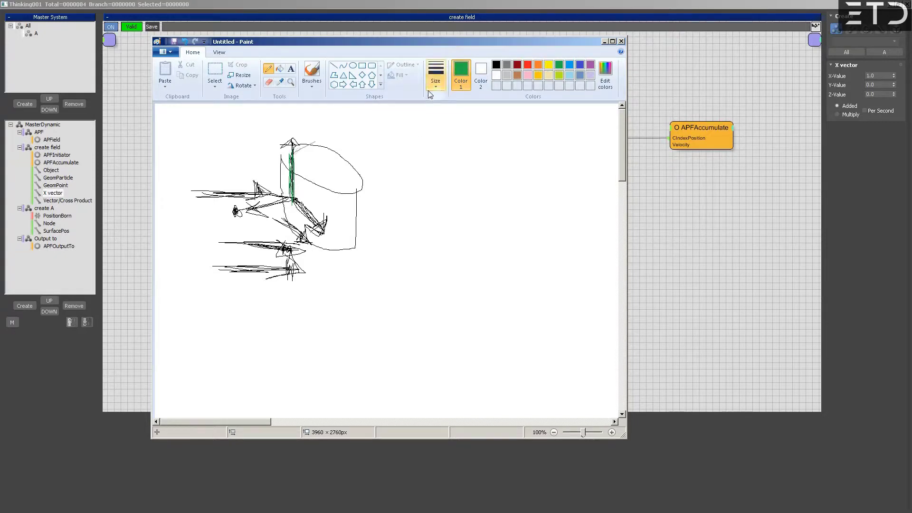
click(430, 93)
click(443, 130)
mouse_move(294, 189)
mouse_down()
mouse_move(296, 139)
mouse_move(298, 172)
mouse_move(285, 142)
mouse_move(304, 138)
mouse_move(278, 148)
mouse_move(305, 150)
mouse_up()
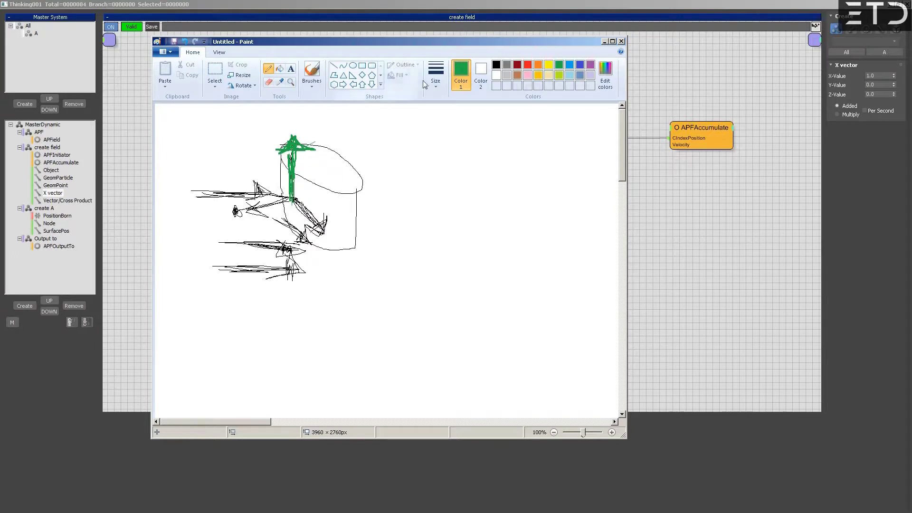
Step: Trace the diagonal arrow on the cylinder's face in indigo blue with a thick brush
click(579, 66)
click(440, 84)
click(449, 158)
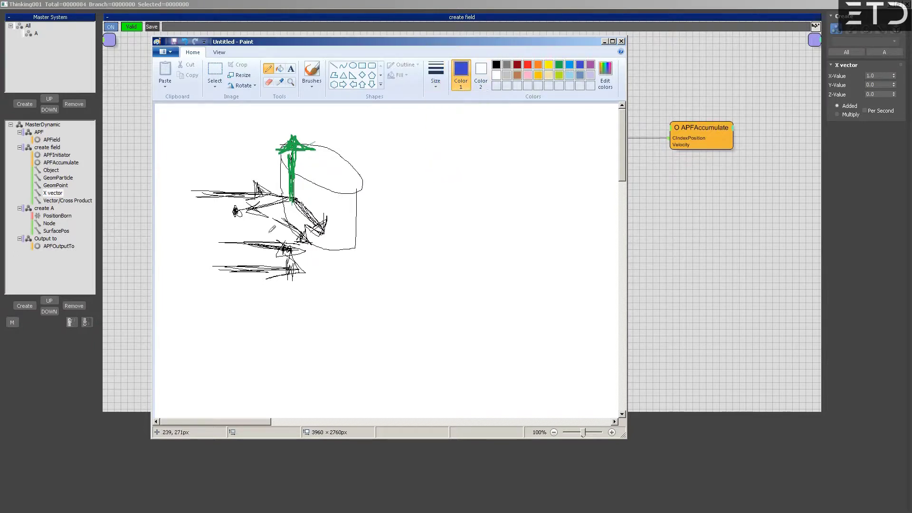
mouse_move(291, 199)
mouse_down()
mouse_move(323, 226)
mouse_move(299, 198)
mouse_move(320, 226)
mouse_move(308, 230)
mouse_move(327, 222)
mouse_up()
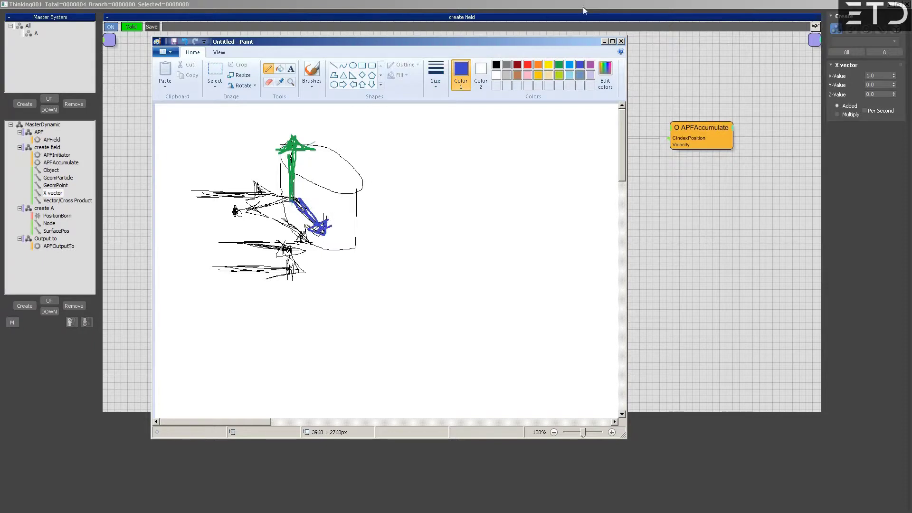
Step: Duplicate the Vector/Cross Product node, feeding the first cross product's Vector and GeomPoint's Normal into the copy, and place it beneath the first
click(604, 41)
mouse_move(540, 180)
mouse_down()
mouse_move(521, 168)
mouse_move(635, 161)
mouse_move(606, 192)
mouse_move(617, 206)
mouse_move(557, 196)
mouse_up()
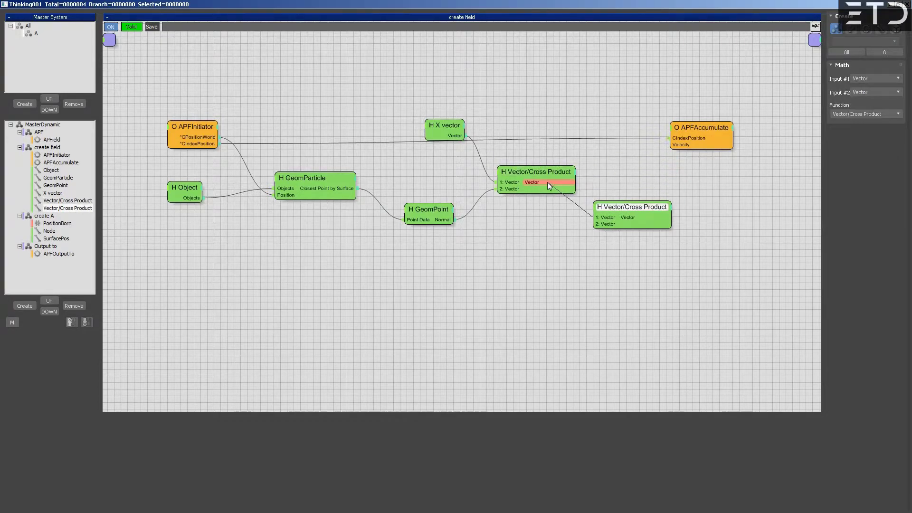
drag(548, 185, 549, 185)
drag(454, 220, 593, 223)
drag(556, 2, 525, 406)
key(alt+Tab)
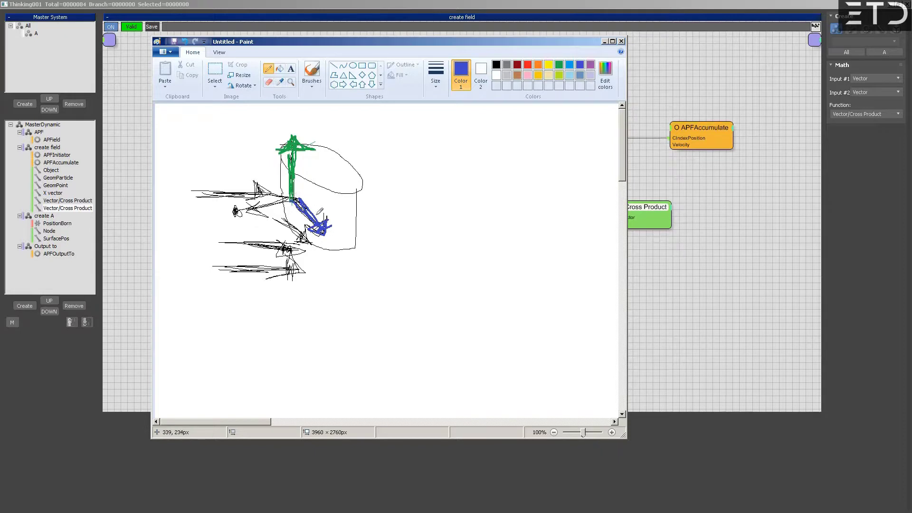
click(604, 42)
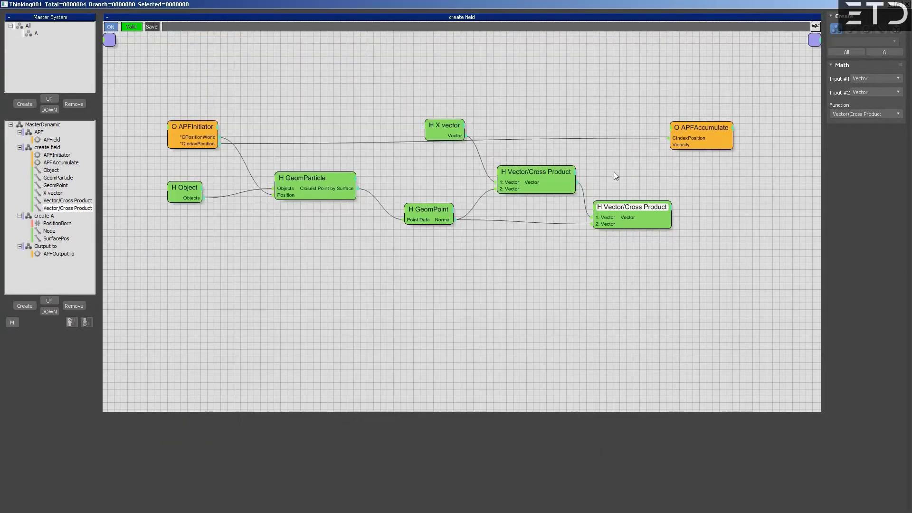
drag(633, 208, 621, 210)
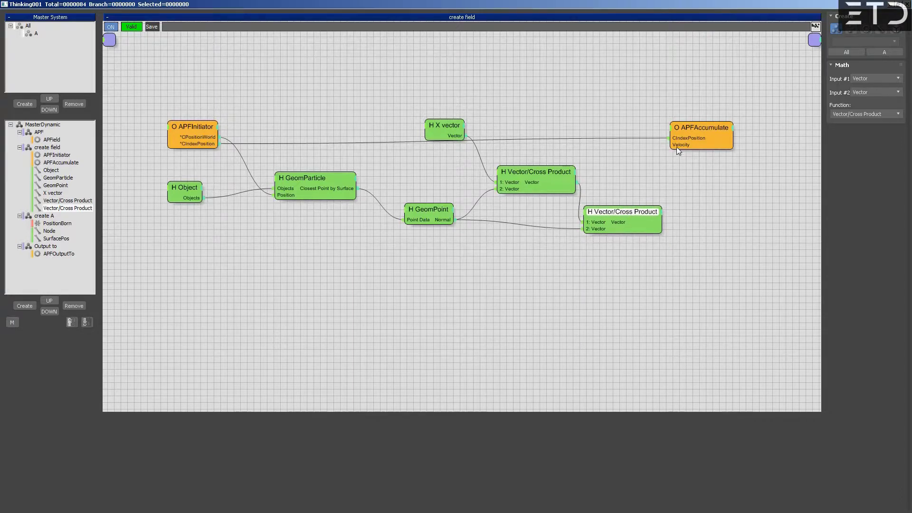
middle_drag(670, 199, 604, 193)
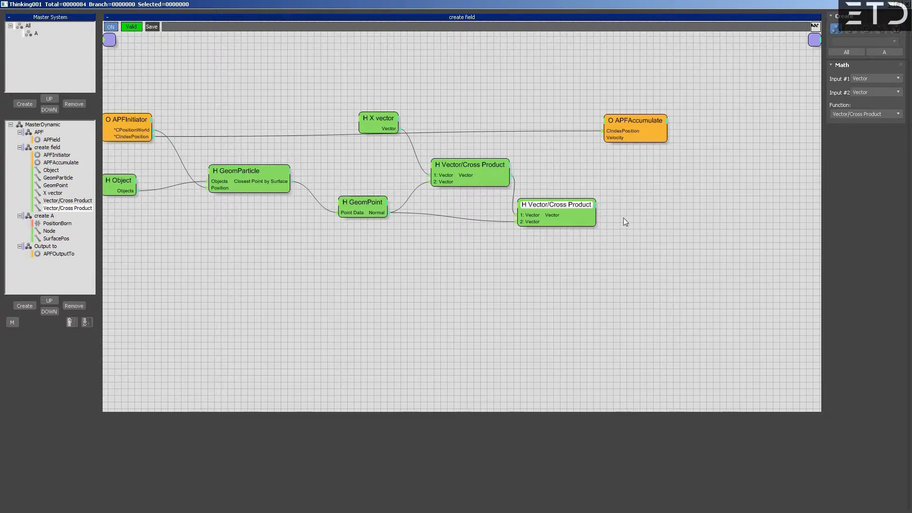
right_click(534, 245)
mouse_move(566, 275)
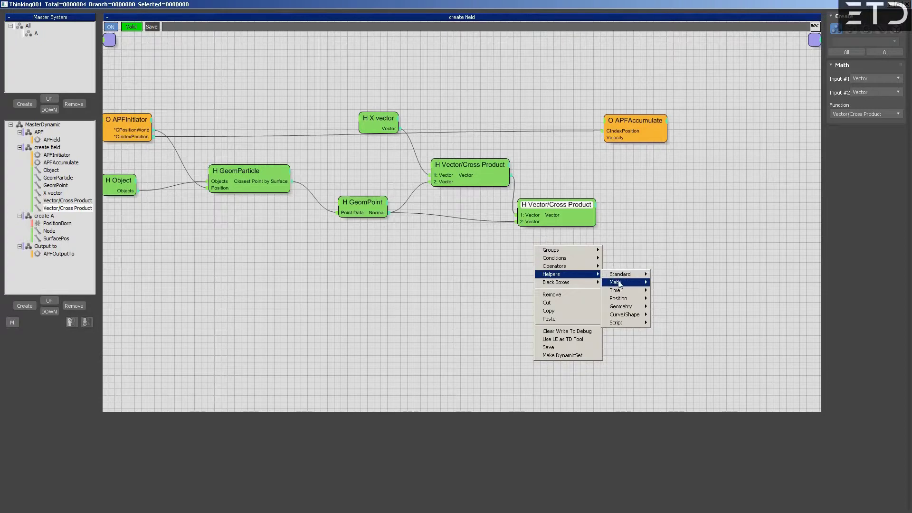
mouse_move(619, 282)
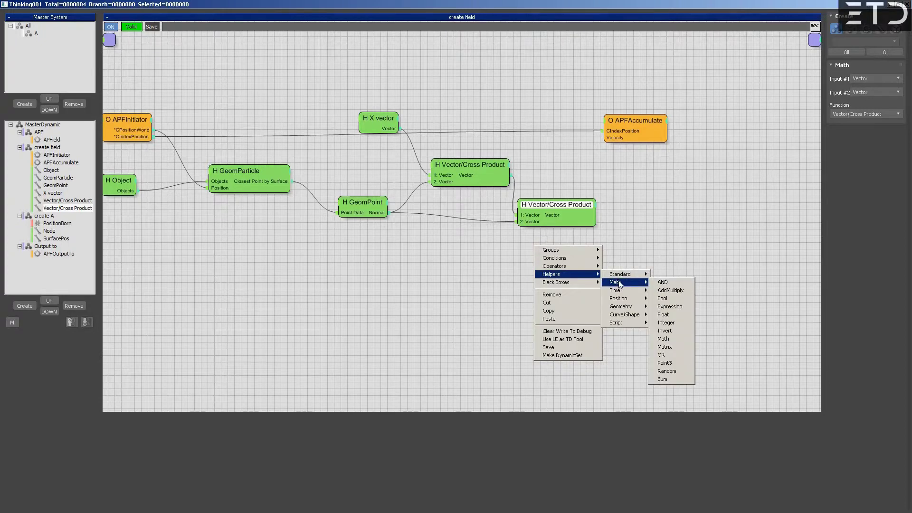
click(571, 216)
Step: Copy the second Vector/Cross Product as a Division node with a Float second input, fed by the second cross product's Vector
shift+drag(556, 205, 658, 214)
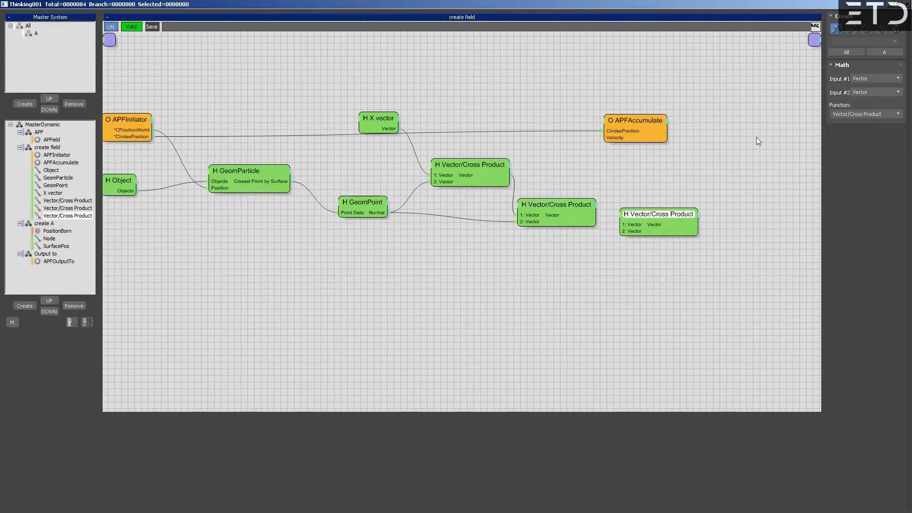
click(863, 93)
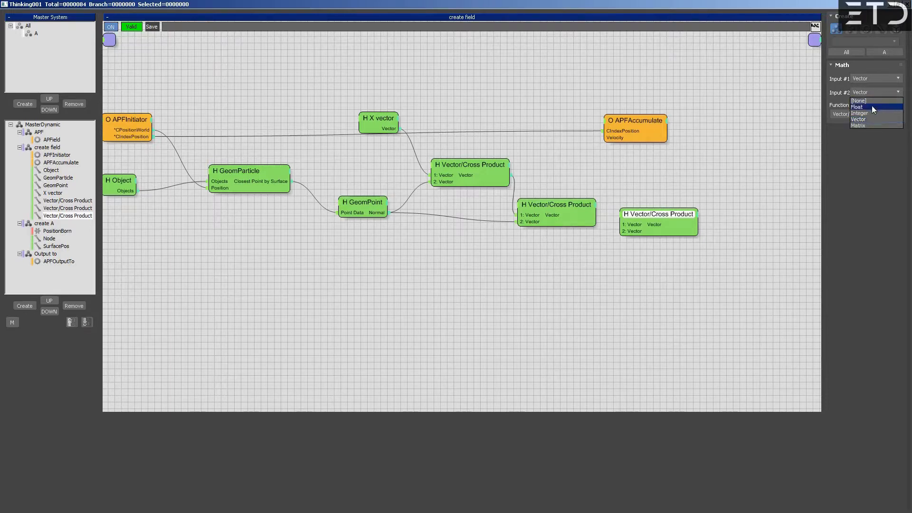
click(870, 107)
drag(634, 225, 575, 216)
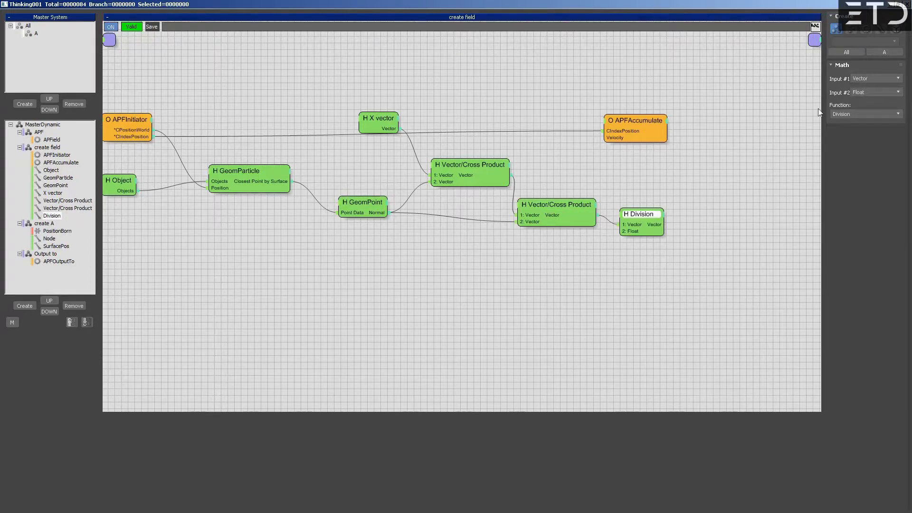
drag(648, 216, 652, 215)
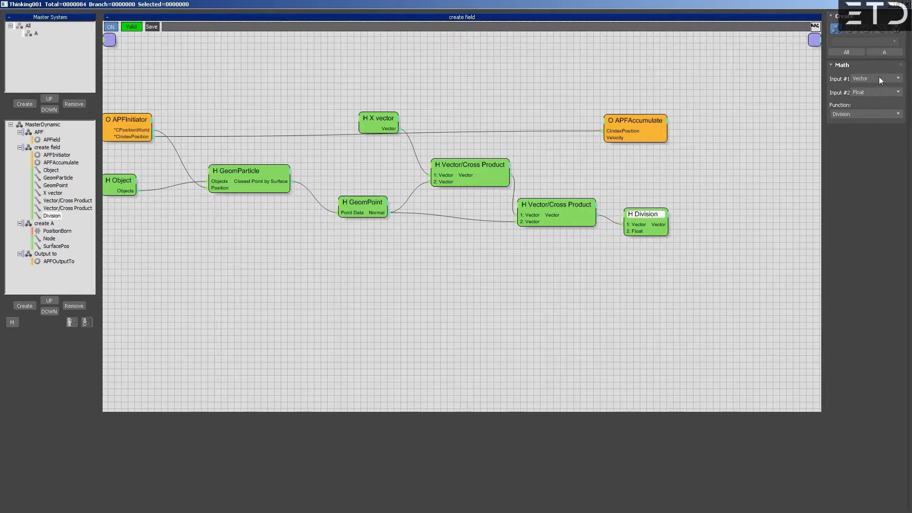
Step: Add a Float helper set to 90 as the Division's second input and wire the Division's Vector to APFAccumulate's Velocity
right_click(512, 259)
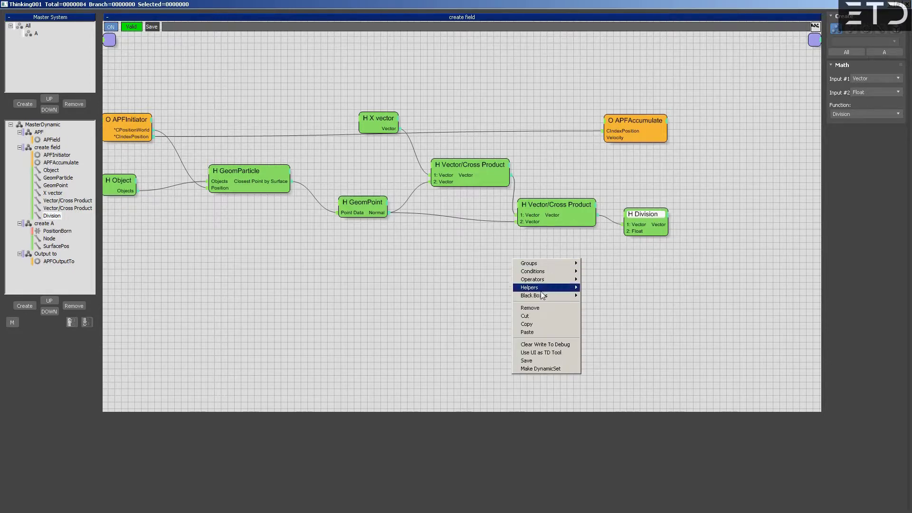
mouse_move(536, 287)
mouse_move(595, 296)
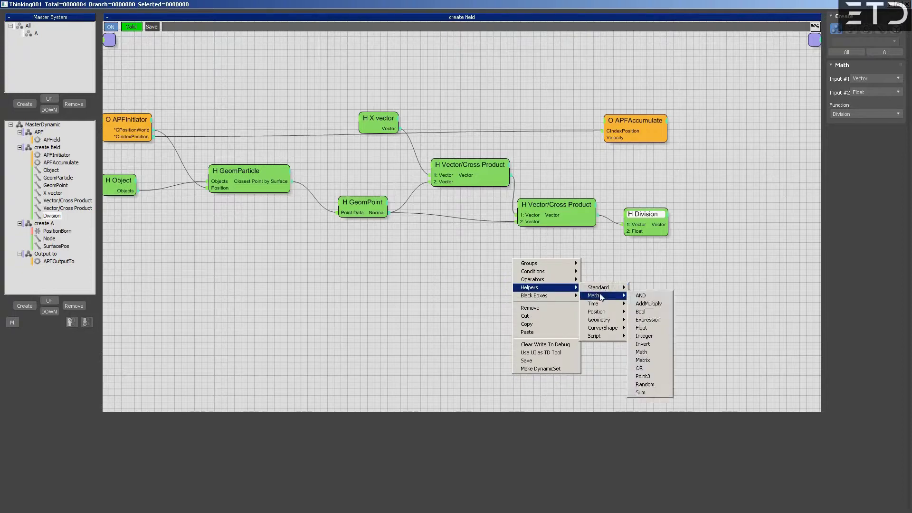
click(650, 329)
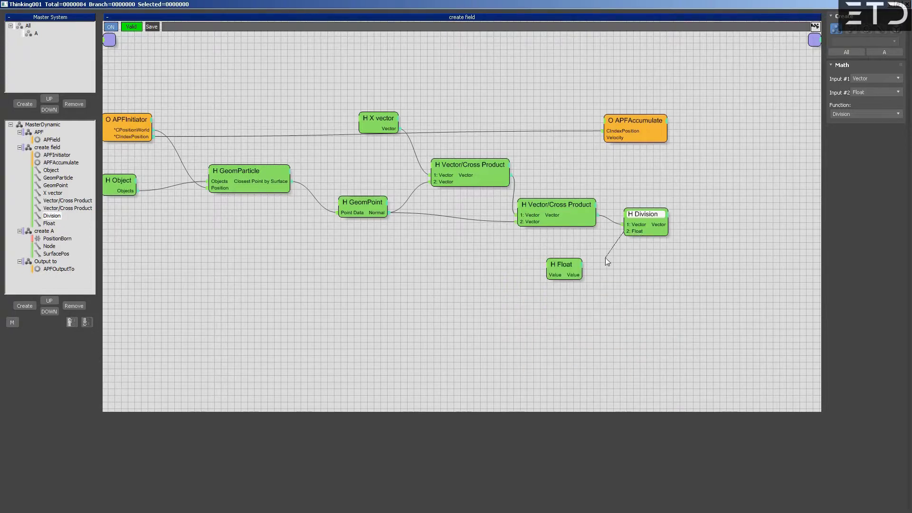
drag(577, 275, 576, 275)
click(566, 268)
double_click(873, 75)
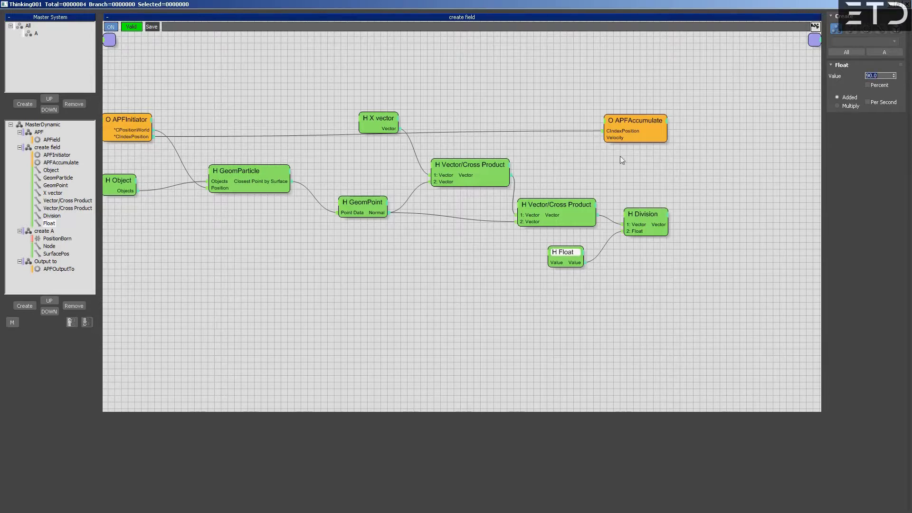
drag(610, 137, 666, 223)
Step: Step through the simulation from frame 0 to 44 to examine how the particles move through the field
click(890, 5)
middle_drag(444, 211, 232, 216)
scroll(357, 222, up, 3)
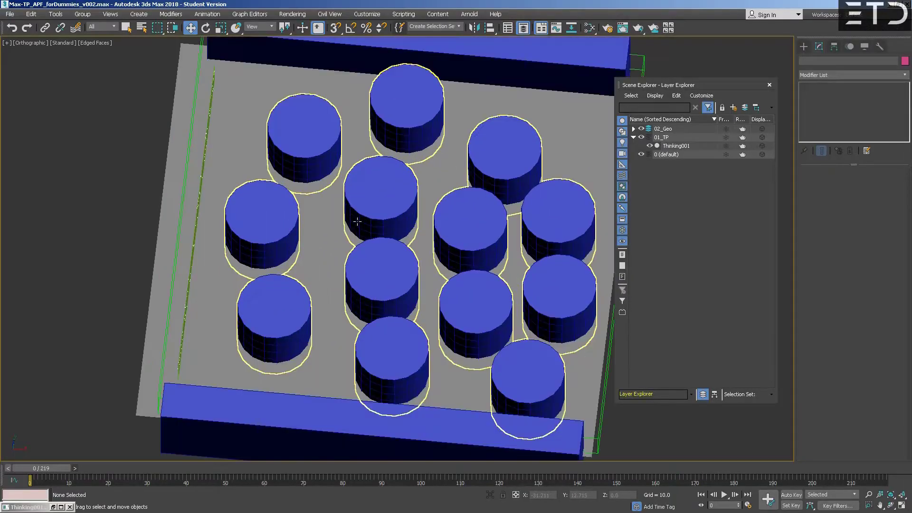
scroll(357, 221, down, 3)
key(period)
key(period)
key(period)
key(period)
key(period)
key(period)
key(period)
key(period)
key(period)
key(period)
key(period)
key(period)
key(period)
key(period)
key(period)
key(period)
key(period)
key(period)
key(period)
click(34, 467)
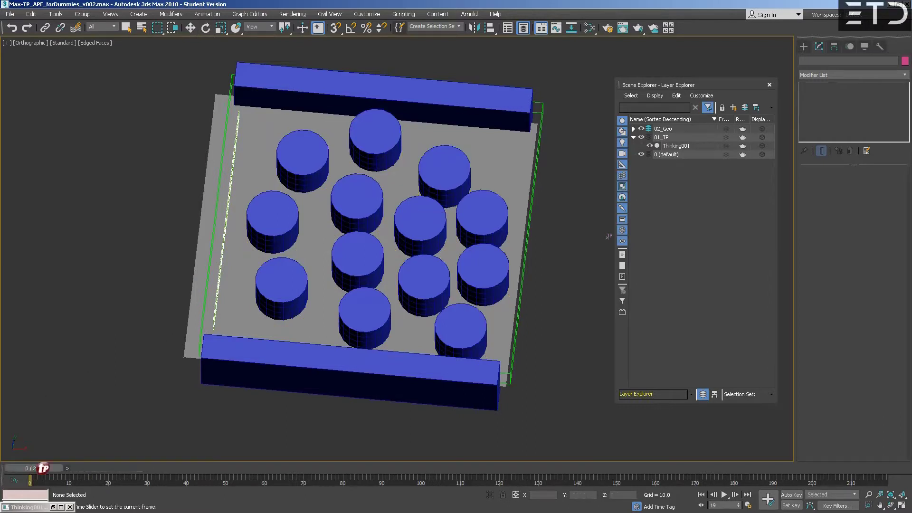
key(period)
key(period)
key(period)
key(period)
key(period)
key(period)
key(period)
key(period)
key(period)
key(period)
key(period)
key(period)
key(period)
key(period)
key(period)
key(period)
key(period)
key(period)
key(period)
key(period)
key(period)
key(period)
key(period)
key(period)
key(period)
key(period)
key(period)
key(period)
key(period)
key(period)
key(period)
key(period)
key(period)
key(period)
key(period)
key(period)
key(period)
key(period)
key(period)
key(period)
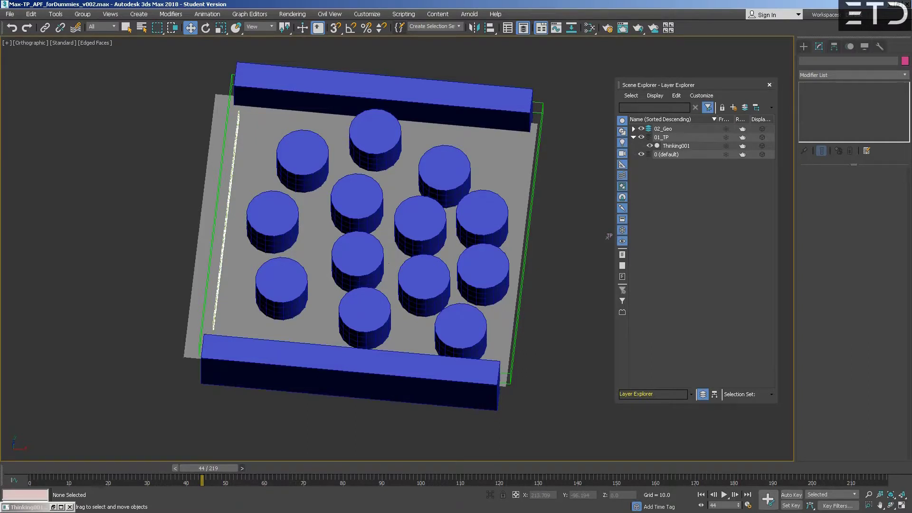
Step: Change the Division node's function to Multiplication and shift the node slightly lower
click(61, 507)
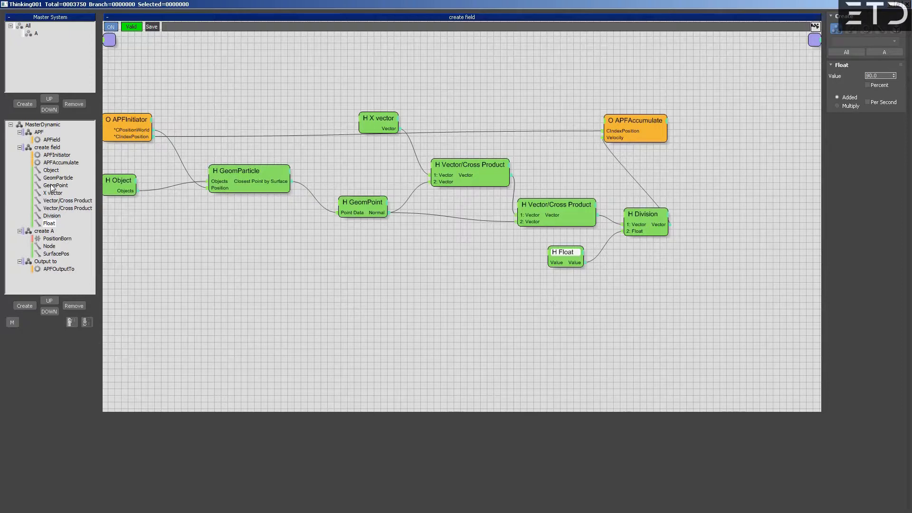
middle_drag(291, 136, 344, 139)
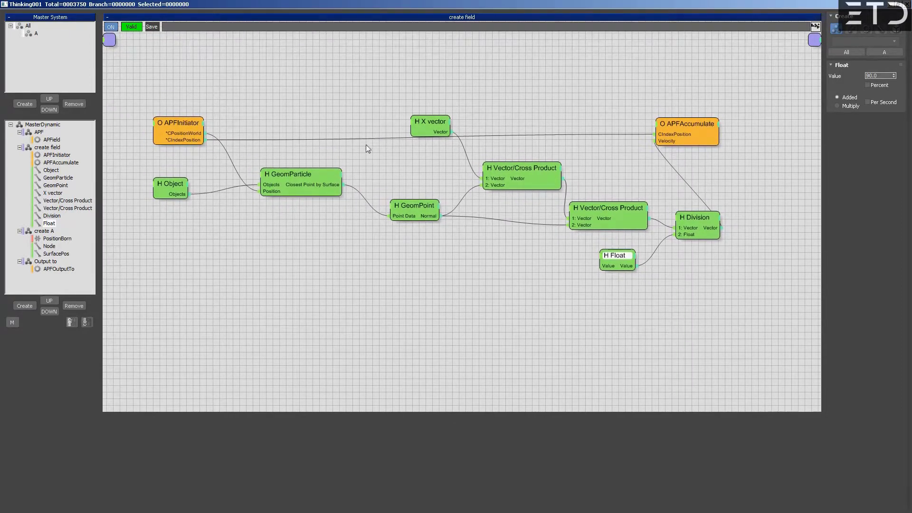
click(423, 125)
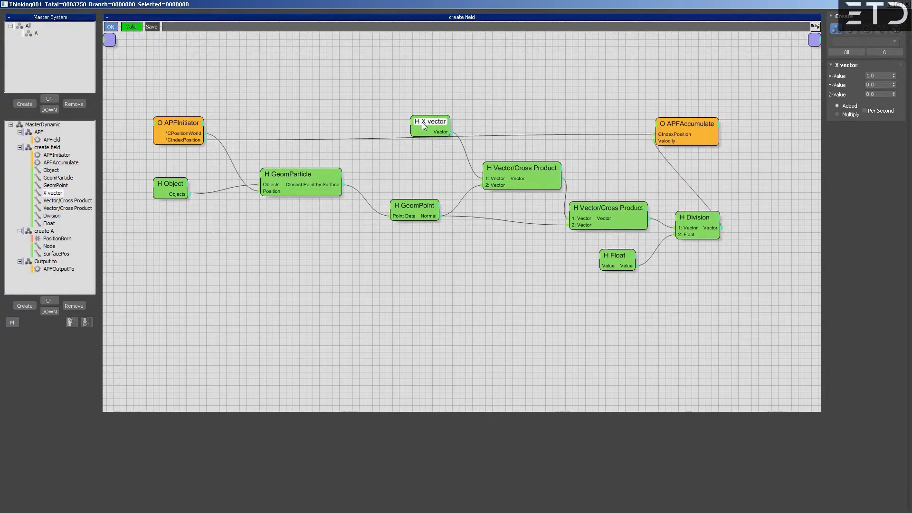
click(170, 183)
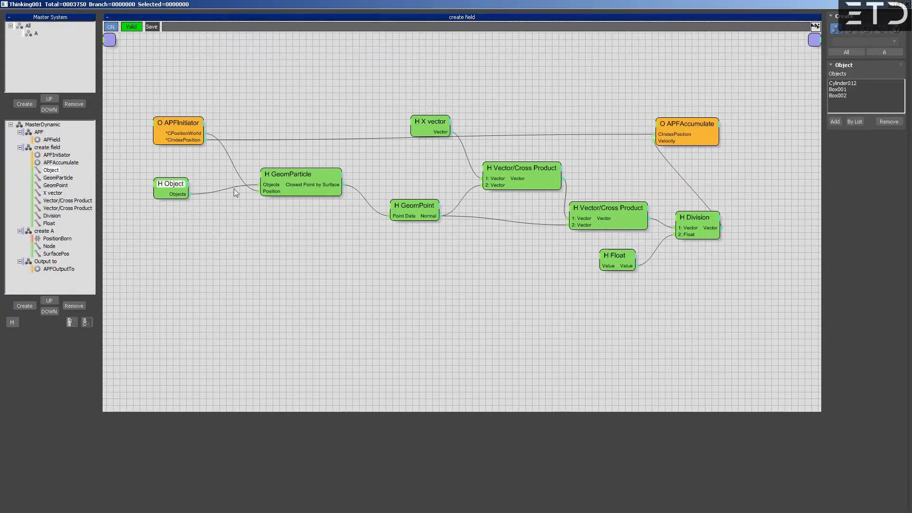
click(309, 183)
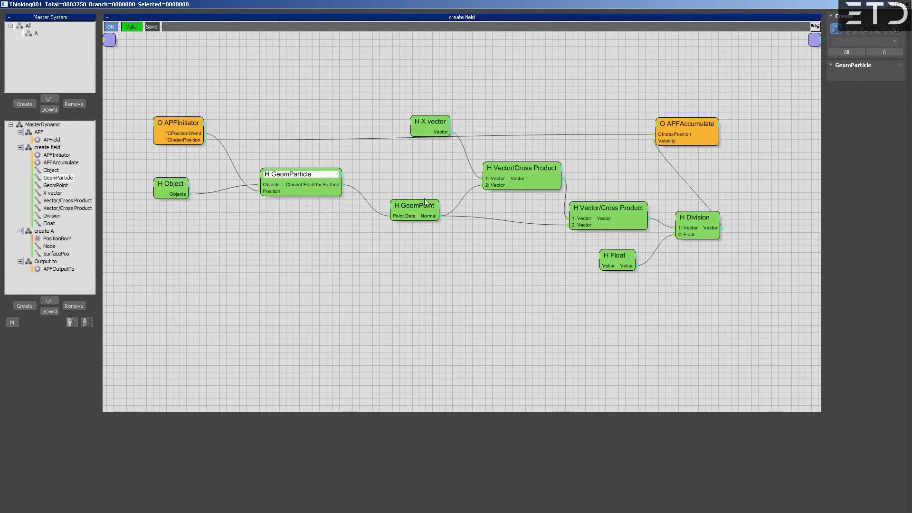
click(708, 223)
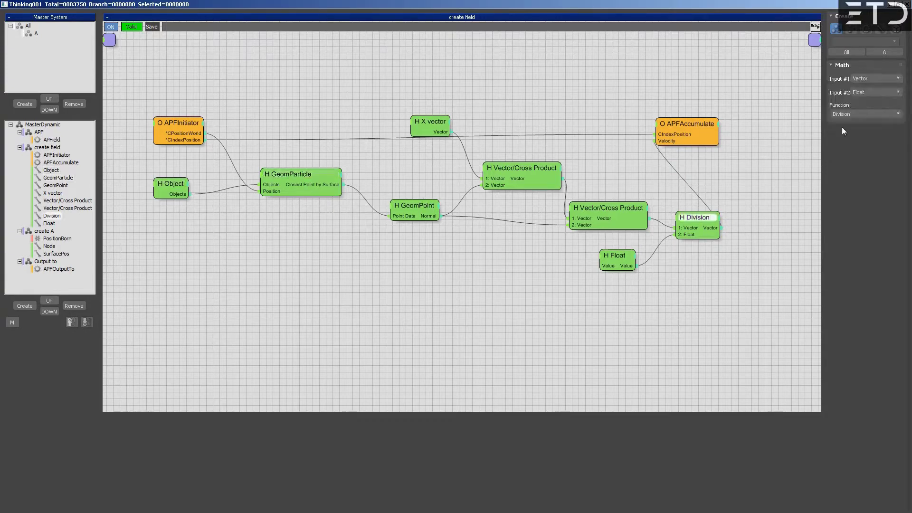
click(867, 114)
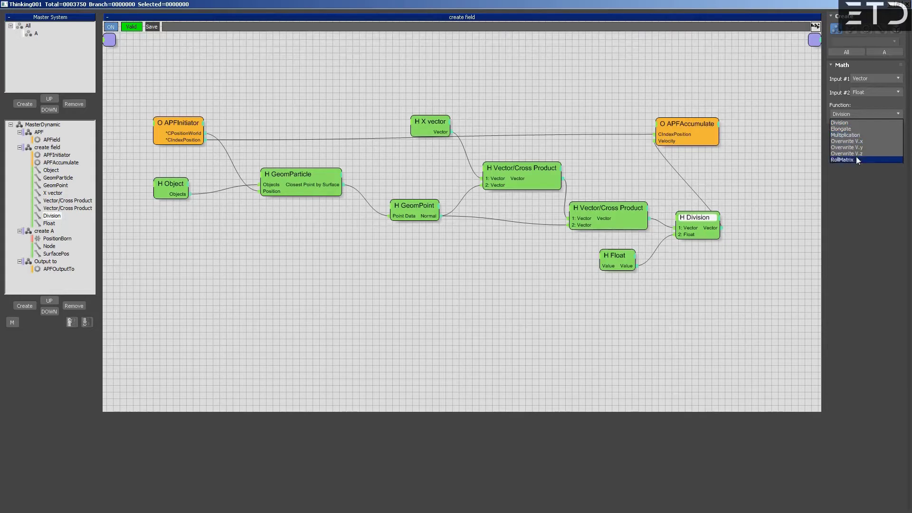
click(846, 135)
drag(693, 223, 693, 232)
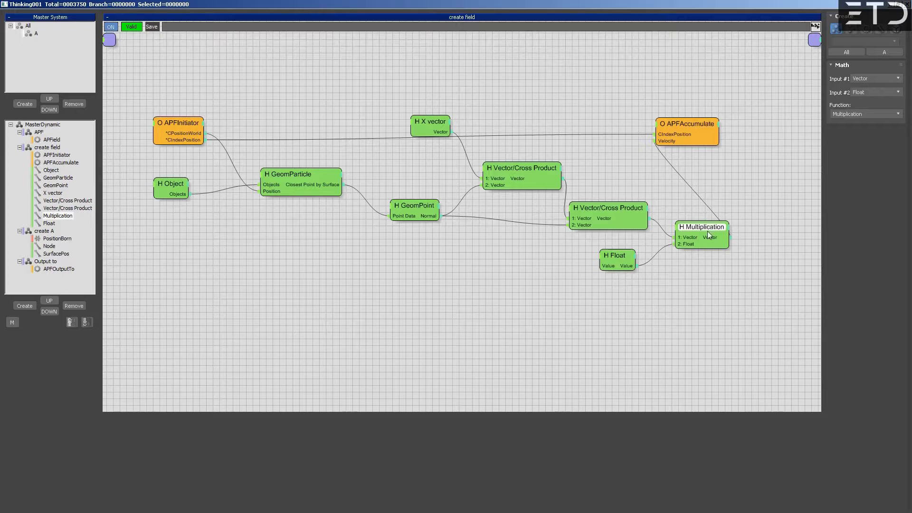
drag(701, 228, 698, 229)
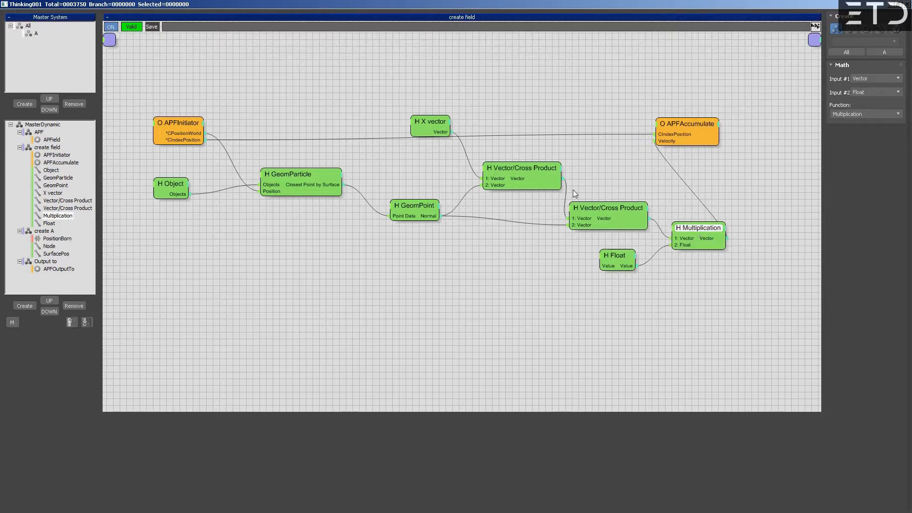
Step: Step through the simulation to frame 50 in the Top view to examine the particle flow and velocity directions around the cylinders
click(890, 5)
click(74, 468)
key(w)
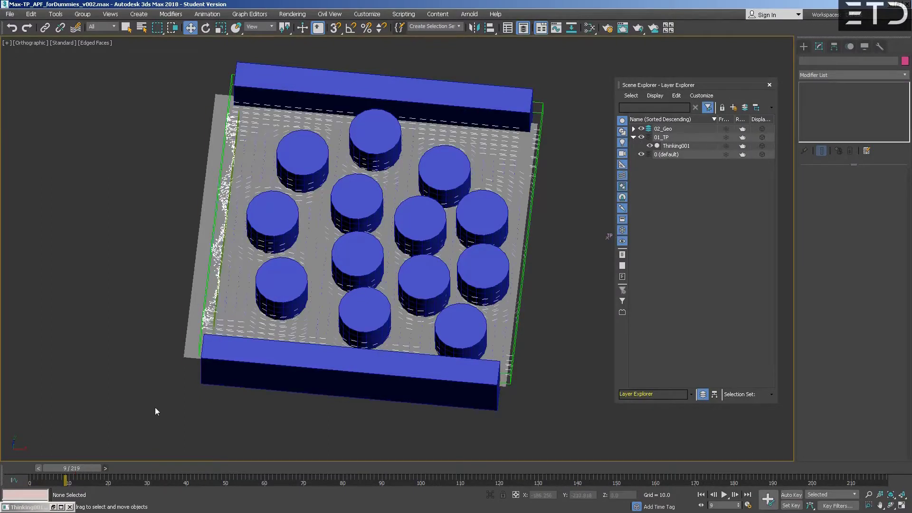
alt+middle_drag(336, 252, 375, 263)
key(t)
scroll(205, 163, up, 4)
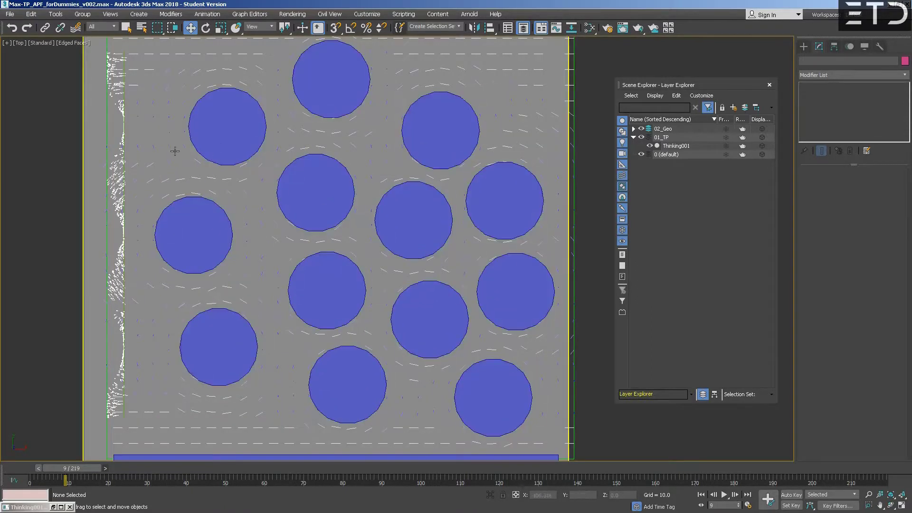
key(period)
key(period)
key(period)
key(period)
key(period)
key(period)
key(period)
key(period)
key(period)
key(period)
key(period)
key(period)
key(period)
key(period)
key(period)
key(period)
key(period)
key(period)
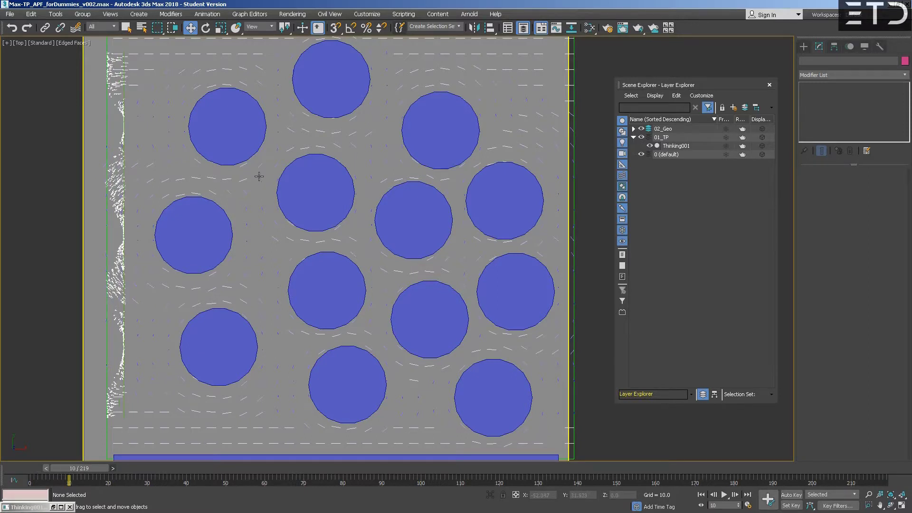
key(period)
key(period)
key(period)
key(period)
key(period)
key(period)
key(period)
key(period)
key(period)
key(period)
key(period)
key(period)
key(period)
key(period)
key(period)
key(period)
key(period)
key(period)
key(period)
key(period)
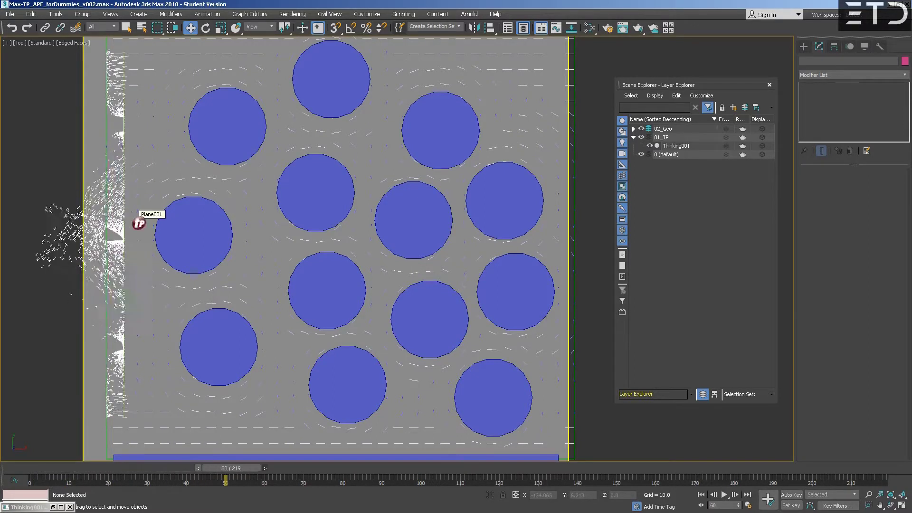
Step: Step the simulation forward past the end of the timeline and around to frame 66 to examine the particle flow beside the cylinders
key(period)
key(period)
key(period)
key(period)
key(period)
key(period)
key(period)
key(period)
key(period)
key(period)
key(period)
key(period)
key(period)
key(period)
key(period)
key(period)
key(period)
key(period)
key(period)
key(period)
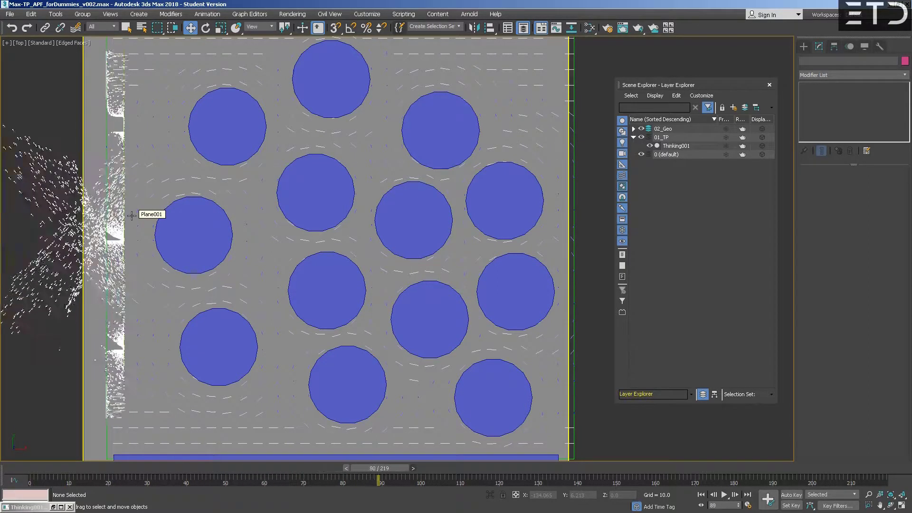
key(period)
key(period)
key(period)
key(period)
key(period)
key(period)
key(period)
key(period)
key(period)
key(period)
key(period)
key(period)
key(period)
key(period)
key(period)
key(period)
key(period)
key(period)
key(period)
key(period)
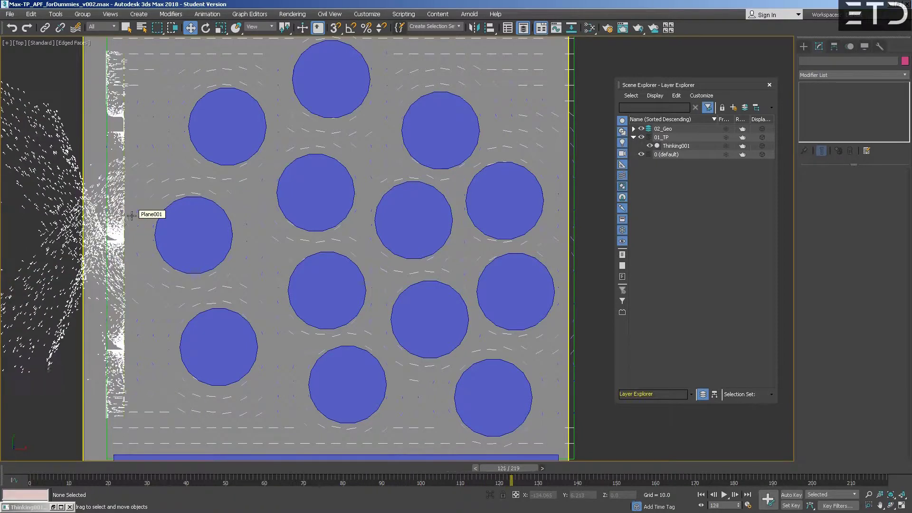
key(period)
key(period)
key(period)
key(period)
key(period)
key(period)
key(period)
key(period)
key(period)
key(period)
key(period)
key(period)
key(period)
key(period)
key(period)
key(period)
key(period)
key(period)
key(period)
key(period)
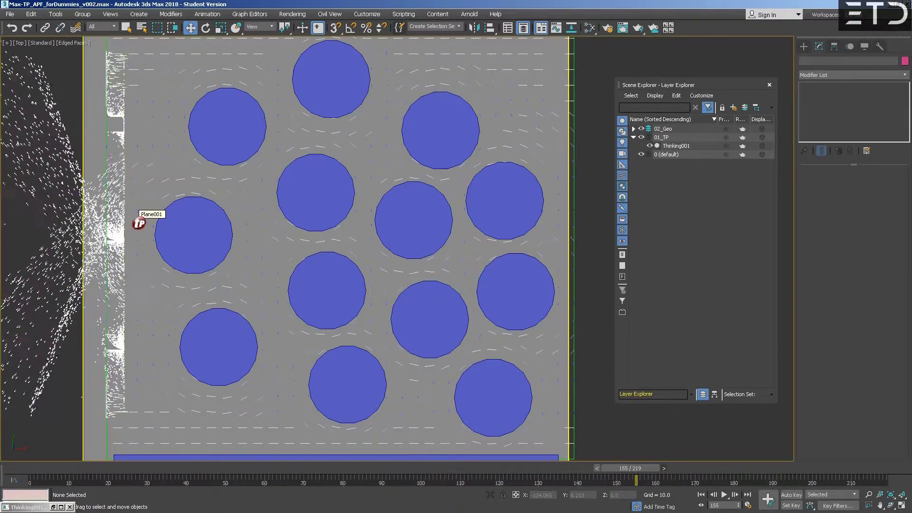
key(period)
key(period)
key(period)
key(period)
key(period)
key(period)
key(period)
key(period)
key(period)
key(period)
key(period)
key(period)
key(period)
key(period)
key(period)
key(period)
key(period)
key(period)
key(period)
key(period)
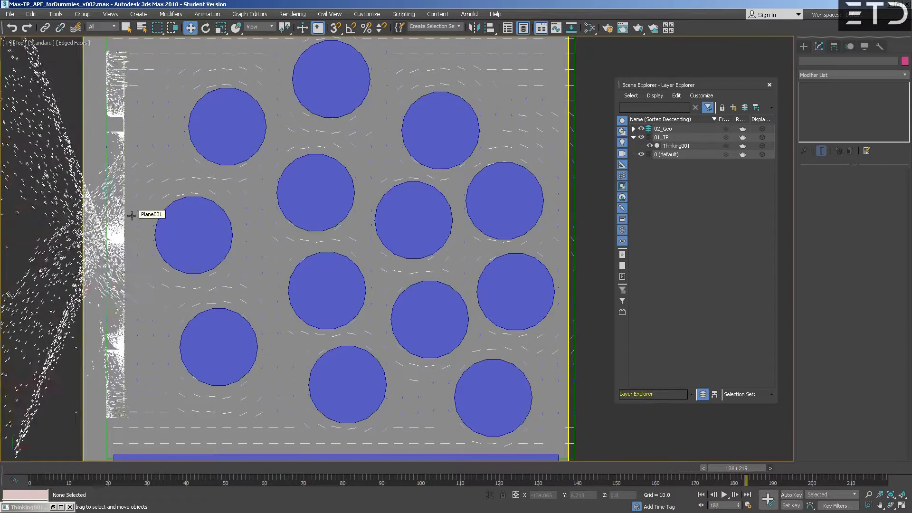
key(period)
key(period)
key(period)
key(period)
key(period)
key(period)
key(period)
key(period)
key(period)
key(period)
key(period)
key(period)
key(period)
key(period)
key(period)
key(period)
key(period)
key(period)
key(period)
key(period)
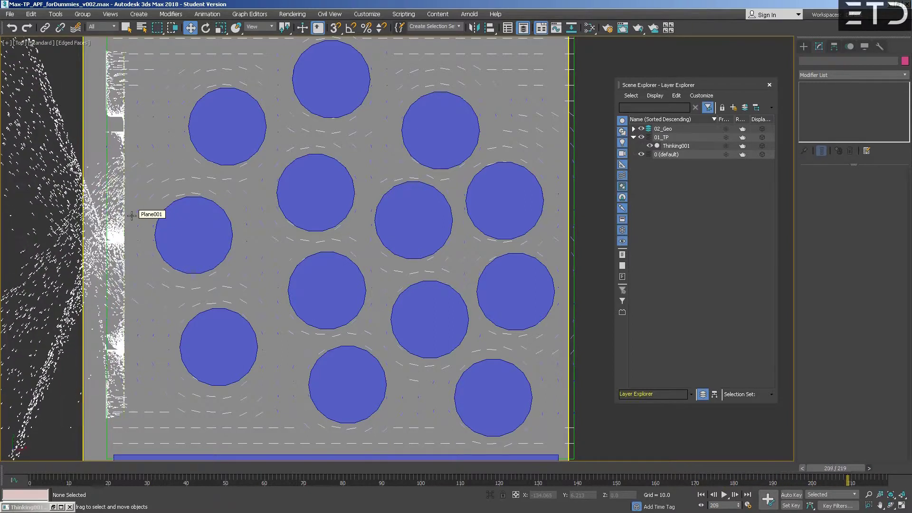
key(period)
key(period)
key(period)
key(period)
key(period)
key(period)
key(period)
key(period)
key(period)
key(period)
key(period)
key(period)
key(period)
key(period)
key(period)
key(period)
key(period)
key(period)
key(period)
key(period)
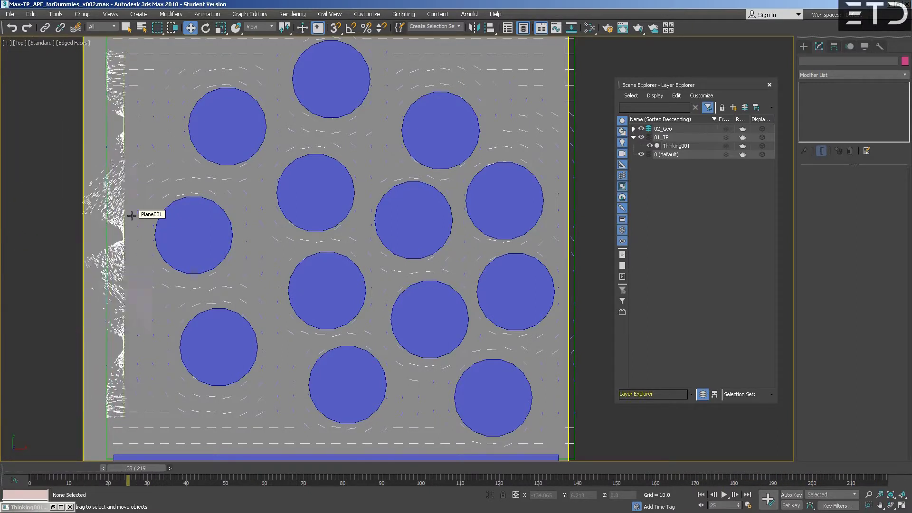
key(period)
key(period)
key(period)
key(period)
key(period)
key(period)
key(period)
key(period)
key(period)
key(period)
key(period)
key(period)
key(period)
key(period)
key(period)
key(period)
key(period)
key(period)
key(period)
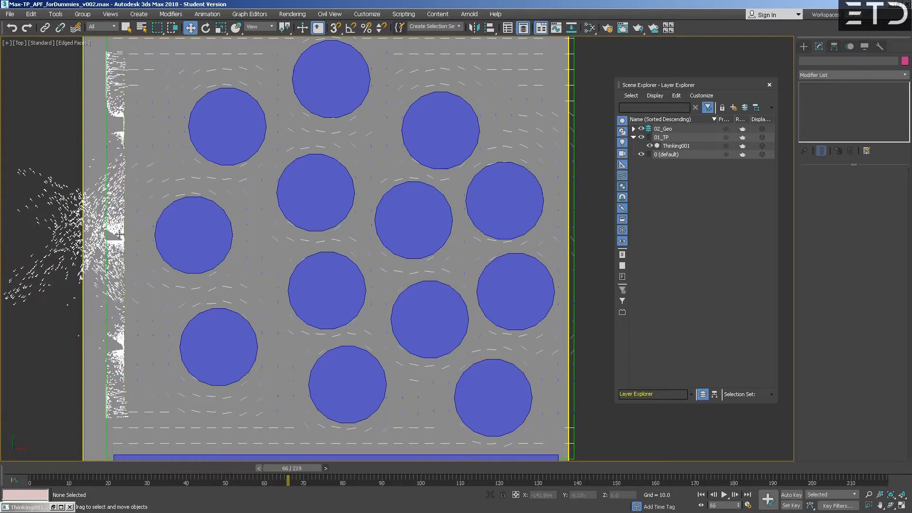
Step: Step the simulation forward from frame 66 through the end of the timeline and around to frame 68 to examine the particle movement at the emitter side
key(period)
key(period)
key(period)
key(period)
key(period)
key(period)
key(period)
key(period)
key(period)
key(period)
key(period)
key(period)
key(period)
key(period)
key(period)
key(period)
key(period)
key(period)
key(period)
key(period)
key(period)
middle_drag(177, 274, 269, 247)
key(period)
key(period)
key(period)
key(period)
key(period)
key(period)
key(period)
key(period)
key(period)
key(period)
key(period)
key(period)
key(period)
key(period)
key(period)
key(period)
key(period)
key(period)
key(period)
key(period)
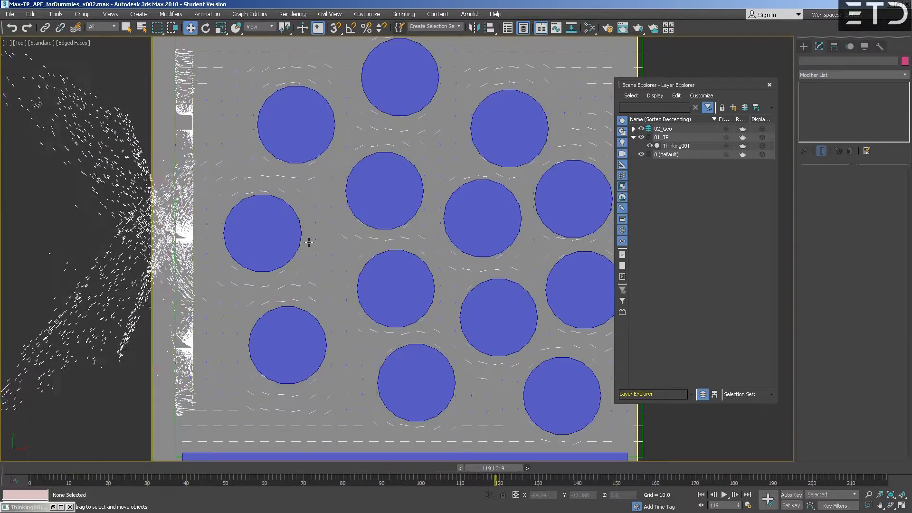
key(period)
key(period)
key(period)
key(period)
key(period)
key(period)
key(period)
key(period)
key(period)
key(period)
key(period)
key(period)
key(period)
key(period)
key(period)
key(period)
key(period)
key(period)
key(period)
key(period)
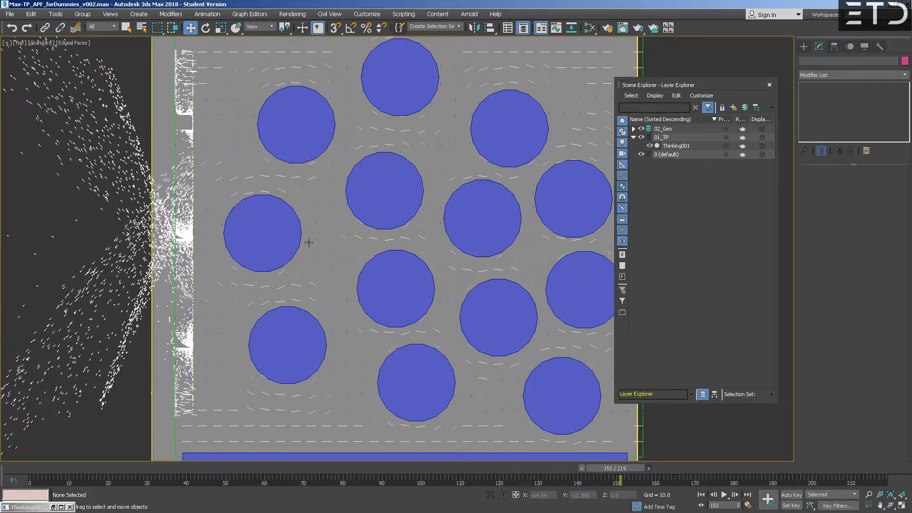
key(period)
key(period)
key(period)
key(period)
key(period)
key(period)
key(period)
key(period)
key(period)
key(period)
key(period)
key(period)
key(period)
key(period)
key(period)
key(period)
key(period)
key(period)
key(period)
key(period)
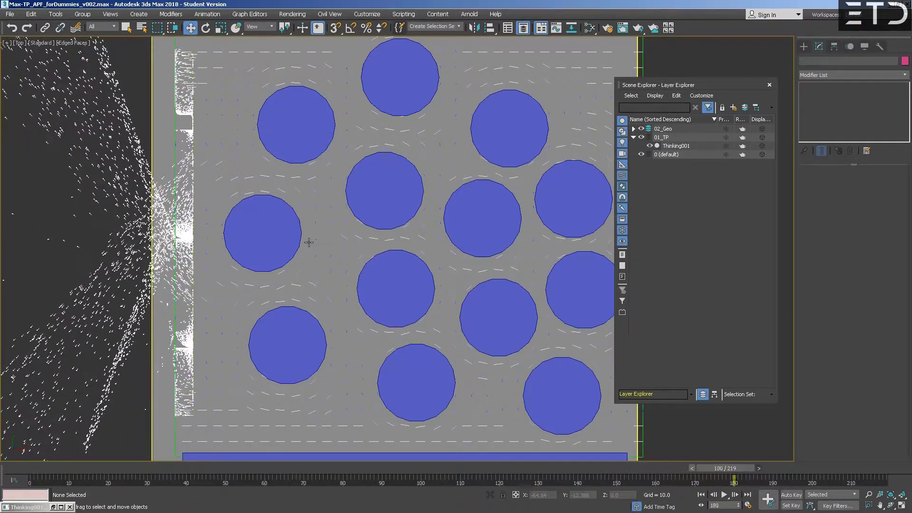
key(period)
key(period)
key(period)
key(period)
key(period)
key(period)
key(period)
key(period)
key(period)
key(period)
key(period)
key(period)
key(period)
key(period)
key(period)
key(period)
key(period)
key(period)
key(period)
key(period)
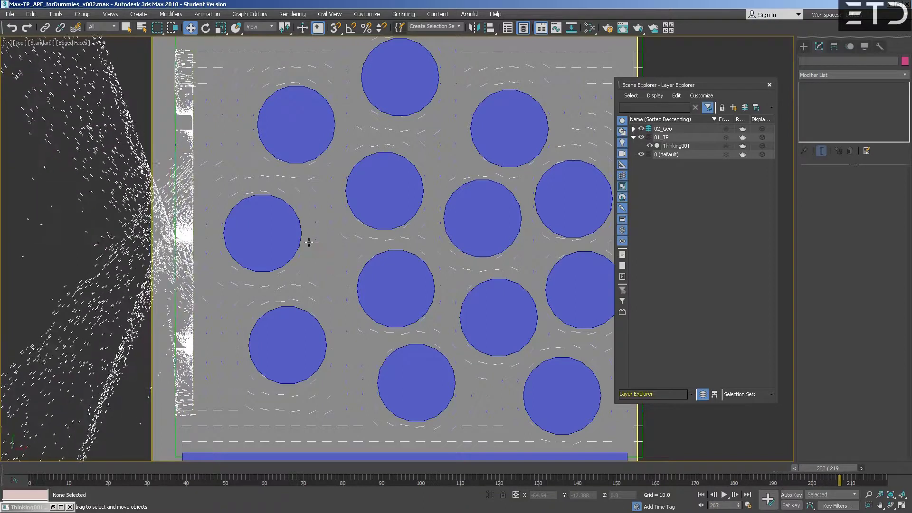
key(period)
key(period)
key(period)
key(period)
key(period)
key(period)
key(period)
key(period)
key(period)
key(period)
key(period)
key(period)
key(period)
key(period)
key(period)
key(period)
key(period)
key(period)
key(period)
key(period)
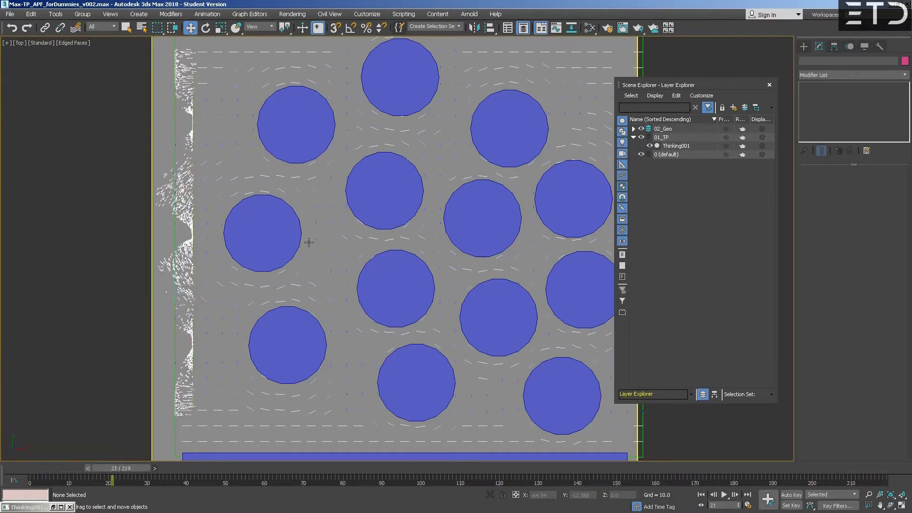
key(period)
key(period)
key(period)
key(period)
key(period)
key(period)
key(period)
key(period)
key(period)
key(period)
key(period)
key(period)
key(period)
key(period)
key(period)
key(period)
key(period)
key(period)
key(period)
key(period)
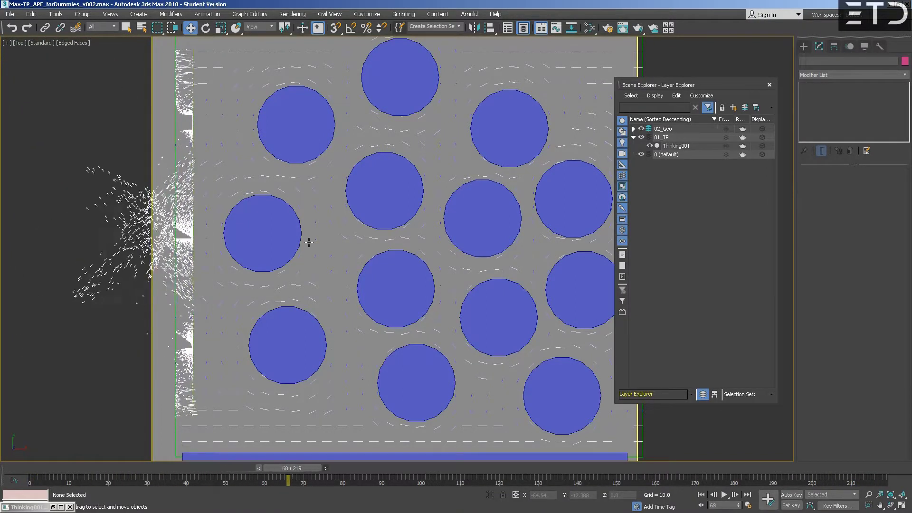
Step: Step the simulation forward from frame 68 to frame 131 to examine the particle movement at the emitter side
key(period)
key(period)
key(period)
key(period)
key(period)
key(period)
key(period)
key(period)
key(period)
key(period)
key(period)
key(period)
key(period)
key(period)
key(period)
key(period)
key(period)
key(period)
key(period)
key(period)
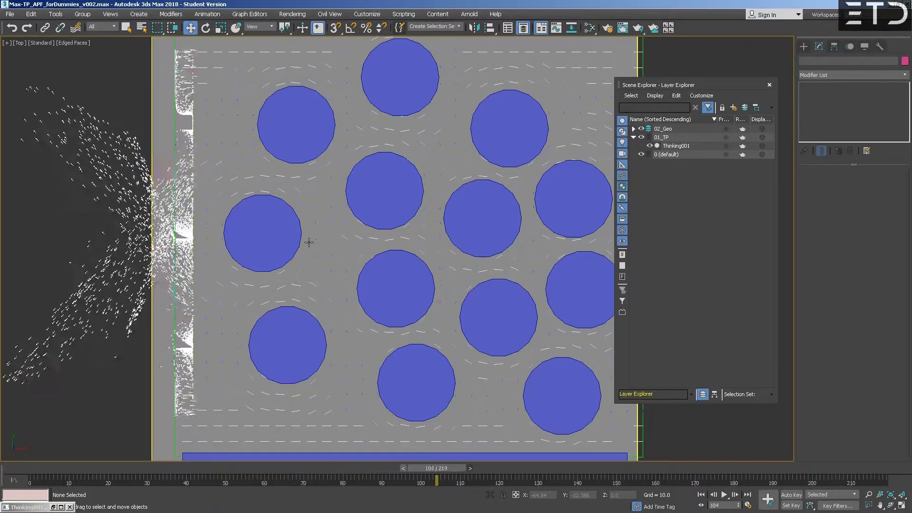
key(period)
key(period)
key(period)
key(period)
key(period)
key(period)
key(period)
key(period)
key(period)
key(period)
key(period)
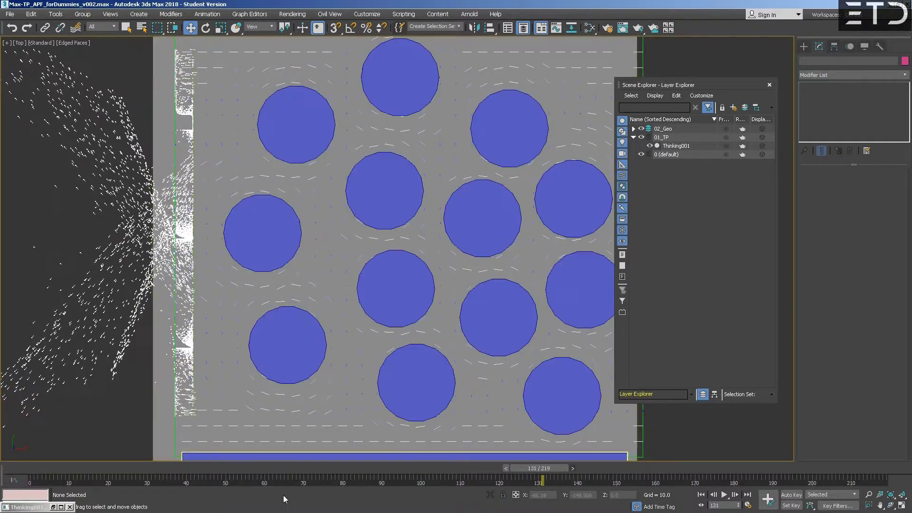
Step: Swap the second Vector/Cross Product's inputs so GeomPoint's Normal feeds input 1 and the first cross product feeds input 2
click(63, 507)
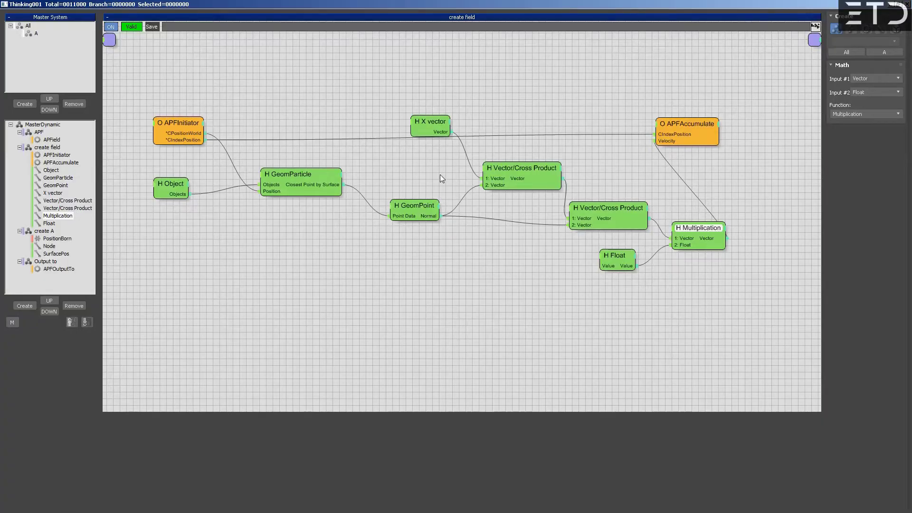
drag(531, 188, 515, 180)
drag(593, 207, 608, 203)
click(503, 165)
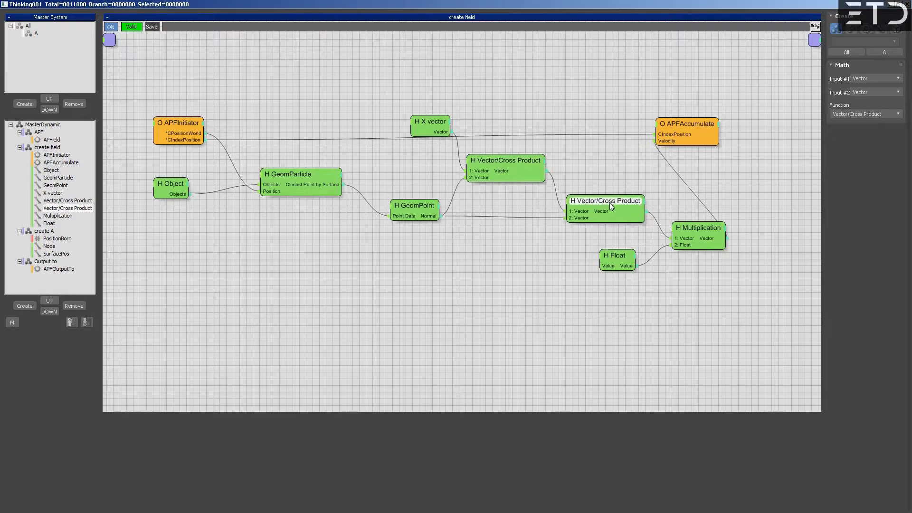
double_click(572, 211)
double_click(573, 216)
drag(573, 211, 440, 216)
drag(524, 176, 518, 171)
Step: Return to the start of the timeline and play the simulation to examine how particles flow around the cylinders
click(889, 7)
click(47, 470)
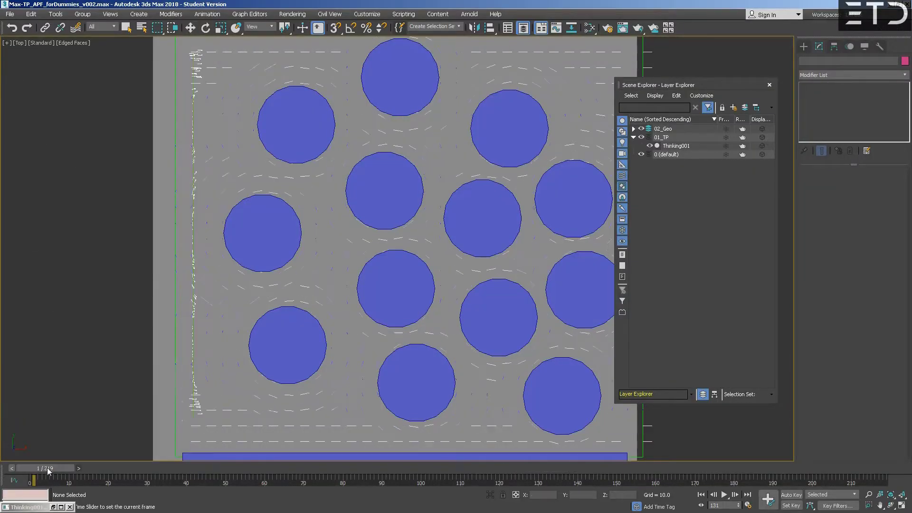
key(slash)
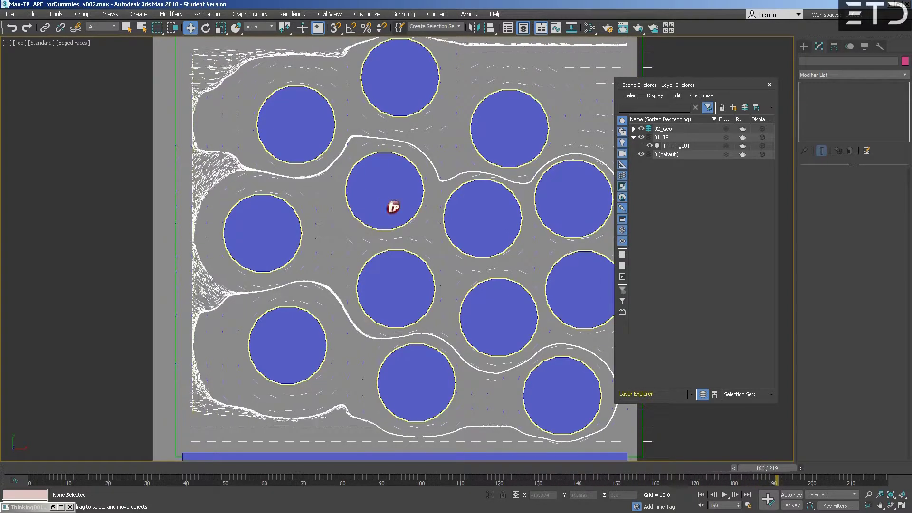
Step: Compare the particle paths around the cylinders with the X vector and cross product nodes in the create field graph
click(62, 506)
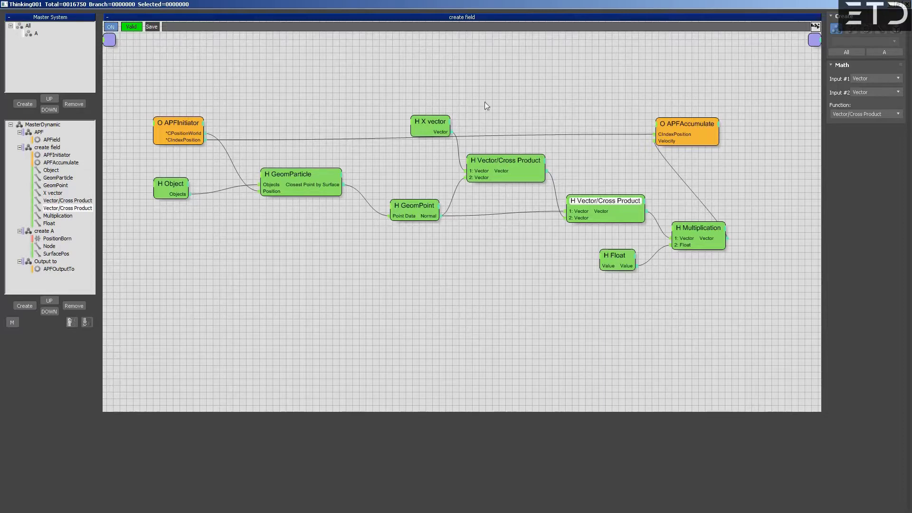
drag(477, 4, 494, 224)
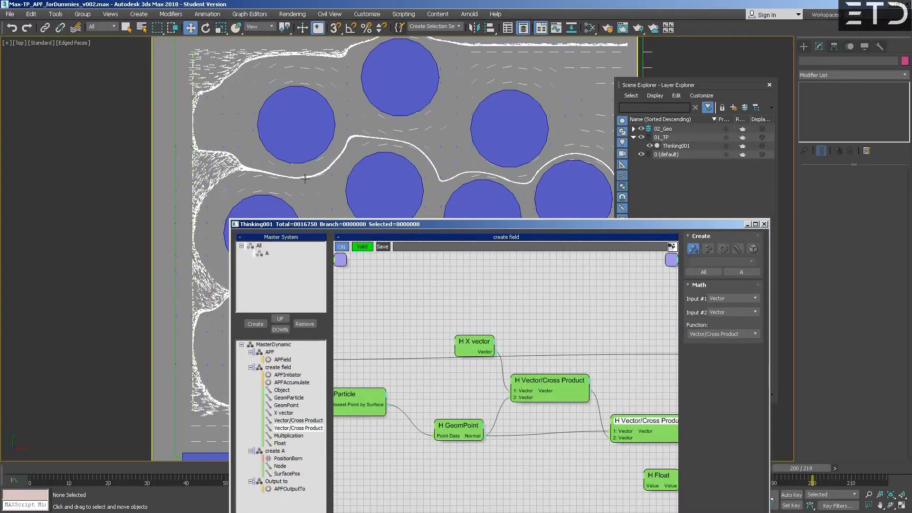
drag(475, 61, 478, 1)
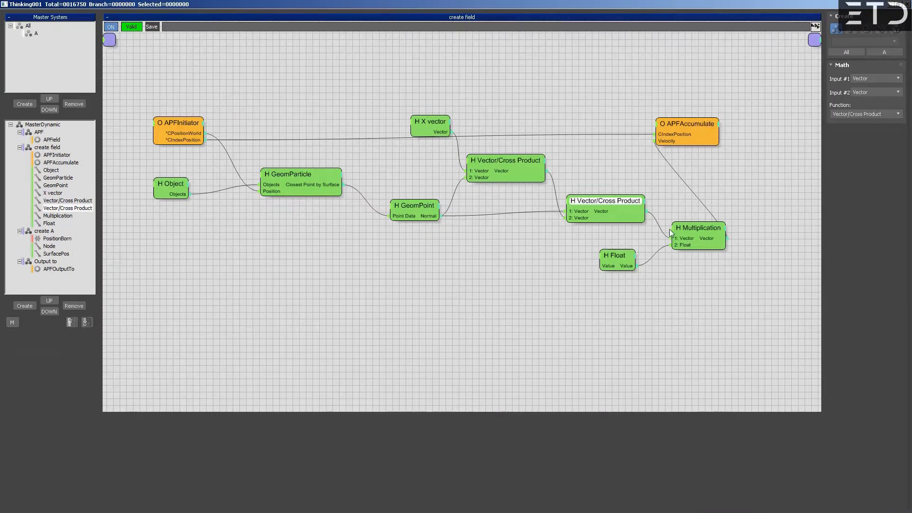
mouse_move(609, 201)
mouse_down()
mouse_move(591, 204)
mouse_move(616, 206)
mouse_up()
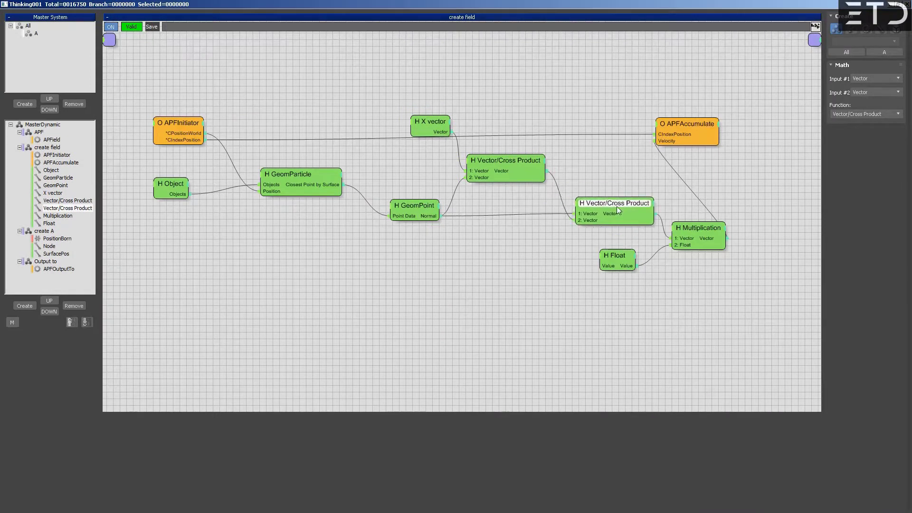
drag(435, 122, 444, 110)
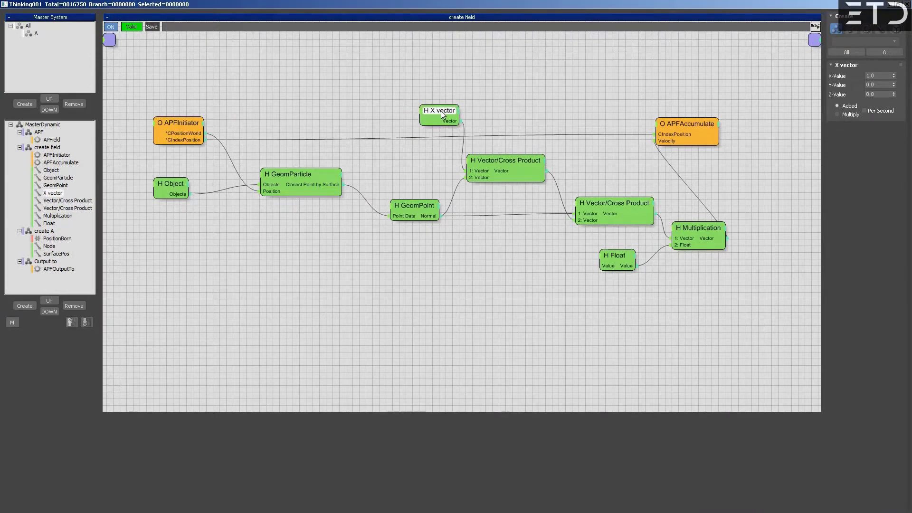
double_click(456, 14)
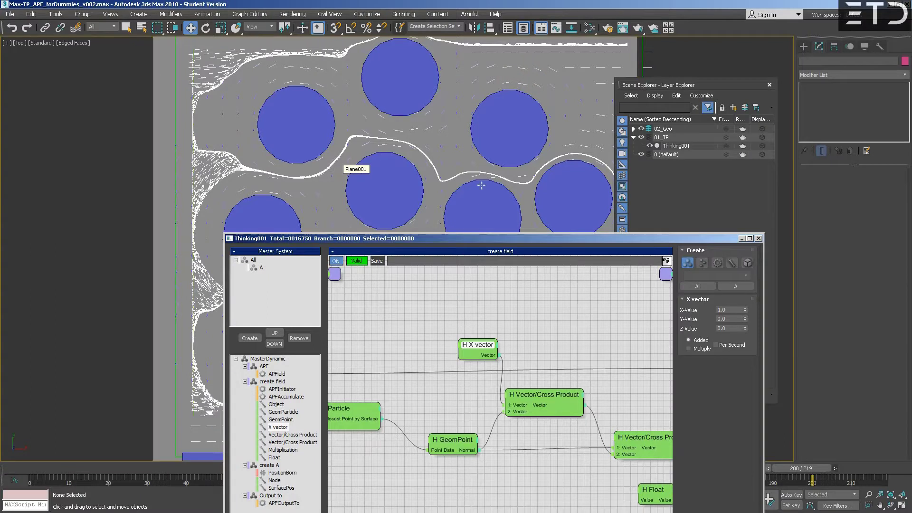
double_click(529, 239)
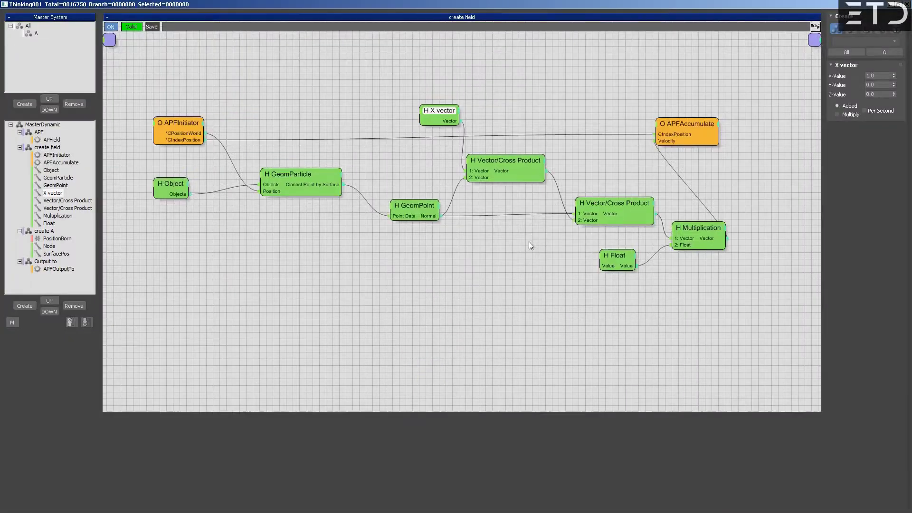
Step: Add a math Expression helper to the create field graph, between the X vector and APFAccumulate nodes and slightly above them
right_click(586, 97)
mouse_move(584, 124)
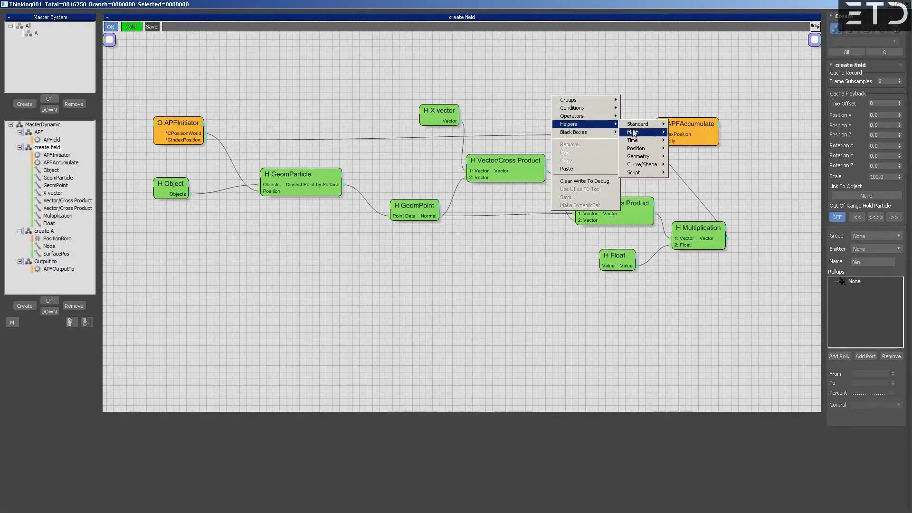
mouse_move(633, 132)
click(702, 161)
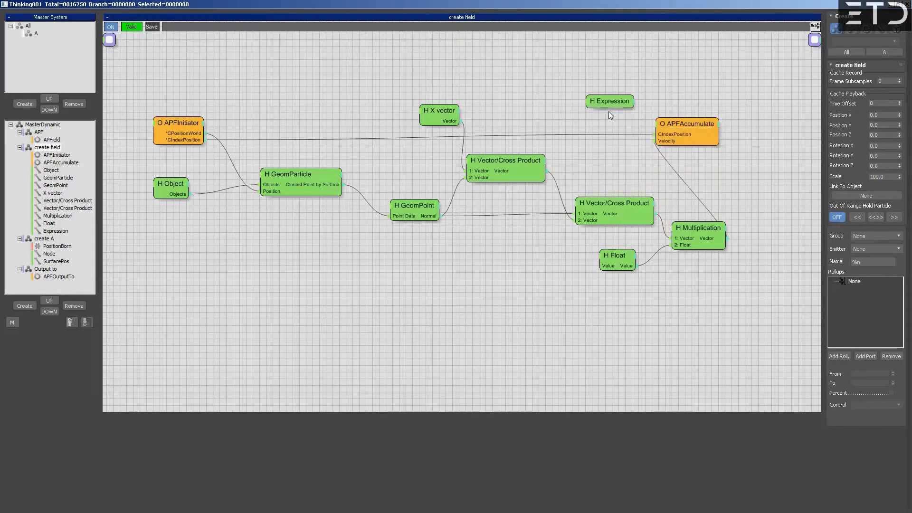
click(600, 100)
Step: Add two vector inputs named a and b to the Expression node
click(874, 112)
mouse_move(869, 115)
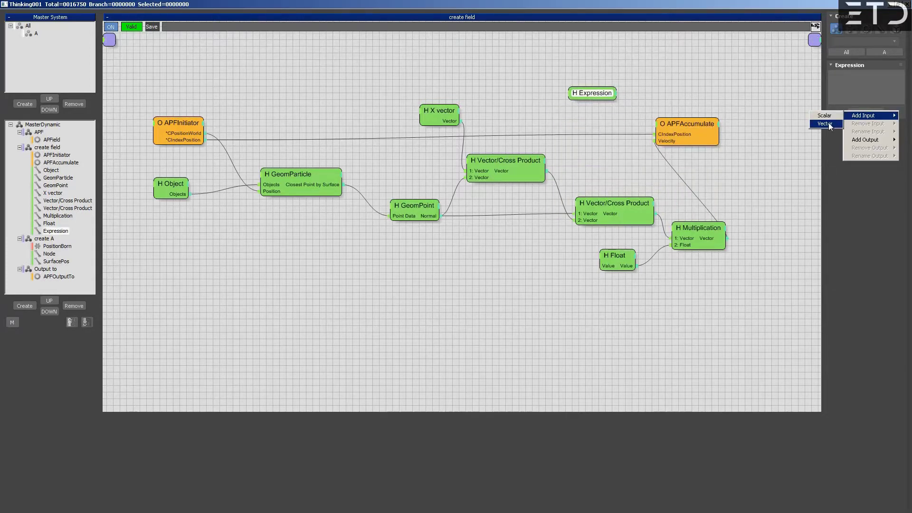
click(825, 124)
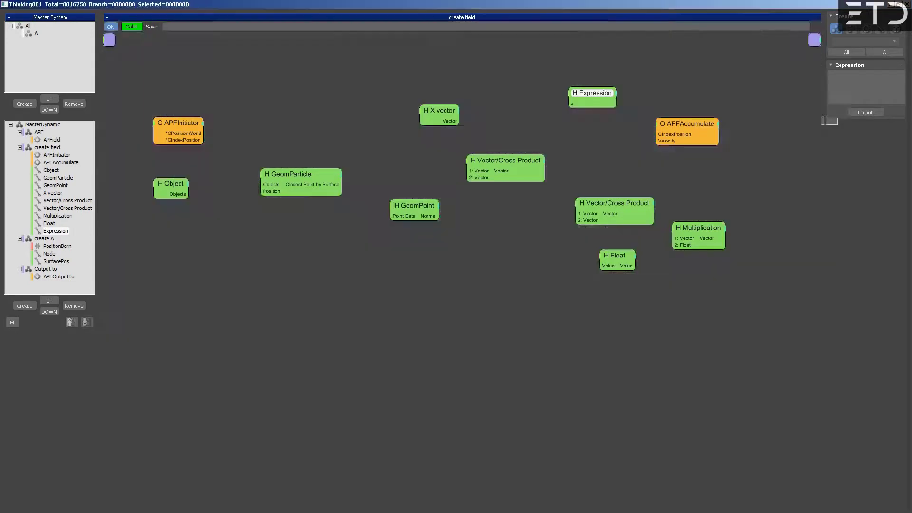
click(856, 111)
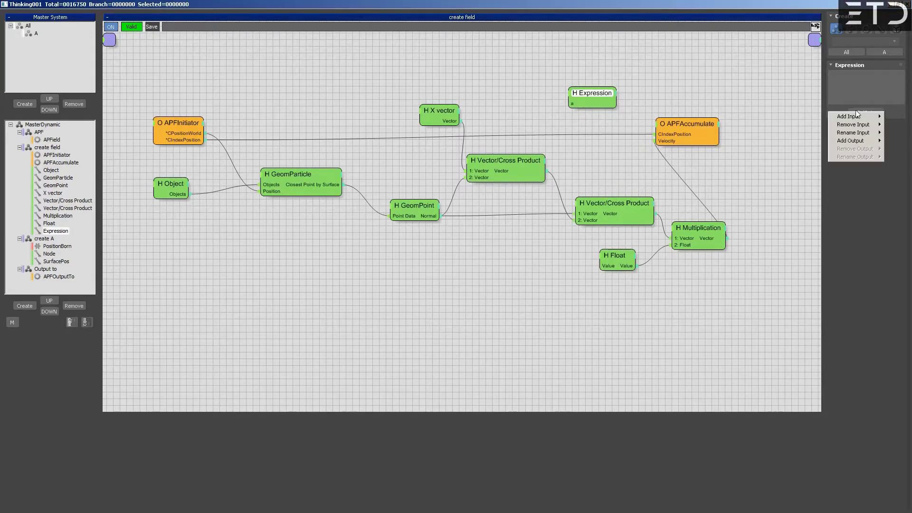
mouse_move(850, 116)
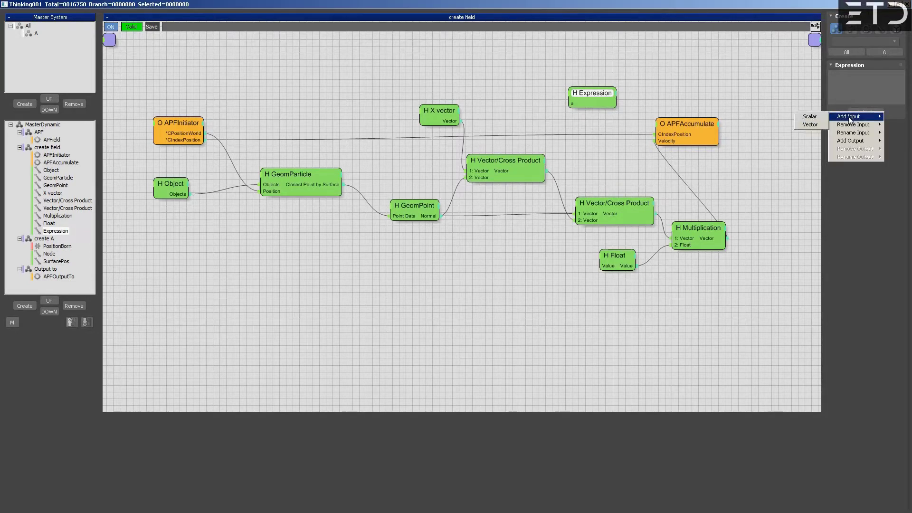
click(817, 125)
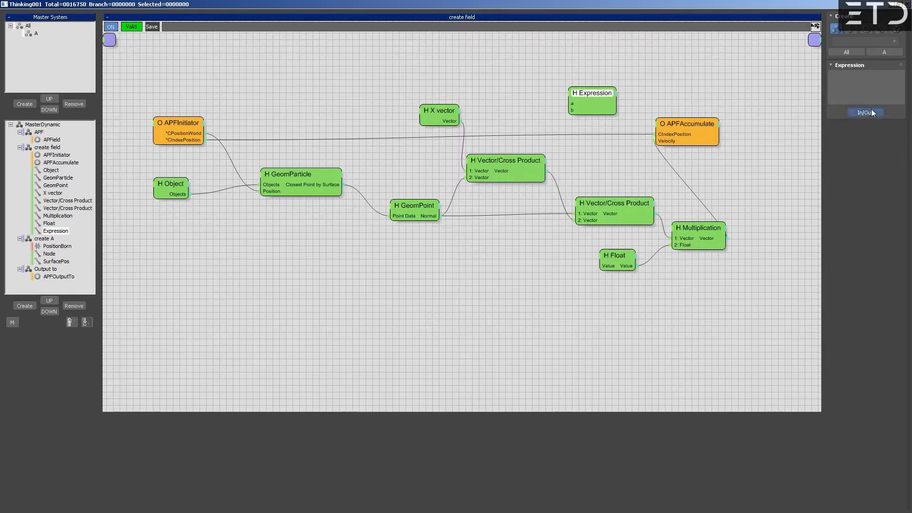
Step: Add a scalar input named blend to the Expression node
click(870, 111)
mouse_move(871, 114)
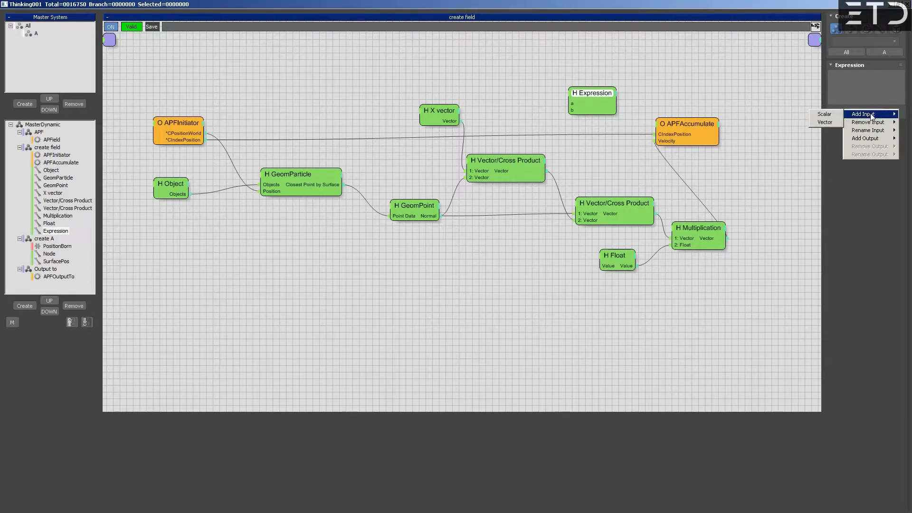
click(835, 114)
text(b)
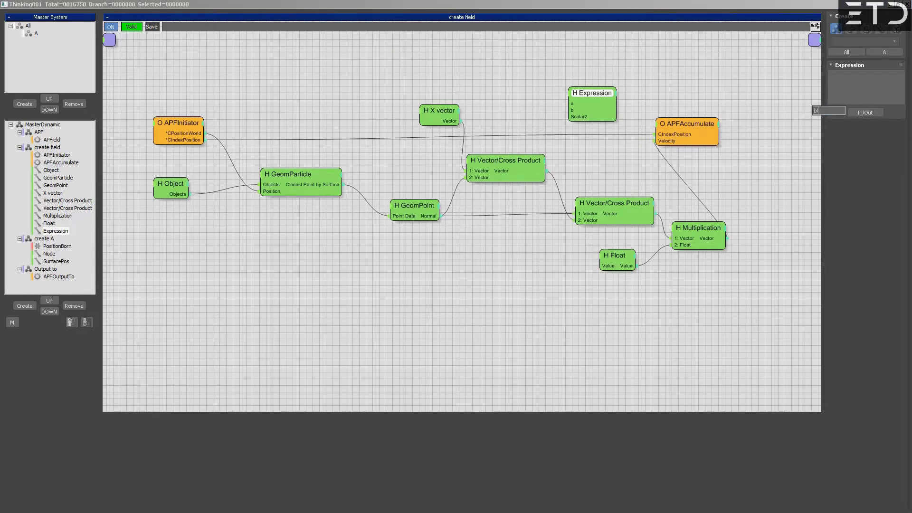
text(lend)
key(Return)
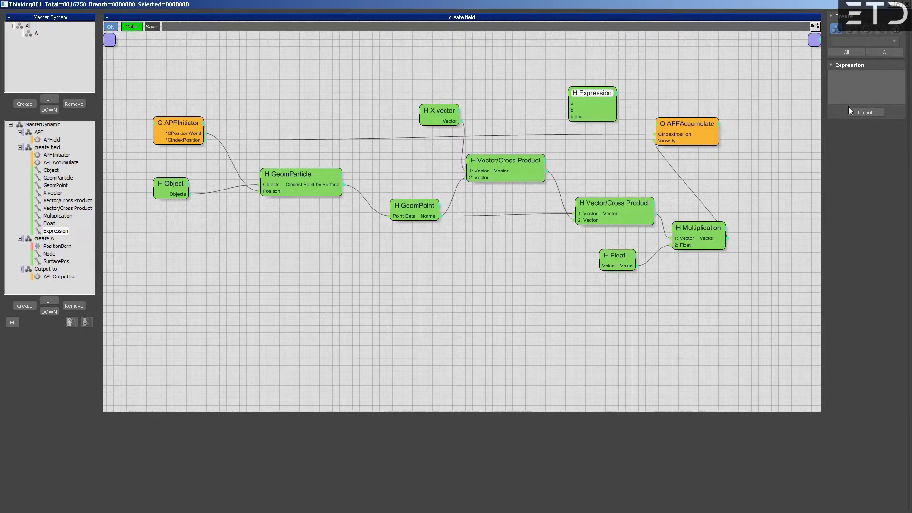
Step: Add a vector output named direction to the Expression node
click(851, 110)
mouse_move(845, 139)
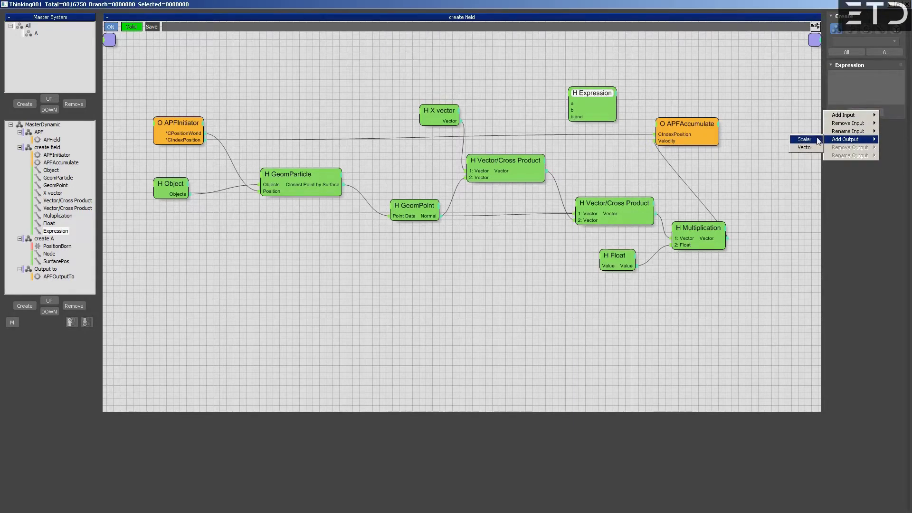
click(805, 147)
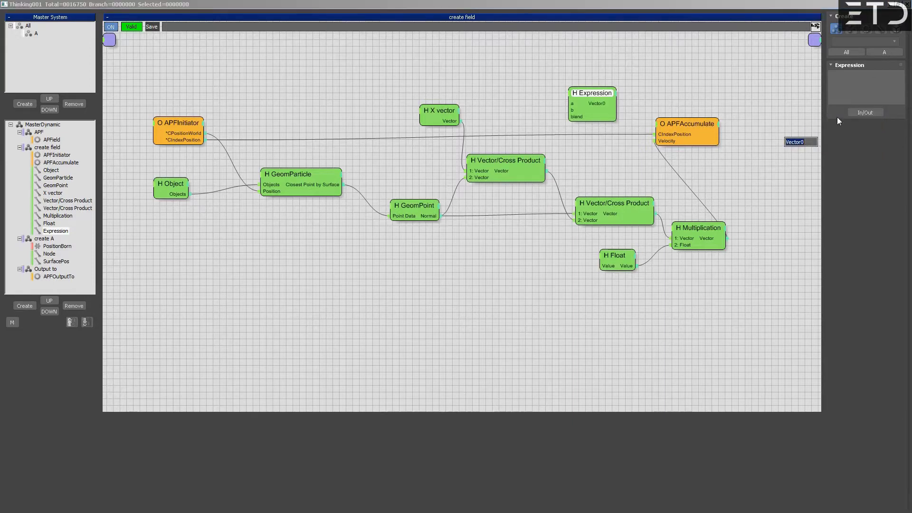
text(dire)
key(Return)
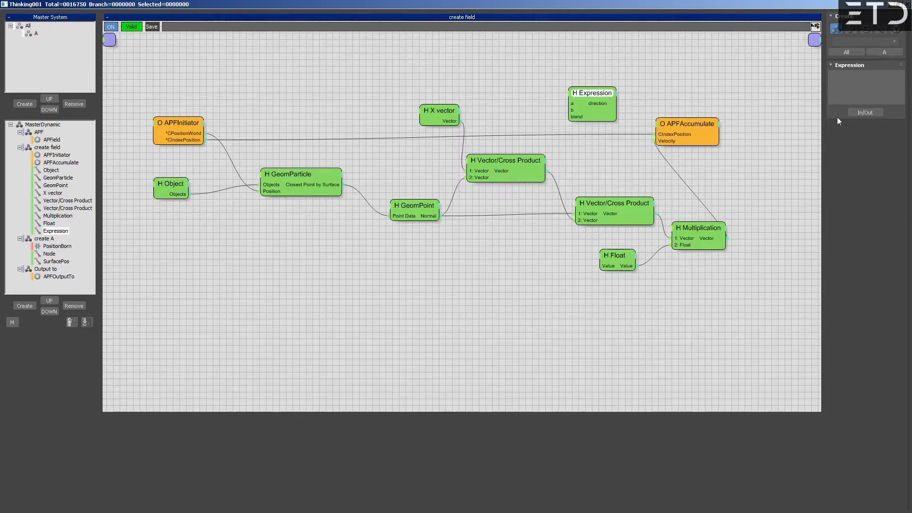
Step: Enter the formula (1-blend)*a + blend*b for the Expression node's direction output
drag(600, 96, 595, 92)
click(859, 83)
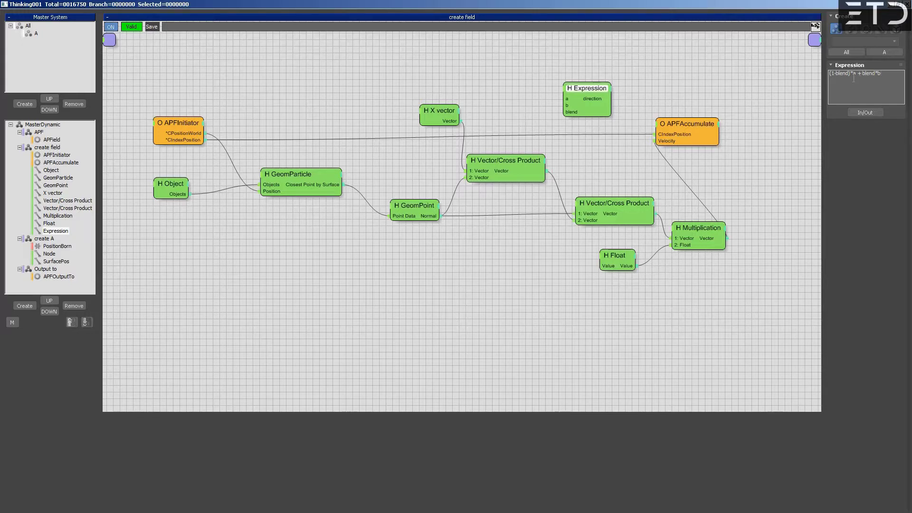
key(ctrl+a)
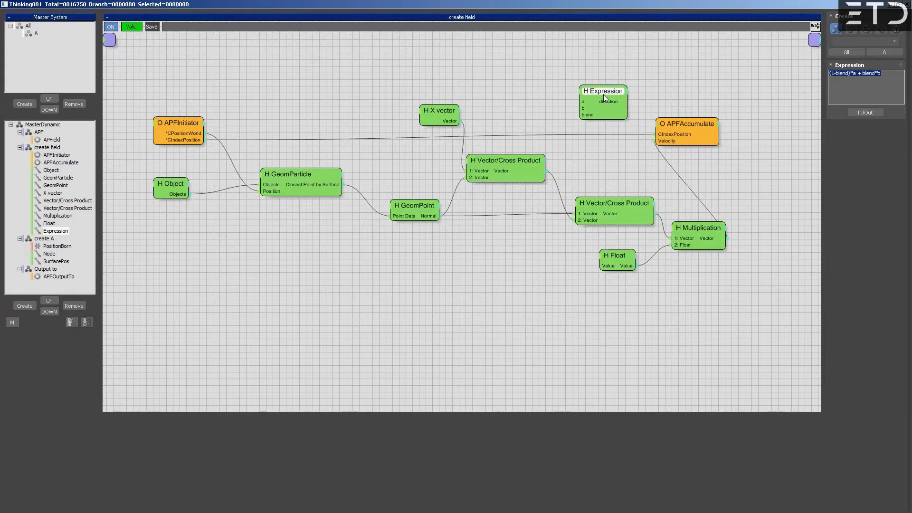
Step: Disconnect the second Vector/Cross Product from Multiplication, then wire it into the Expression's a input and X vector into b
mouse_move(608, 203)
mouse_down()
mouse_move(570, 206)
mouse_move(594, 206)
mouse_up()
click(682, 239)
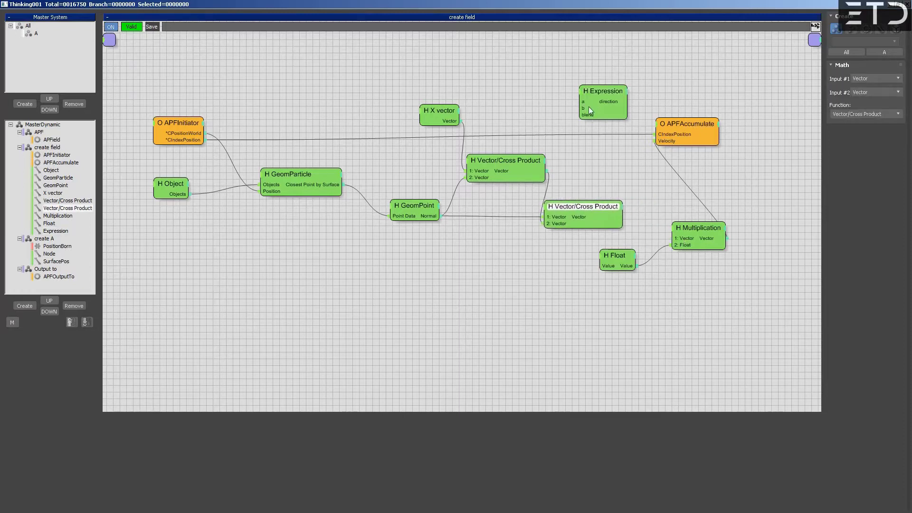
drag(582, 101, 413, 103)
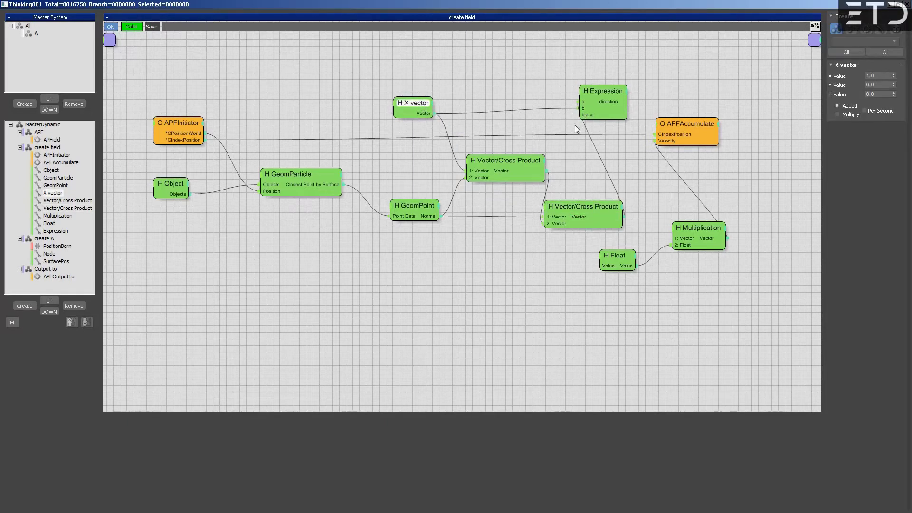
drag(587, 115, 586, 151)
Step: Add a ValueToValue helper and place it below the GeomParticle and GeomPoint nodes
right_click(283, 235)
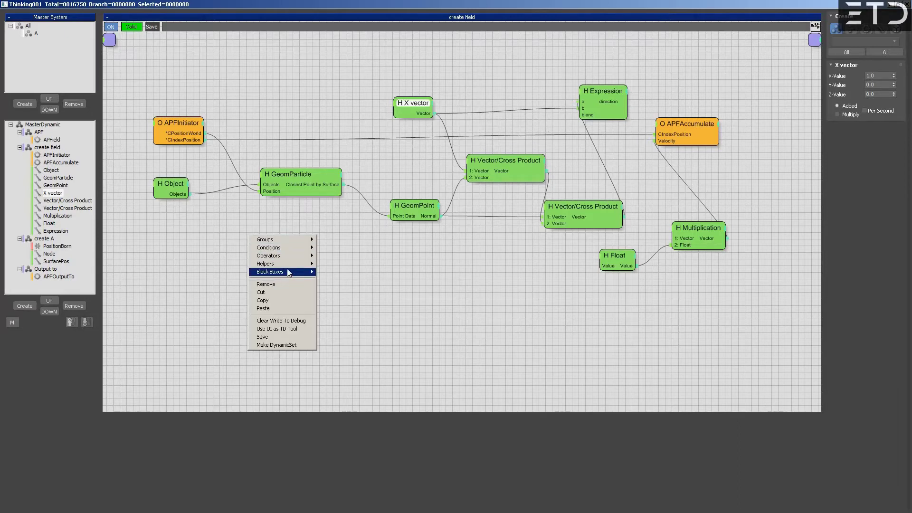
mouse_move(289, 264)
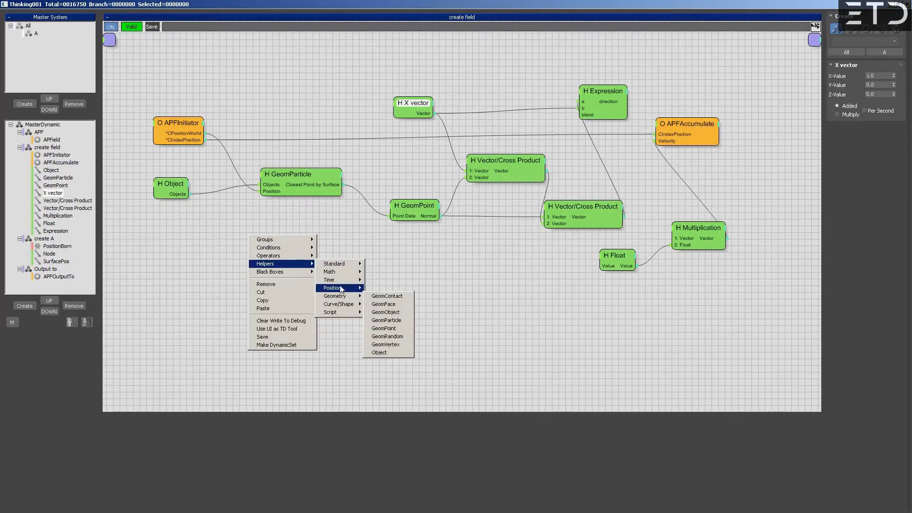
mouse_move(338, 273)
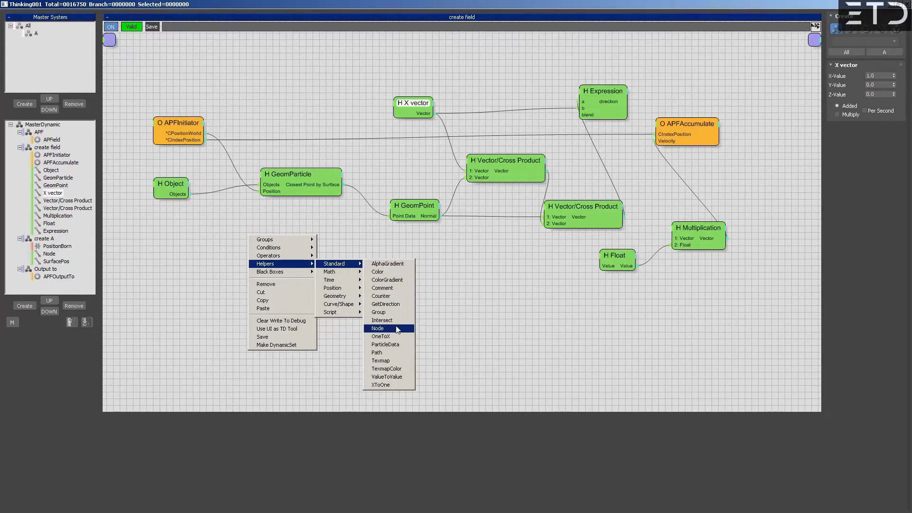
click(386, 380)
drag(299, 248, 344, 242)
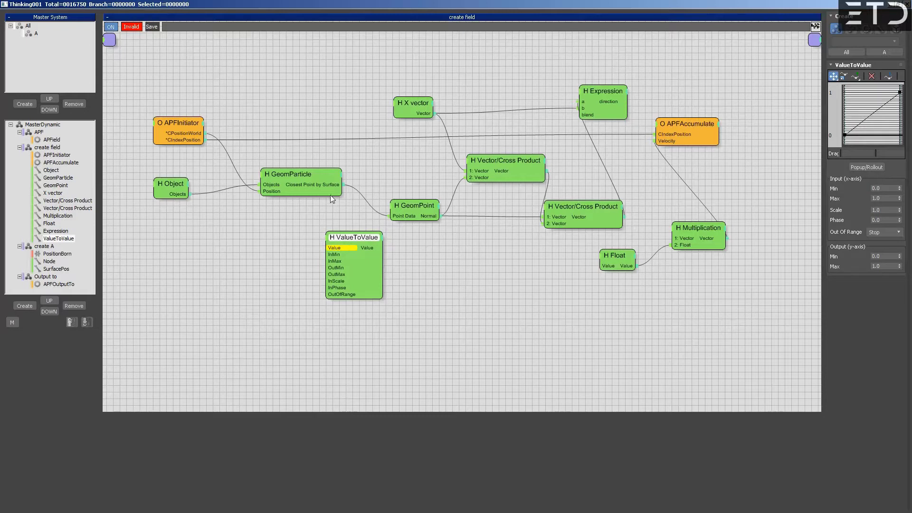
Step: Add the Closest Point Distance output to GeomParticle and wire it into the ValueToValue's Value input
drag(312, 176, 297, 179)
click(325, 183)
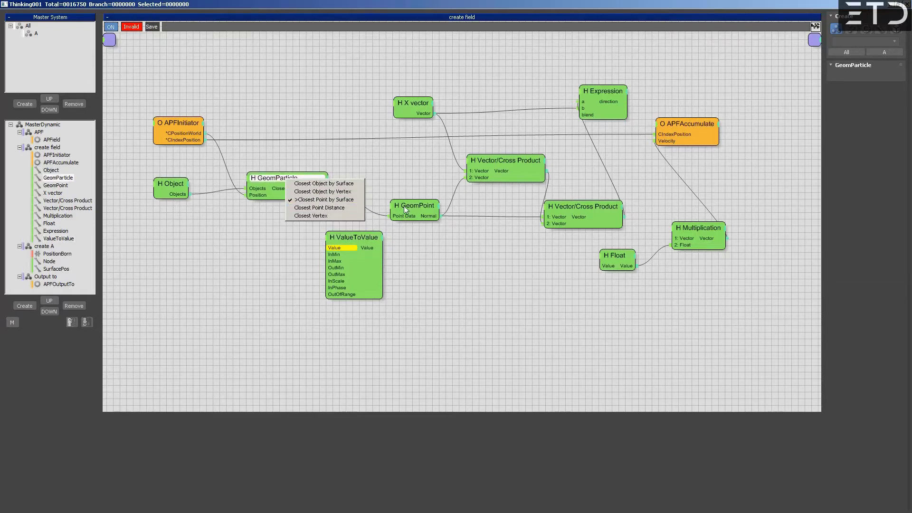
click(325, 208)
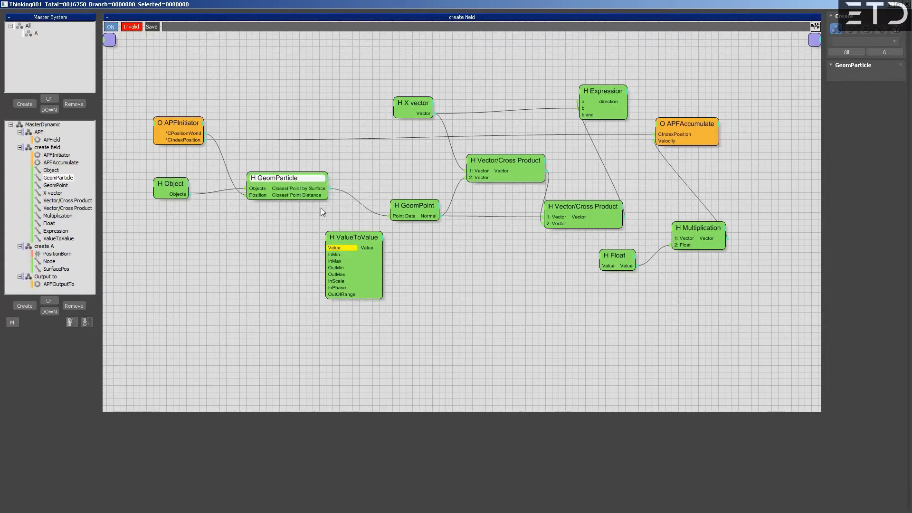
drag(327, 195, 348, 241)
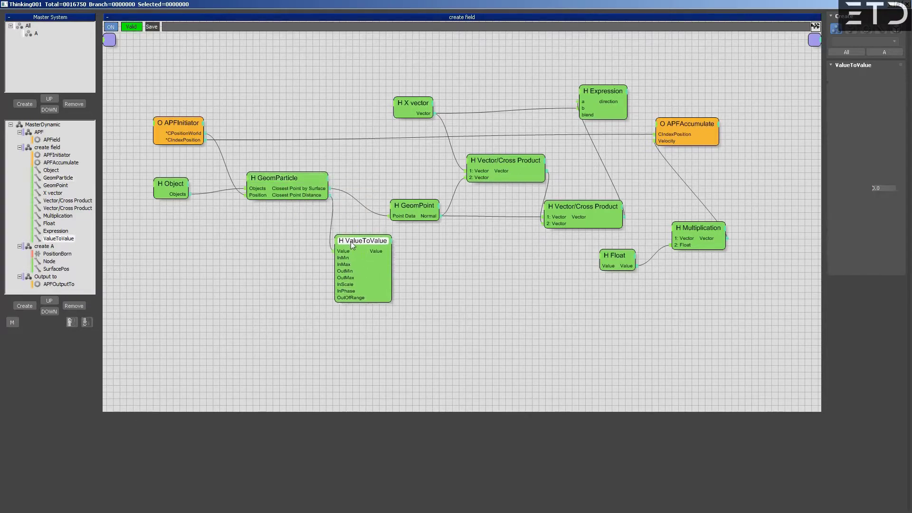
Step: Set the ValueToValue's input maximum to 15, wire its Value output into the Expression's blend input, and collapse the node
click(884, 198)
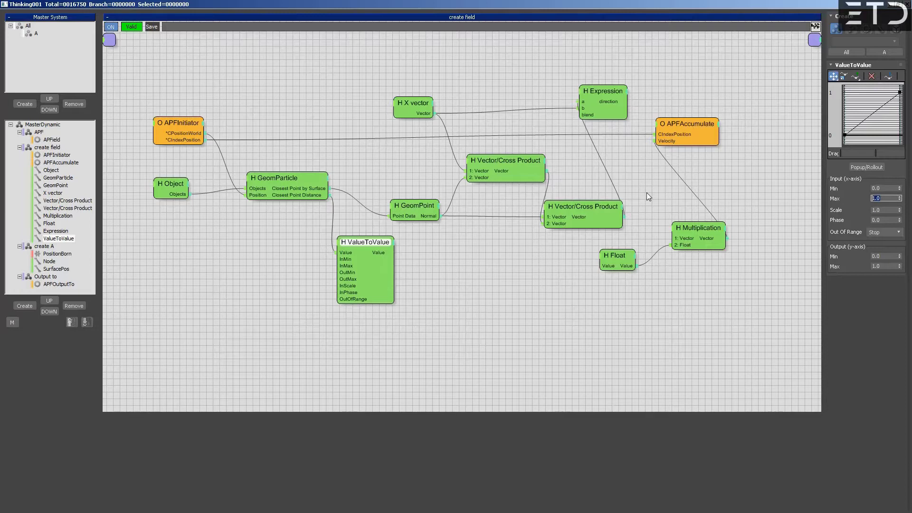
text(15)
key(Return)
drag(591, 118, 368, 244)
double_click(368, 244)
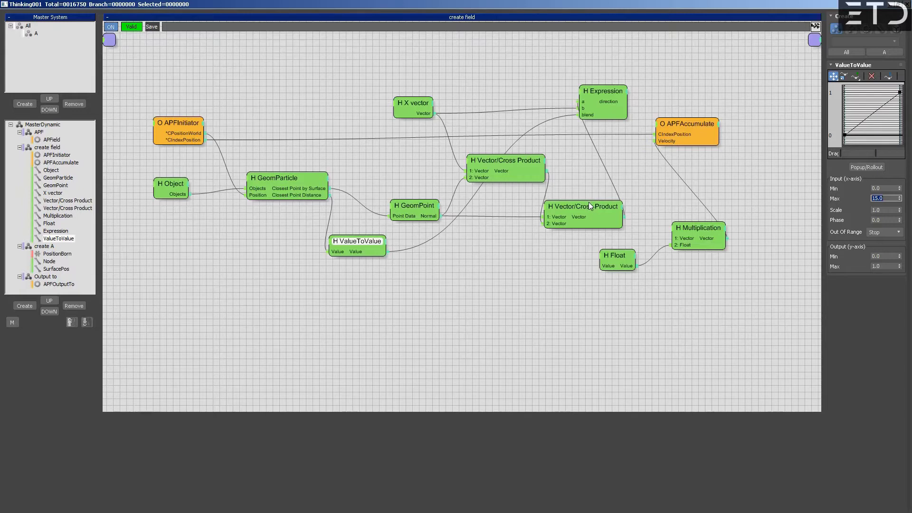
Step: Play the particle simulation from the first frame in the Top viewport, then return to the create field graph
click(891, 4)
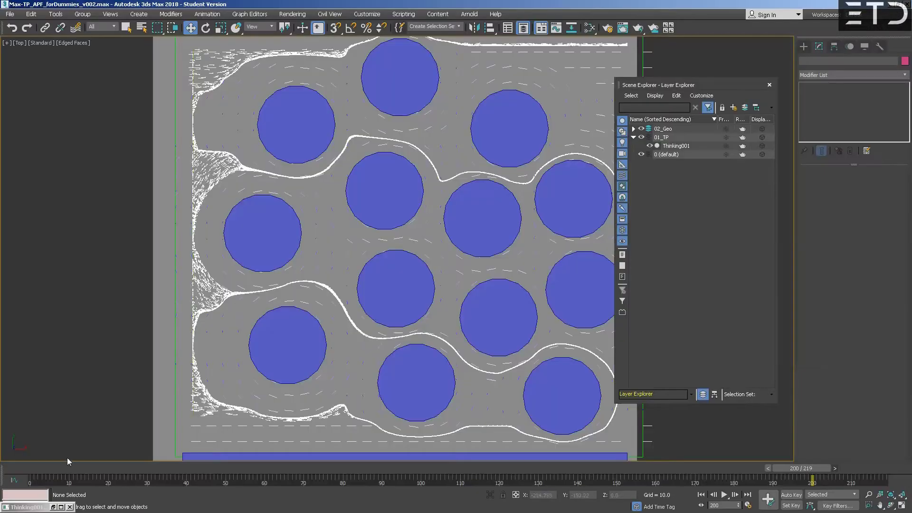
click(28, 467)
key(/)
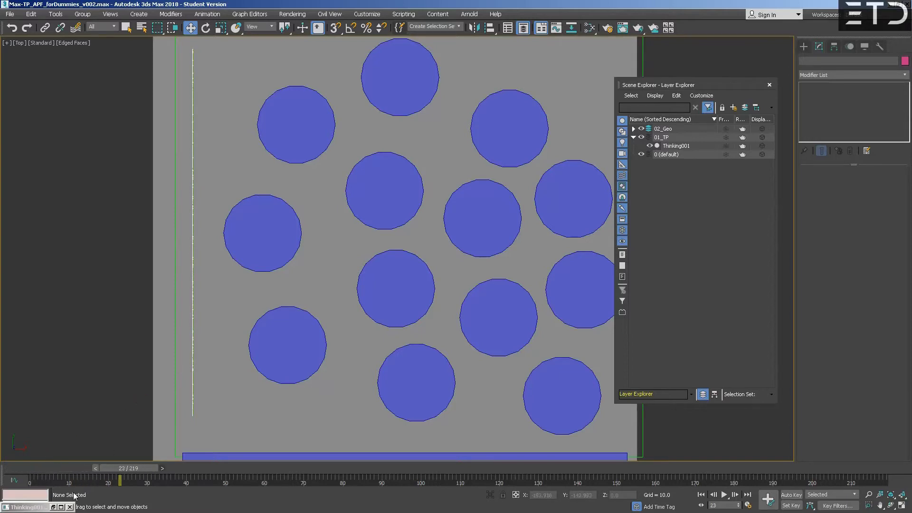
click(62, 503)
click(62, 504)
click(61, 506)
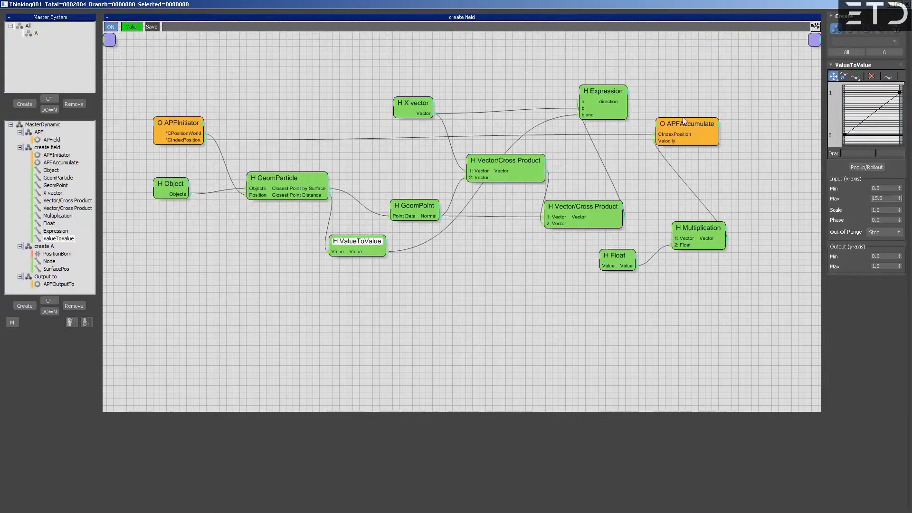
Step: Connect the Expression's direction output to the Multiplication's Vector input, then clear the graph window from the viewport
drag(602, 104, 596, 113)
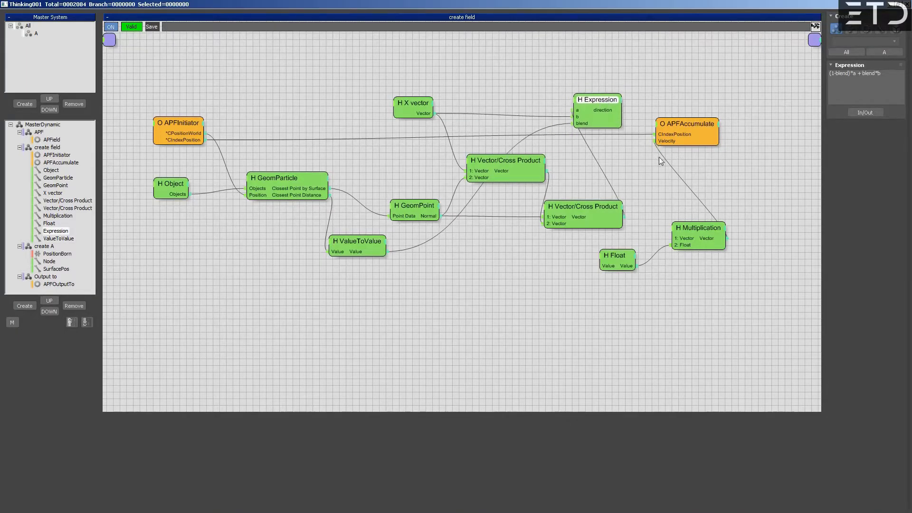
drag(679, 237, 601, 123)
click(891, 4)
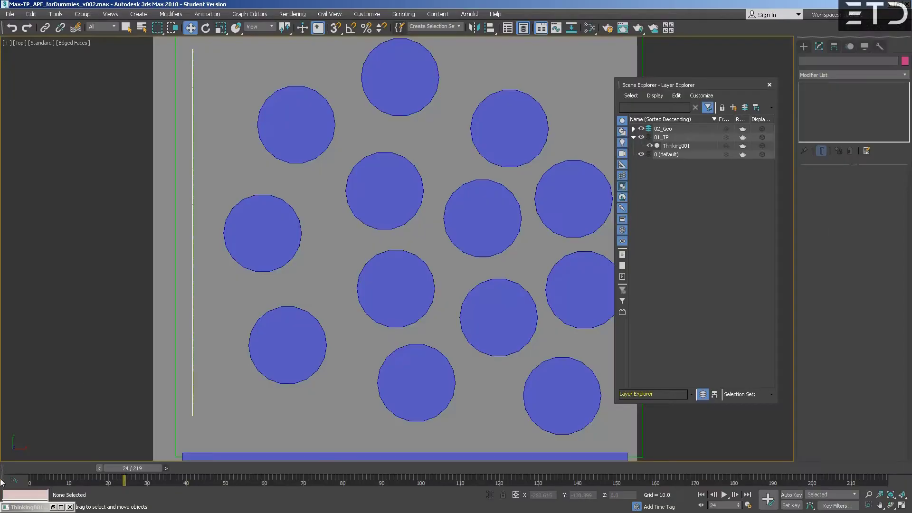
Step: Replay the simulation from the start to check how the blended direction drives particles around the cylinders
click(30, 469)
key(w)
key(slash)
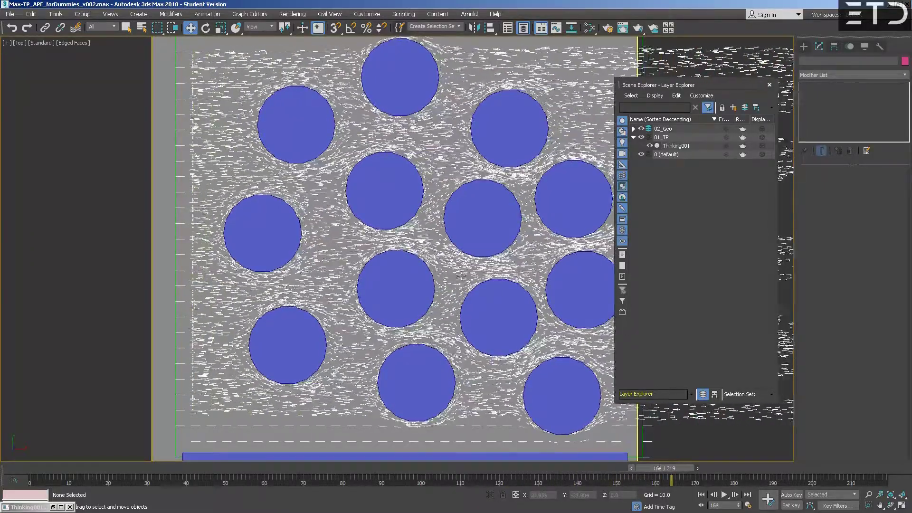
Step: Reopen the Thinking window with ValueToValue selected and shrink it so its curve sits beside the viewport
click(61, 506)
click(354, 243)
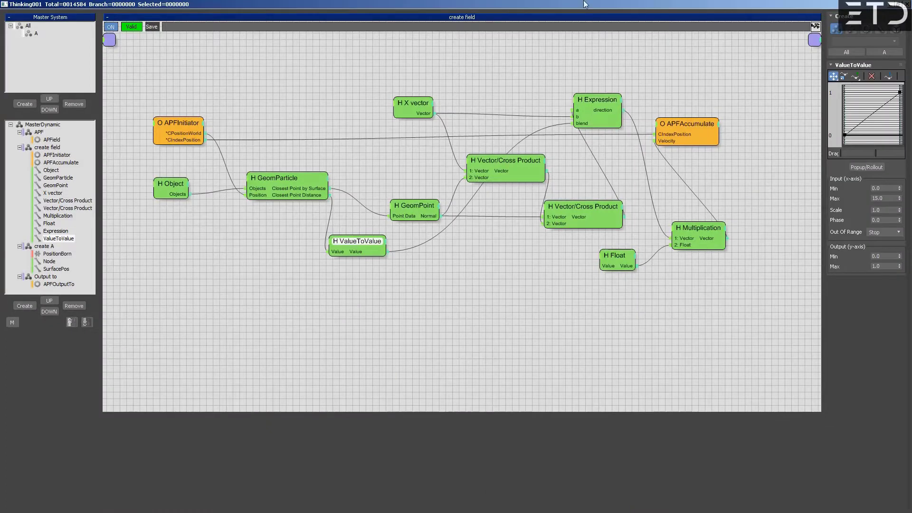
drag(182, 2, 190, 69)
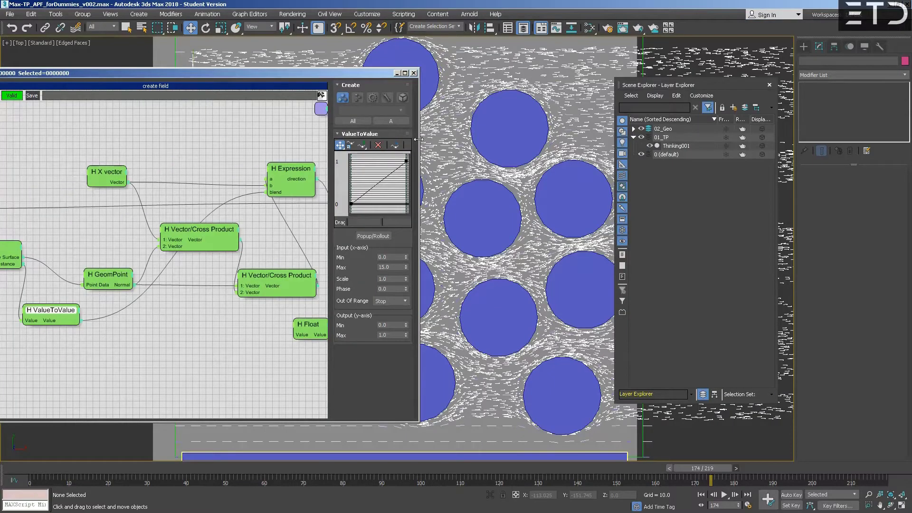
middle_drag(488, 180, 512, 169)
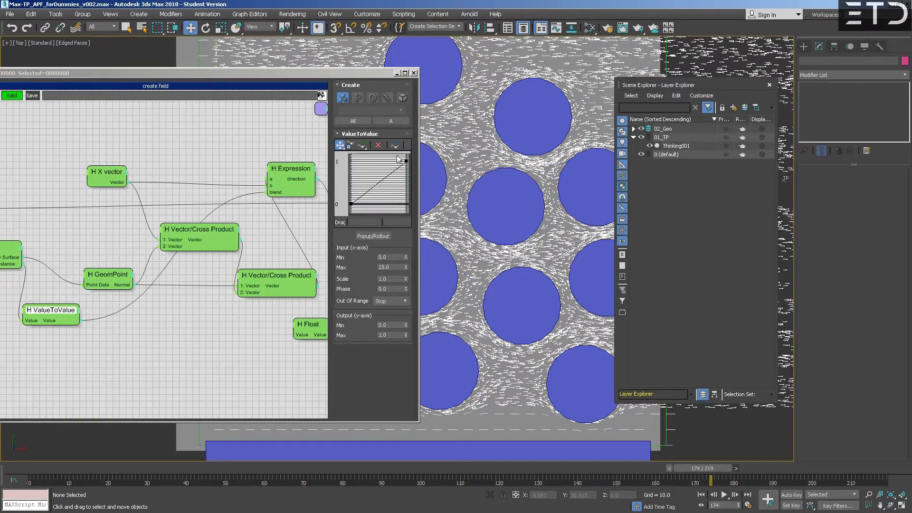
Step: Convert the ValueToValue curve's start point to Bezier, pull its handle out horizontally for an ease-in, and refresh the particles
right_click(351, 204)
click(374, 226)
drag(363, 204, 407, 203)
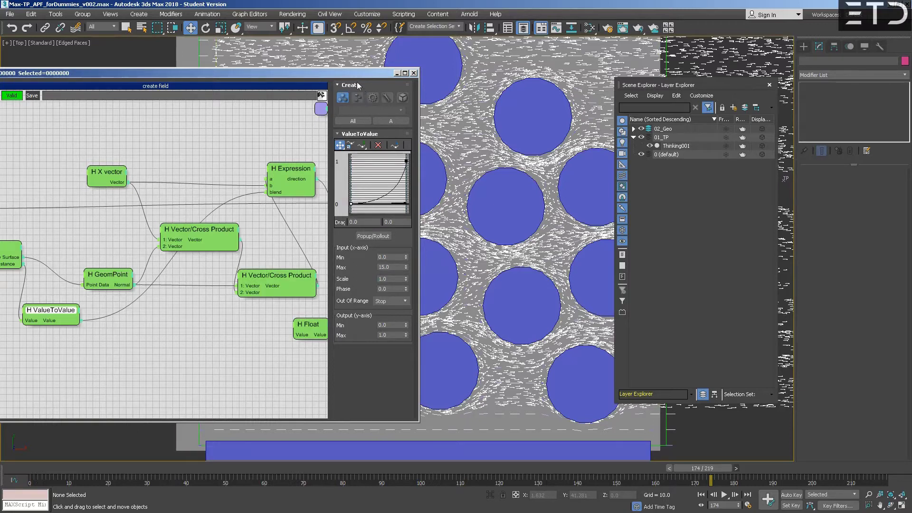
drag(353, 76, 79, 227)
key(comma)
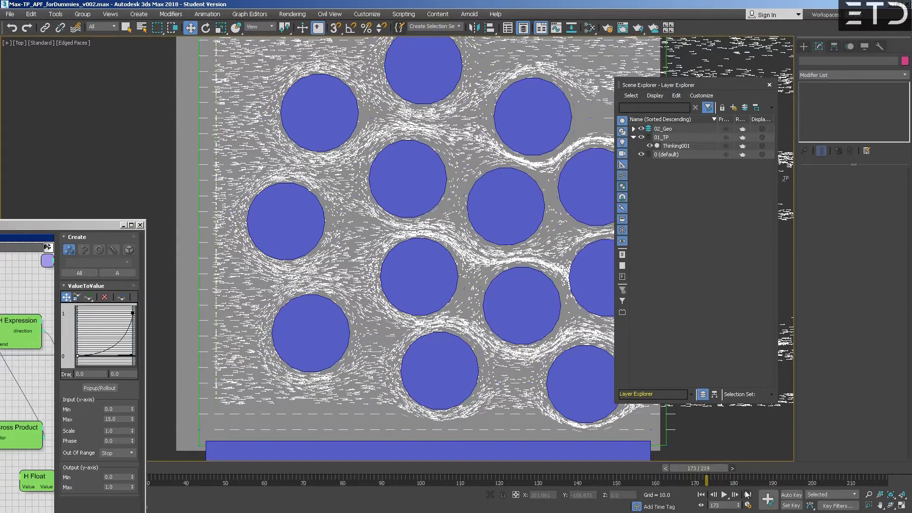
Step: Play the simulation from the first frame and inspect the flow around the cylinders in wireframe and shaded display
click(701, 494)
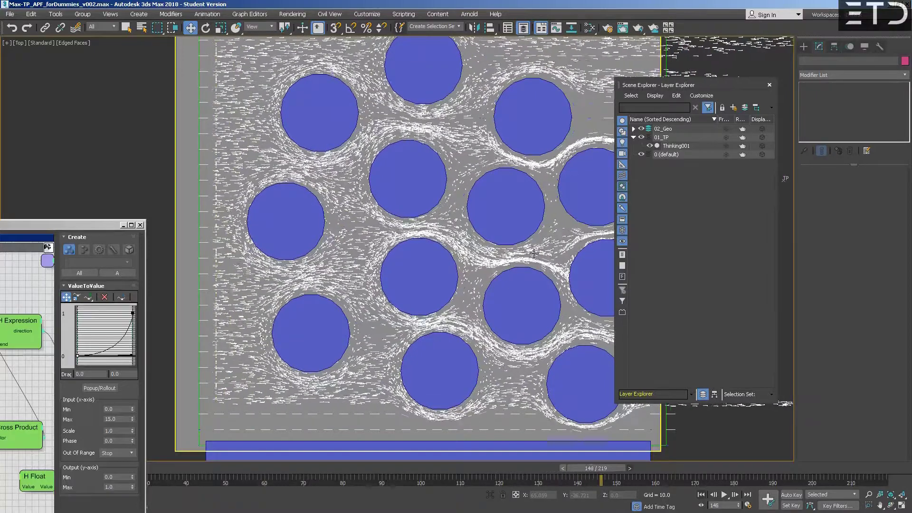
key(slash)
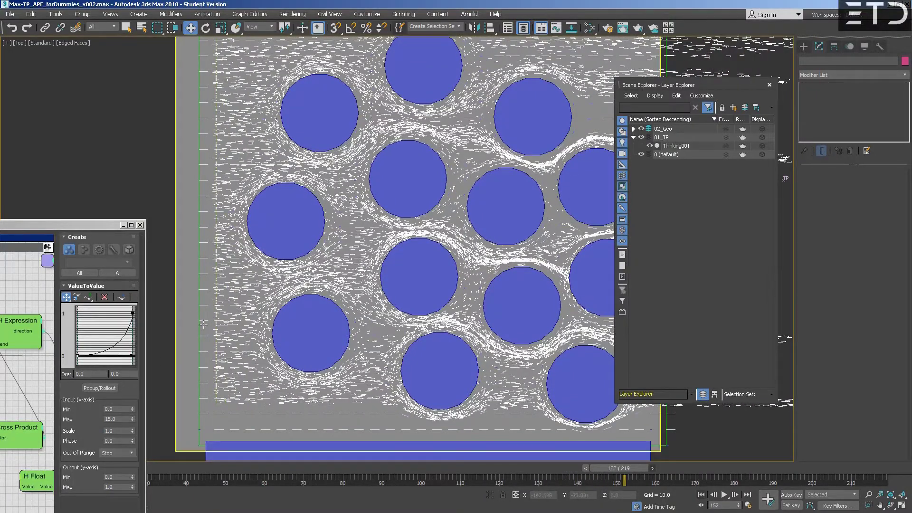
key(F3)
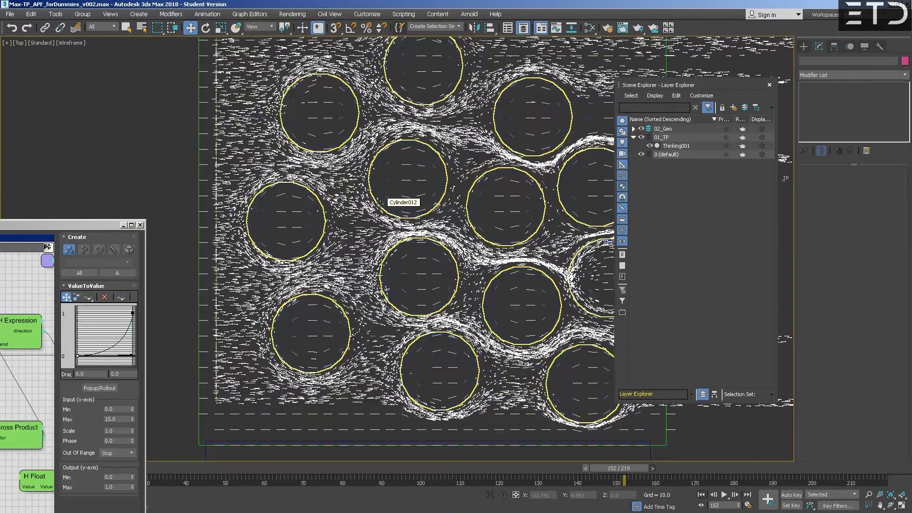
key(F3)
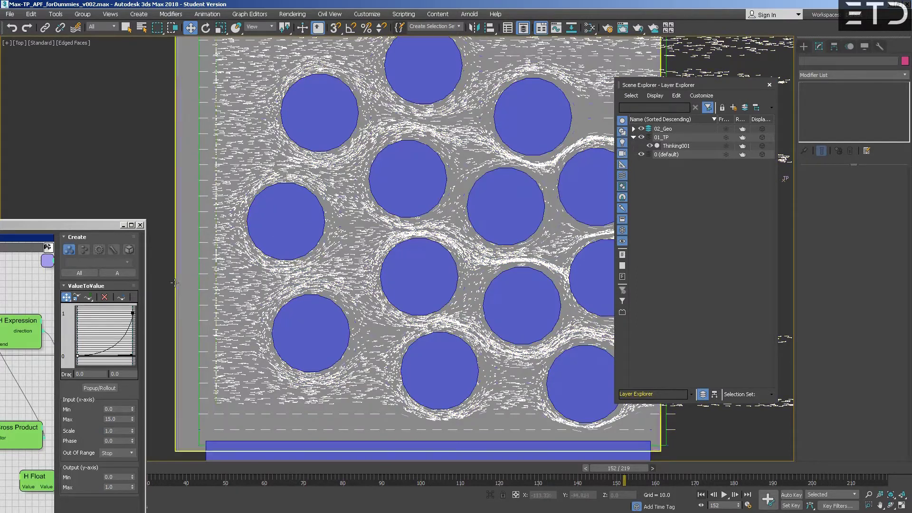
Step: Try raising the ValueToValue curve's start point to about 0.111 and about 0.278
drag(75, 355, 76, 350)
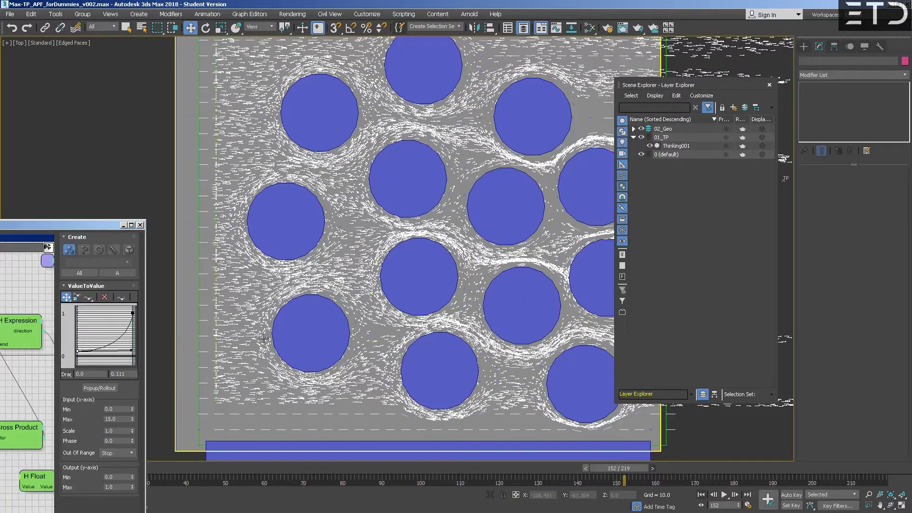
key(comma)
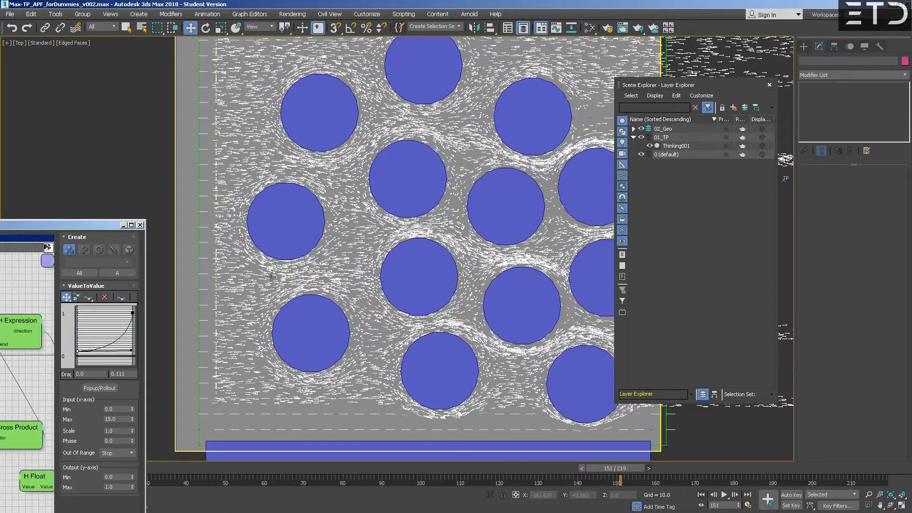
drag(77, 351, 76, 343)
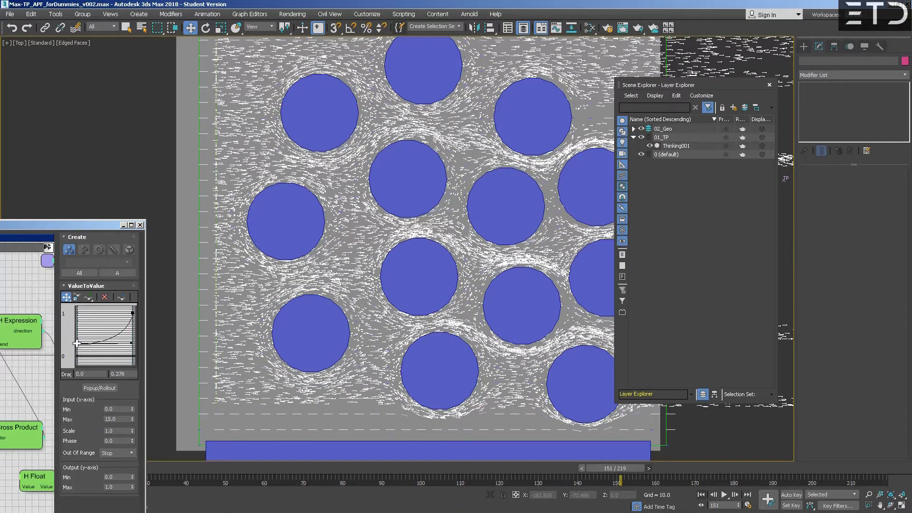
Step: Pull the ValueToValue curve's end-point handle straight down to 1.0, 0.0 and refresh the particles
drag(132, 326, 127, 317)
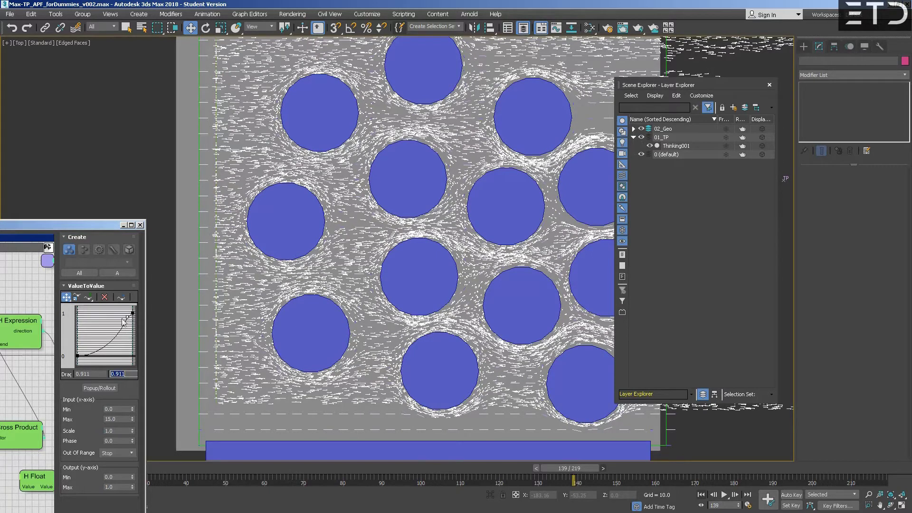
click(77, 356)
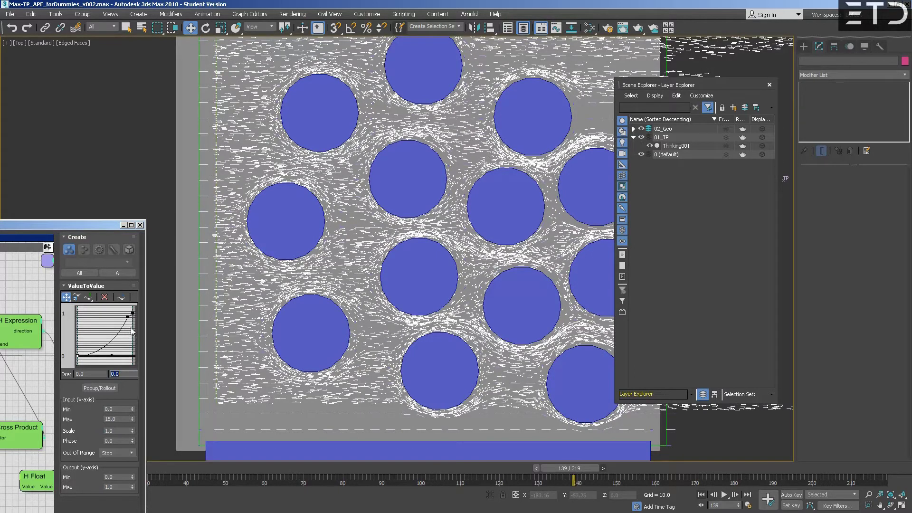
drag(133, 313, 140, 325)
middle_click(412, 296)
key(comma)
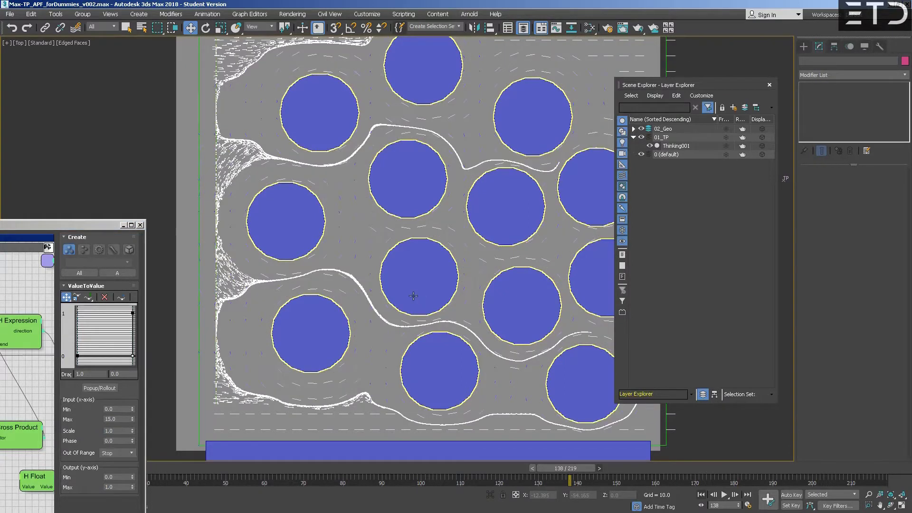
Step: Try raising the curve's end-point handle to about 0.844 and refresh the particles
drag(132, 355, 133, 324)
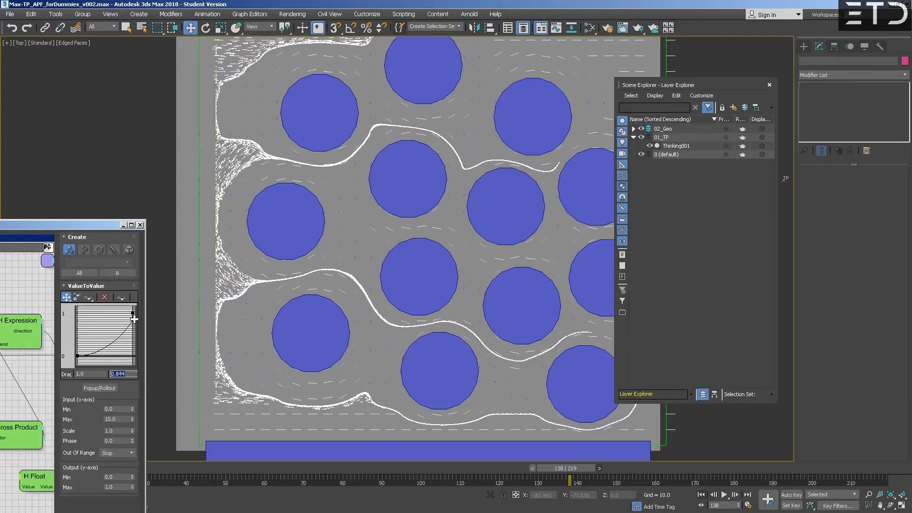
click(343, 283)
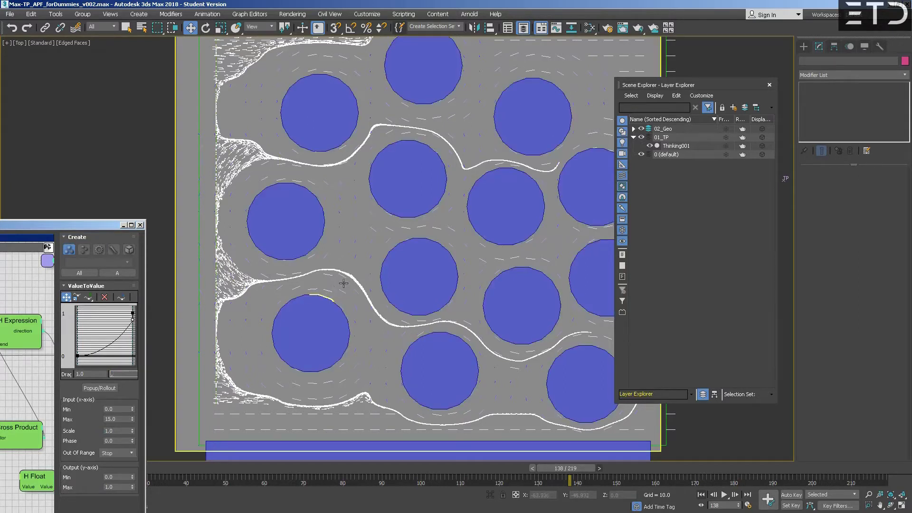
key(comma)
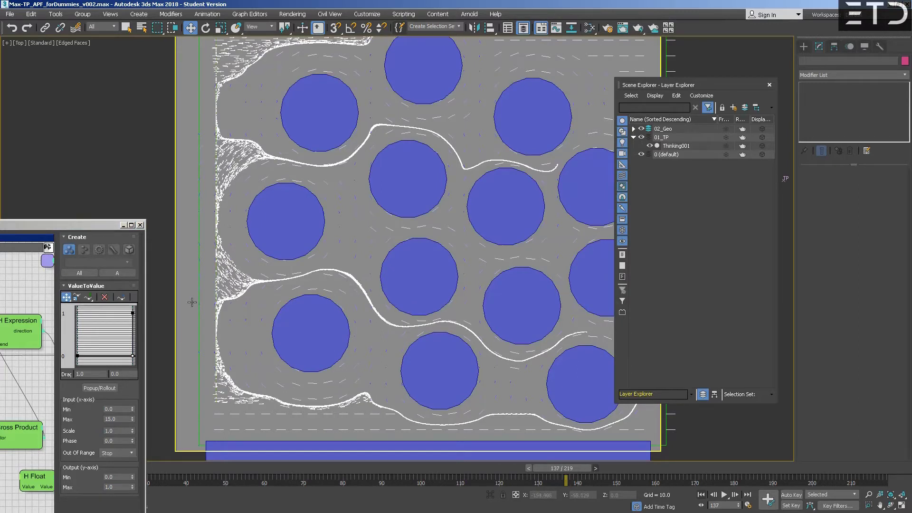
Step: Raise the curve's end-point handle to about 0.811, then lower it to 0.633, refreshing the particles after each change
drag(132, 356, 135, 325)
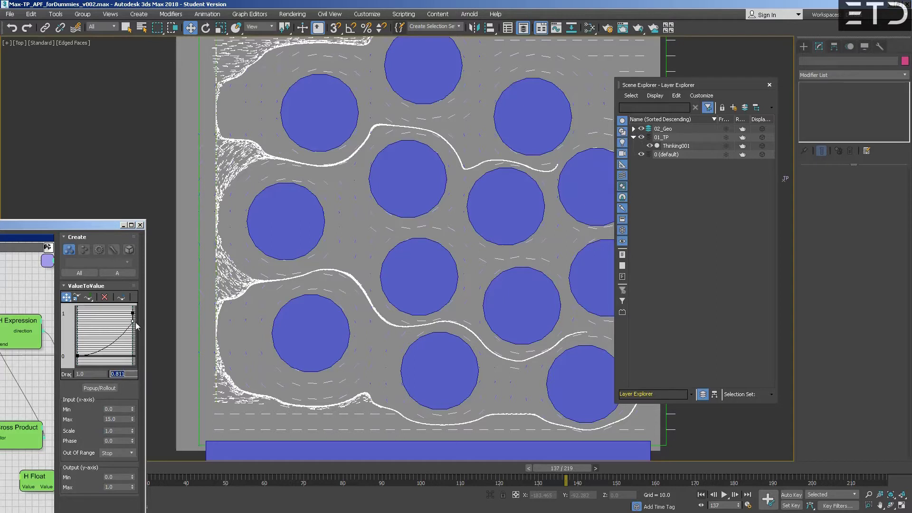
click(128, 340)
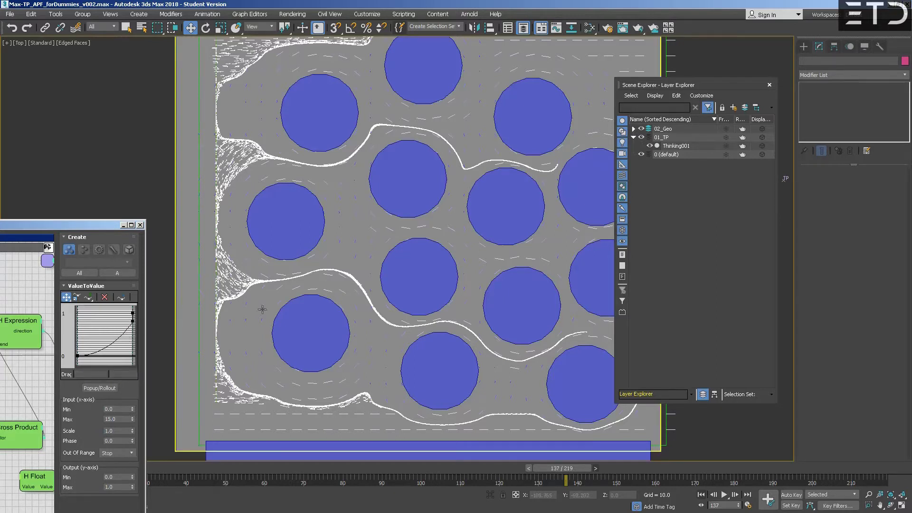
key(comma)
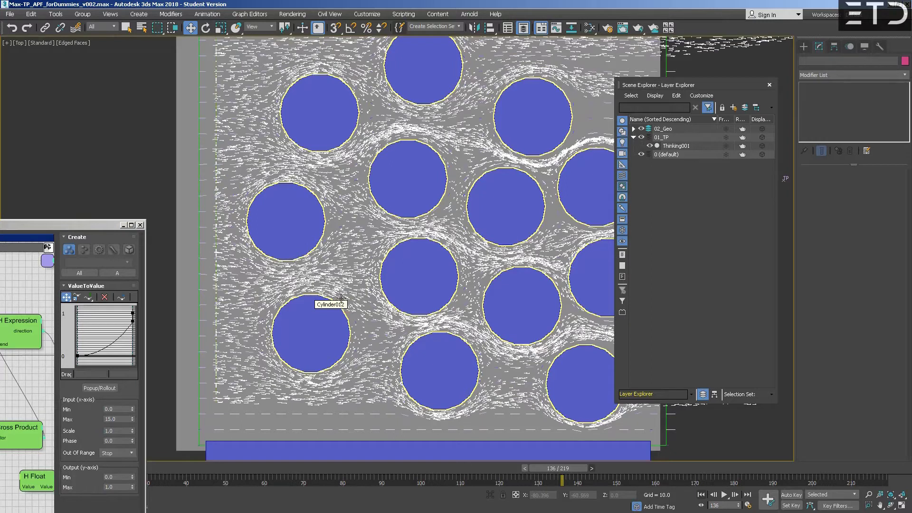
drag(132, 319, 134, 326)
key(comma)
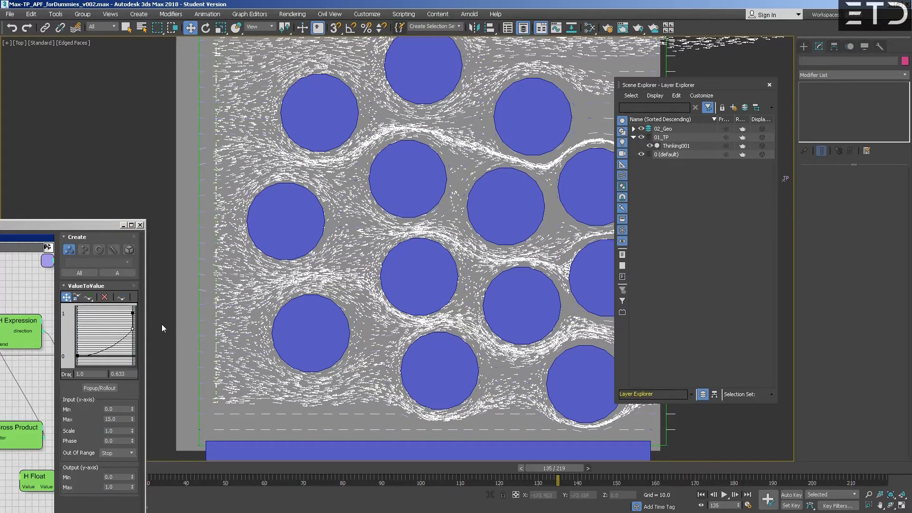
Step: Step forward through the frames to about frame 172 to examine how the particles flow between the cylinders
key(period)
key(period)
key(period)
key(period)
key(period)
key(period)
key(period)
key(period)
key(period)
key(period)
key(period)
key(period)
key(period)
key(period)
key(period)
key(period)
key(period)
key(period)
key(period)
key(period)
key(period)
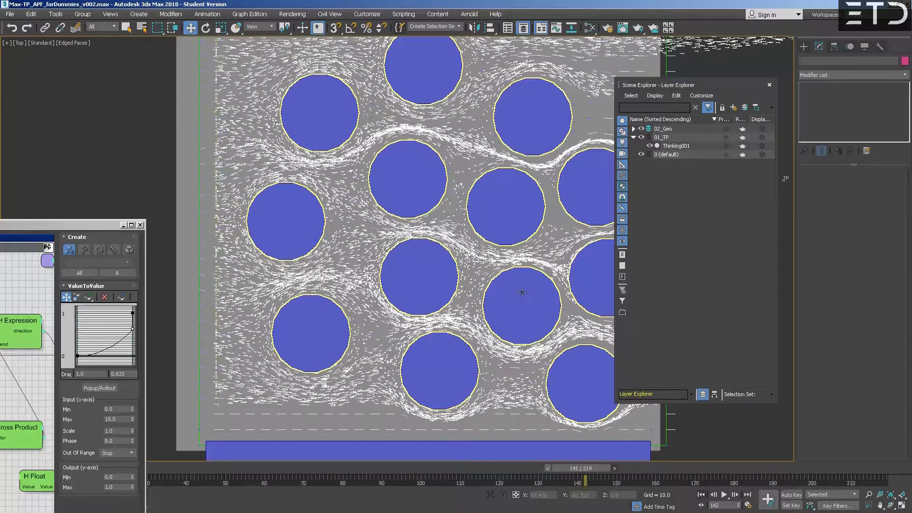
key(period)
key(period)
key(period)
key(period)
key(period)
key(period)
key(period)
key(period)
key(period)
key(period)
key(period)
key(period)
key(period)
key(period)
key(period)
key(period)
key(period)
key(period)
key(period)
key(period)
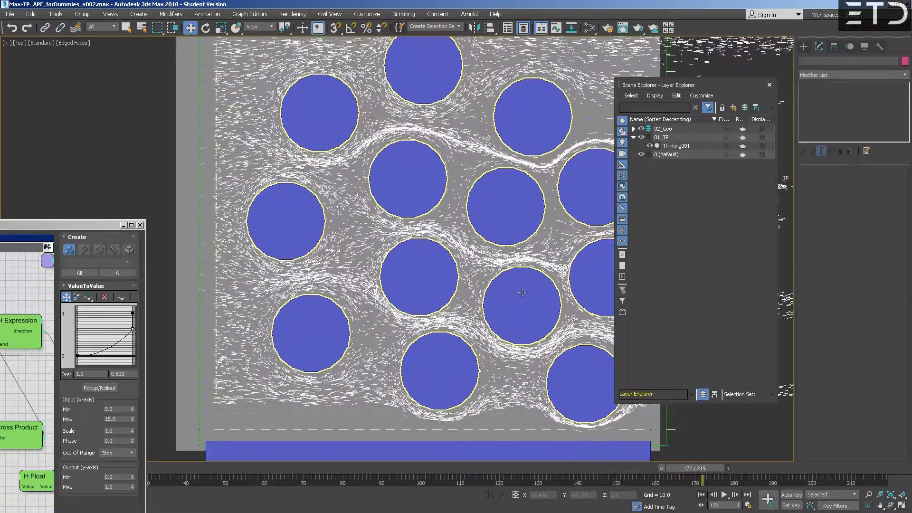
Step: Try lowering the ValueToValue curve's end-point handle to 0.5 and refresh the particles
key(period)
key(period)
key(period)
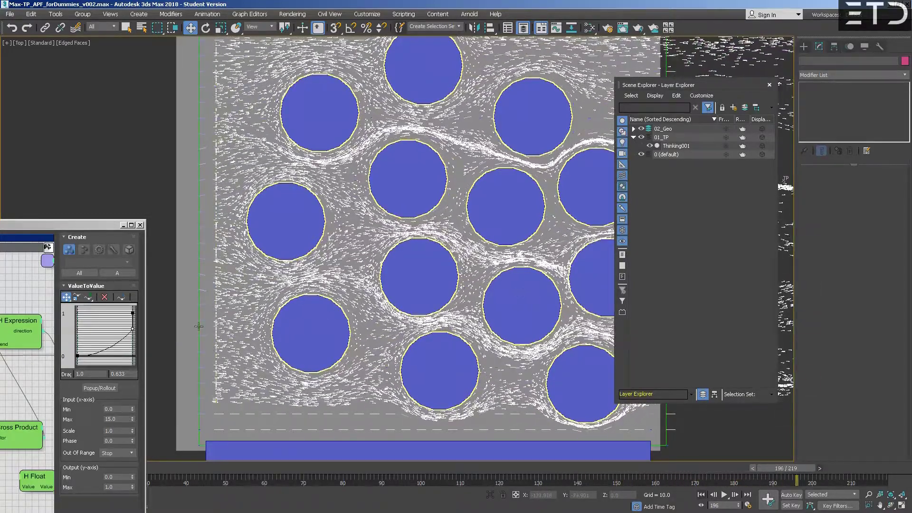
drag(134, 328, 132, 334)
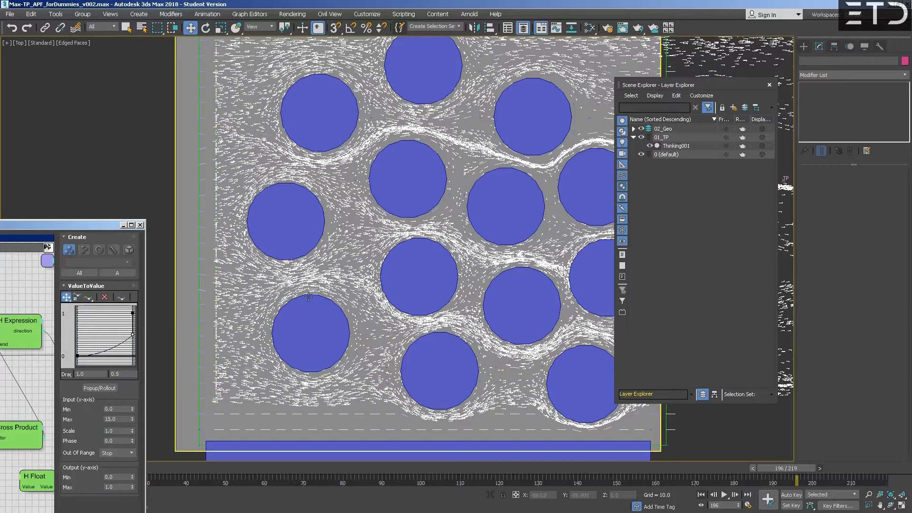
key(comma)
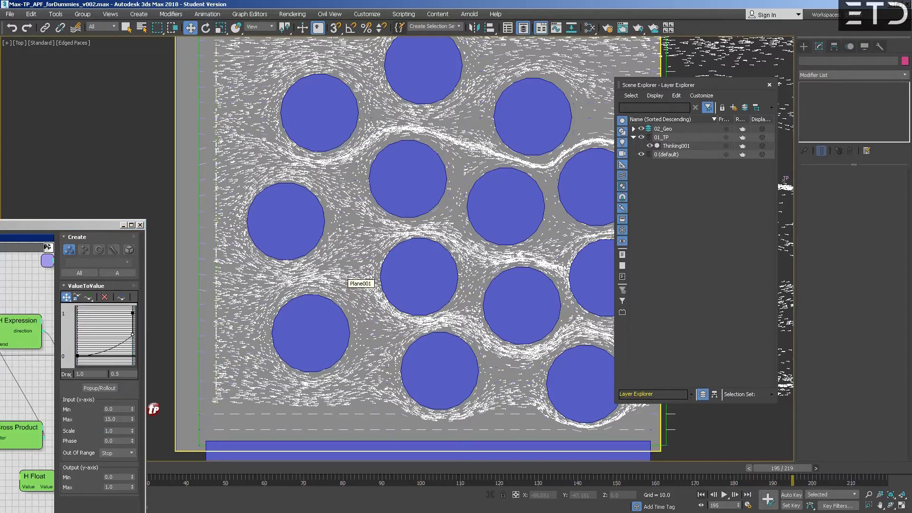
Step: Run through the frames to the last one and again from the start to about frame 118, examining the particle flow around the cylinders
key(period)
key(period)
key(period)
key(period)
key(period)
key(period)
key(period)
key(period)
key(period)
key(period)
key(period)
key(period)
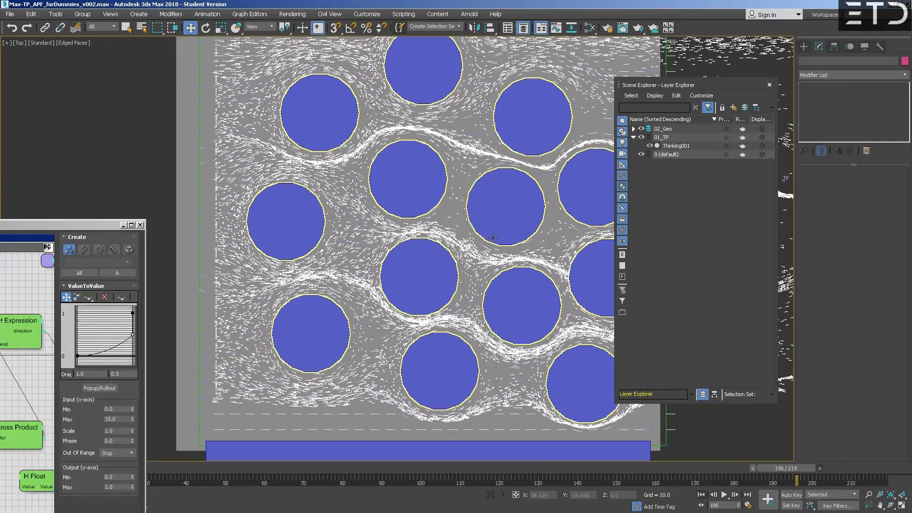
key(period)
key(period)
key(period)
key(period)
key(period)
key(period)
key(period)
key(period)
key(period)
key(period)
key(period)
key(period)
key(period)
key(period)
key(period)
key(period)
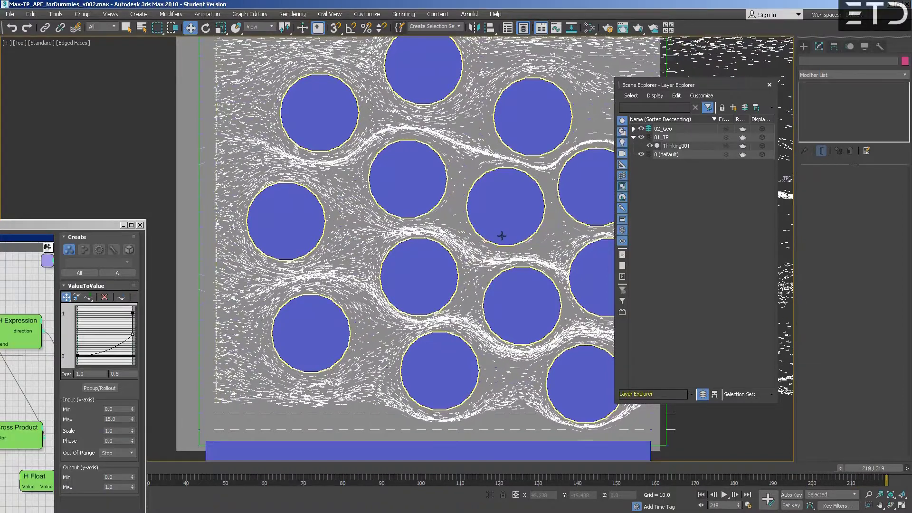
key(period)
key(period)
key(period)
key(period)
key(period)
key(period)
key(period)
key(period)
key(period)
key(period)
key(period)
key(period)
key(period)
key(period)
key(period)
key(period)
key(period)
key(period)
key(period)
key(period)
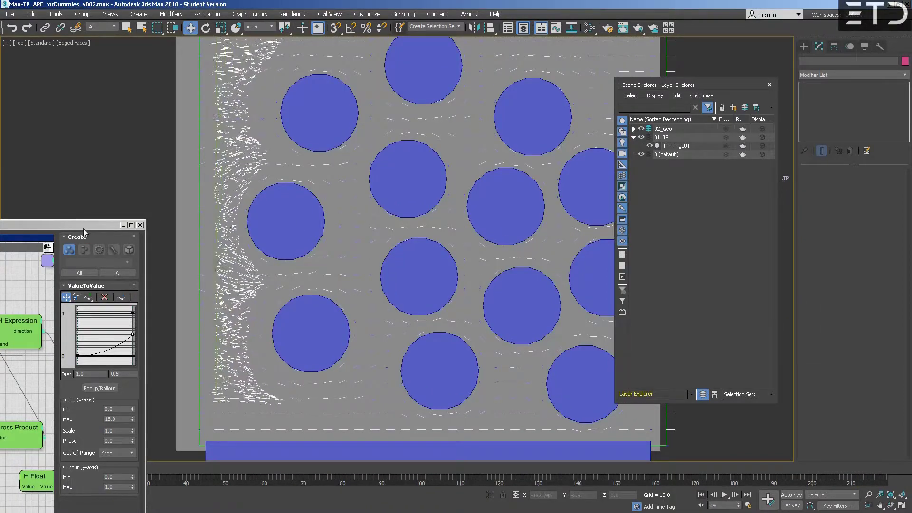
key(period)
key(period)
key(period)
key(period)
key(period)
key(period)
key(period)
key(period)
key(period)
key(period)
key(period)
key(period)
key(period)
key(period)
key(period)
key(period)
key(period)
key(period)
key(period)
key(period)
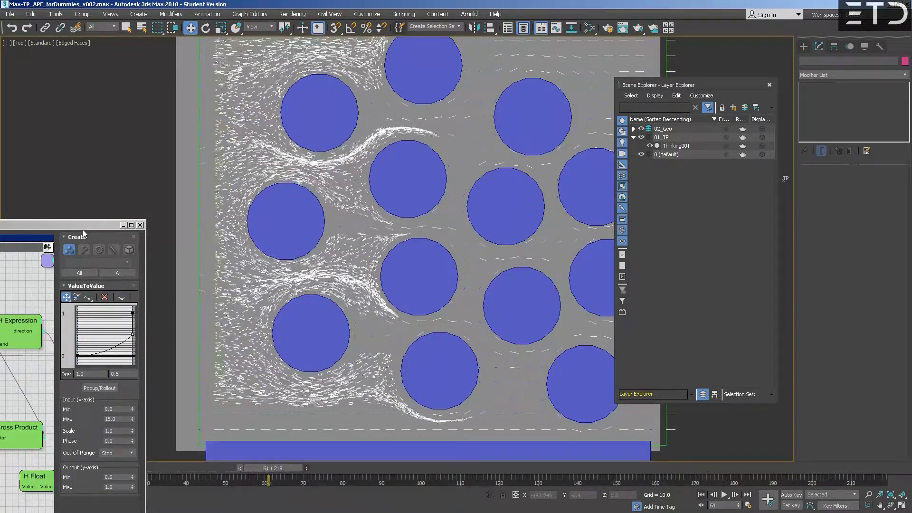
key(period)
key(period)
key(period)
key(period)
key(period)
key(period)
key(period)
key(period)
key(period)
key(period)
key(period)
key(period)
key(period)
key(period)
key(period)
key(period)
key(period)
key(period)
key(period)
key(period)
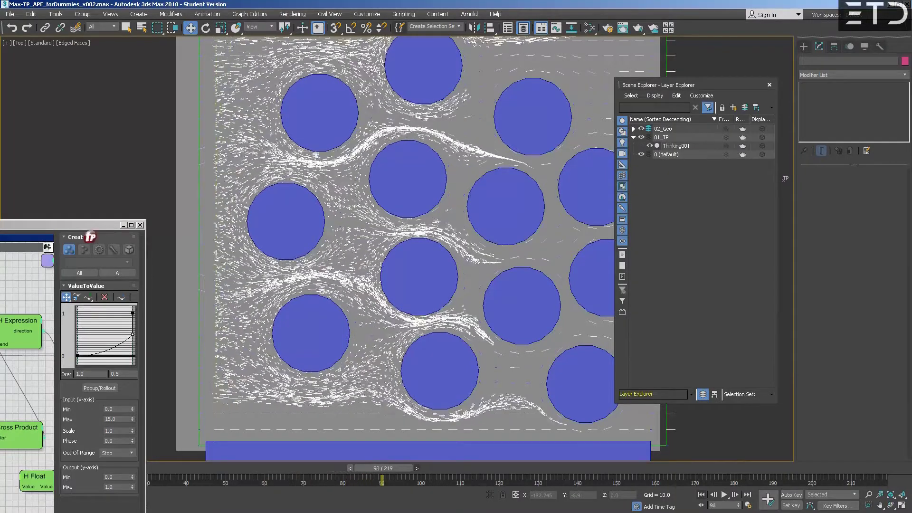
key(period)
key(period)
key(period)
key(period)
key(period)
key(period)
key(period)
key(period)
key(period)
Step: Set the APField's cells per dimension to 25 and rerun the simulation from the first frame
drag(81, 226, 509, 140)
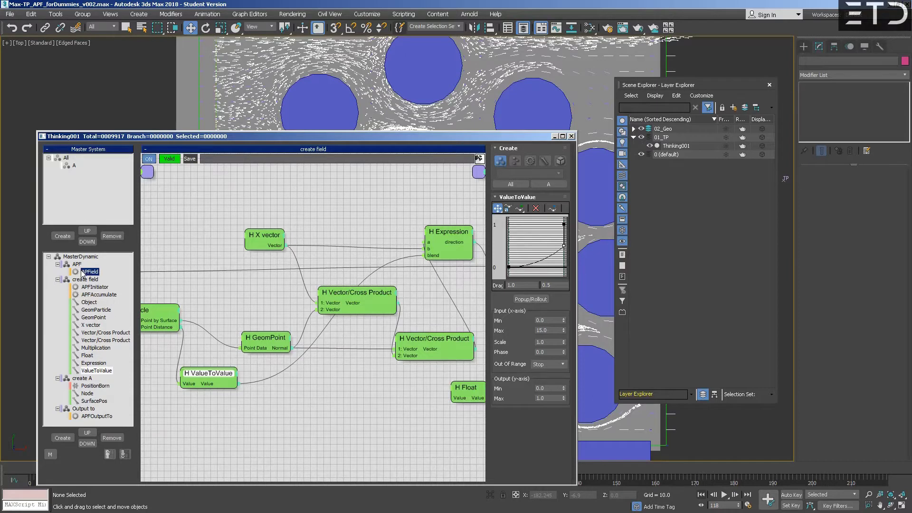
click(83, 272)
drag(226, 197, 247, 199)
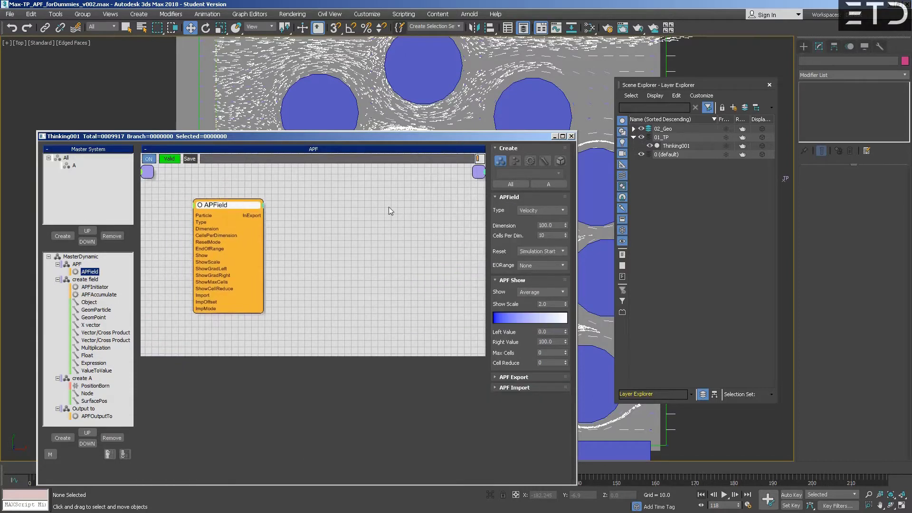
double_click(543, 235)
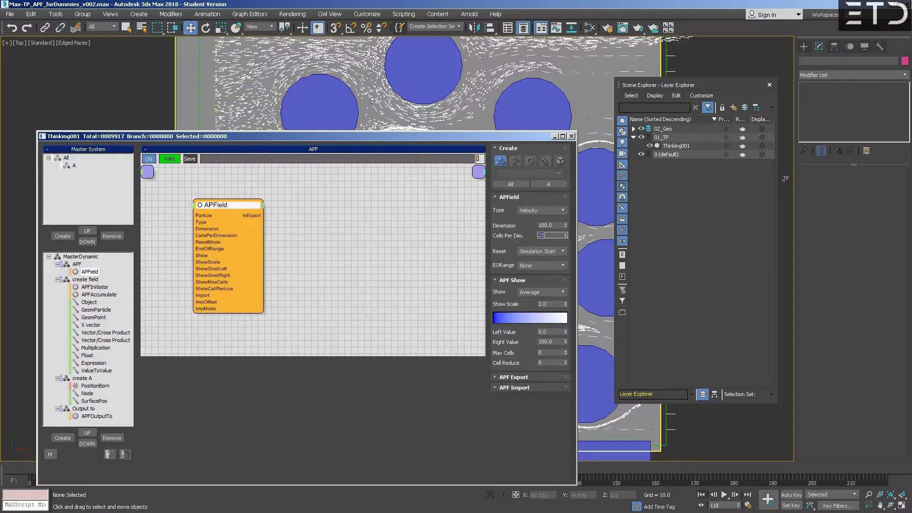
drag(531, 138, 191, 216)
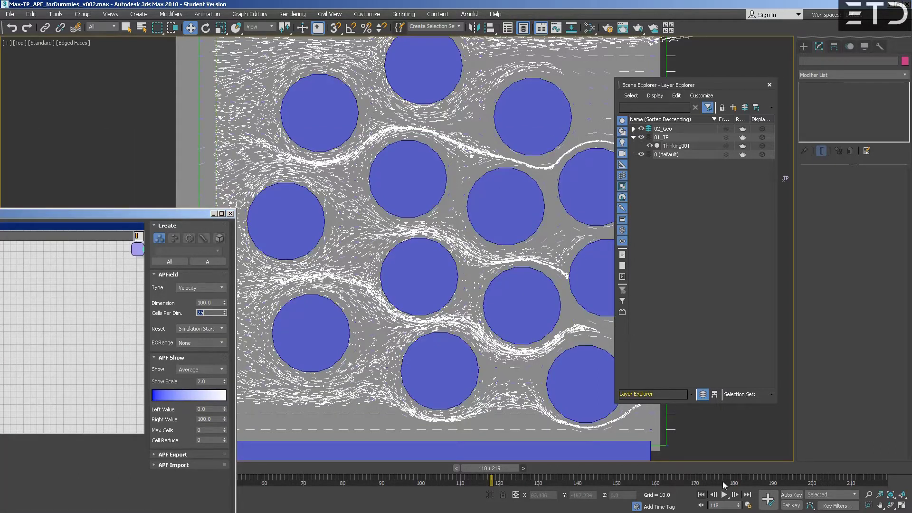
click(701, 494)
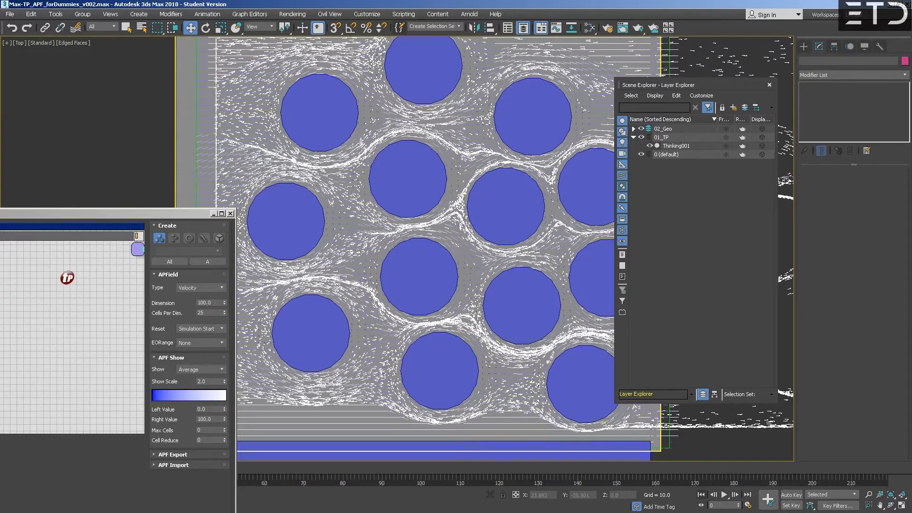
Step: Return to the first frame and set the APField's Reset option to None
drag(104, 215, 543, 79)
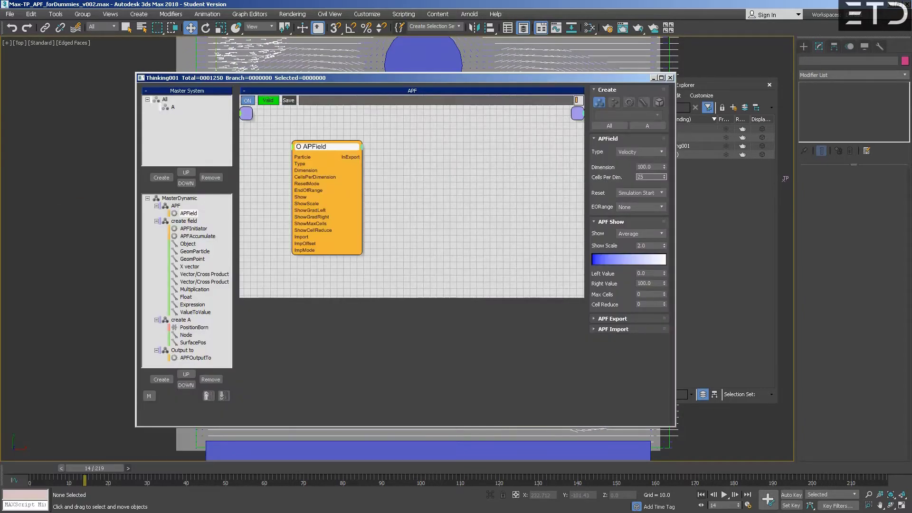
click(701, 495)
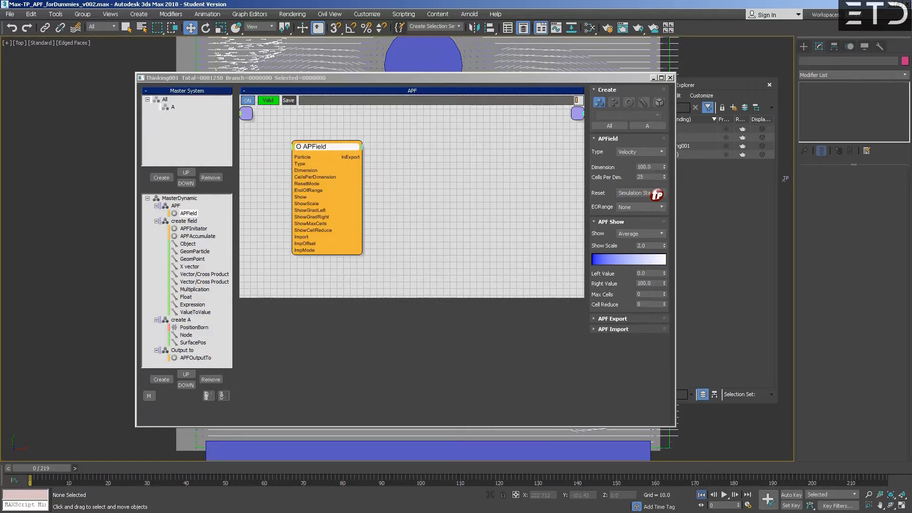
click(649, 192)
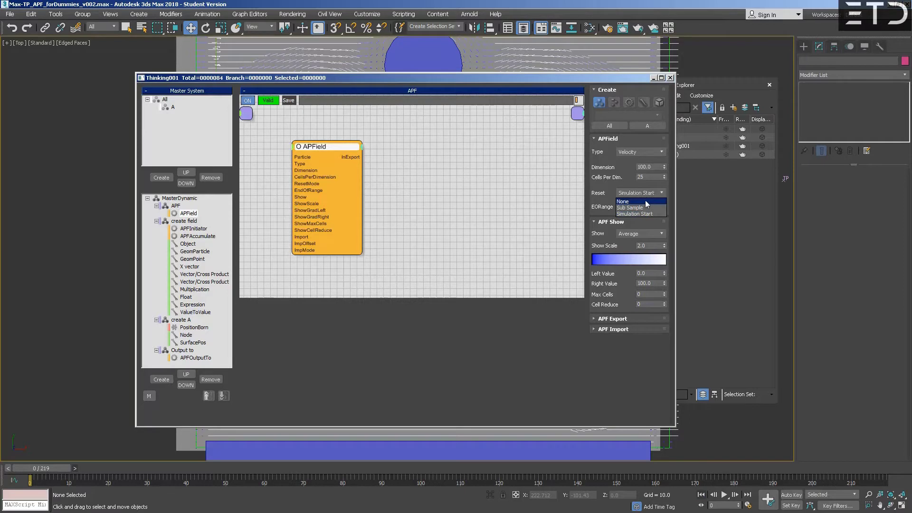
click(642, 201)
Step: Convert both ValueToValue curve points to Corner for a straight ramp, and set the input minimum to 1.0
click(185, 296)
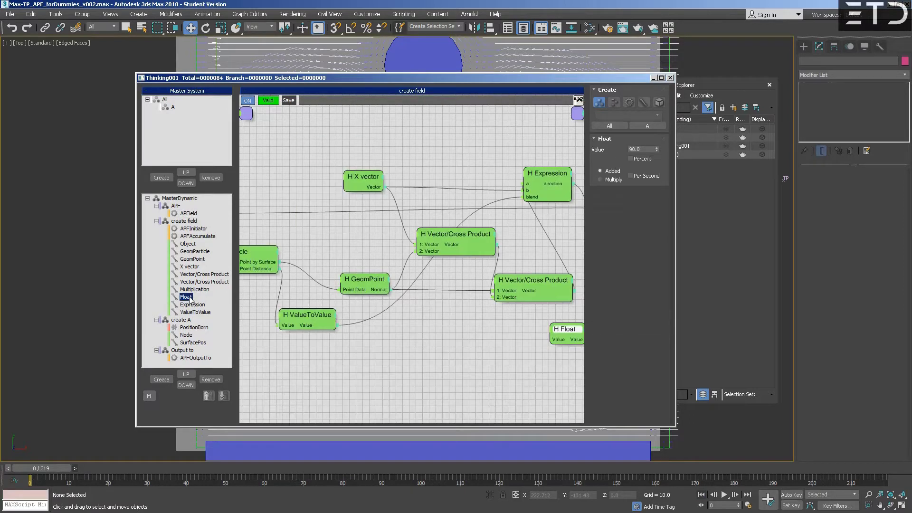
click(322, 316)
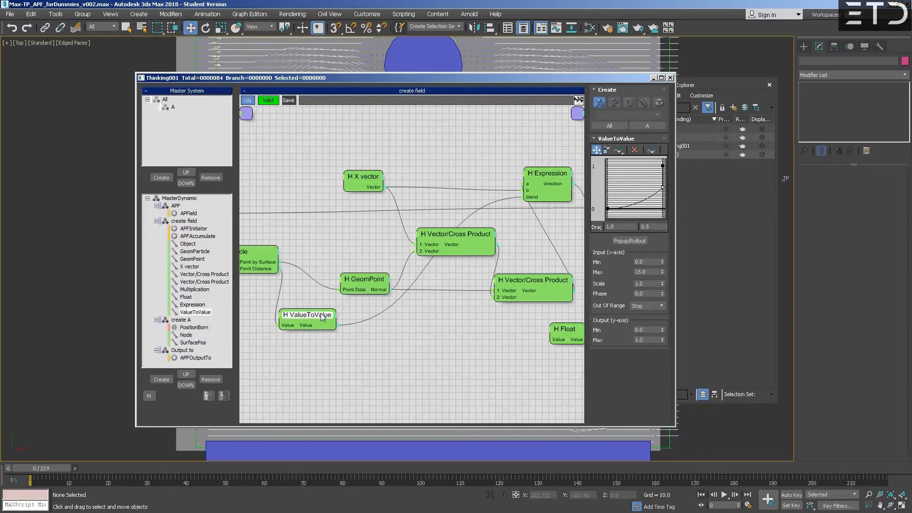
click(635, 150)
right_click(661, 165)
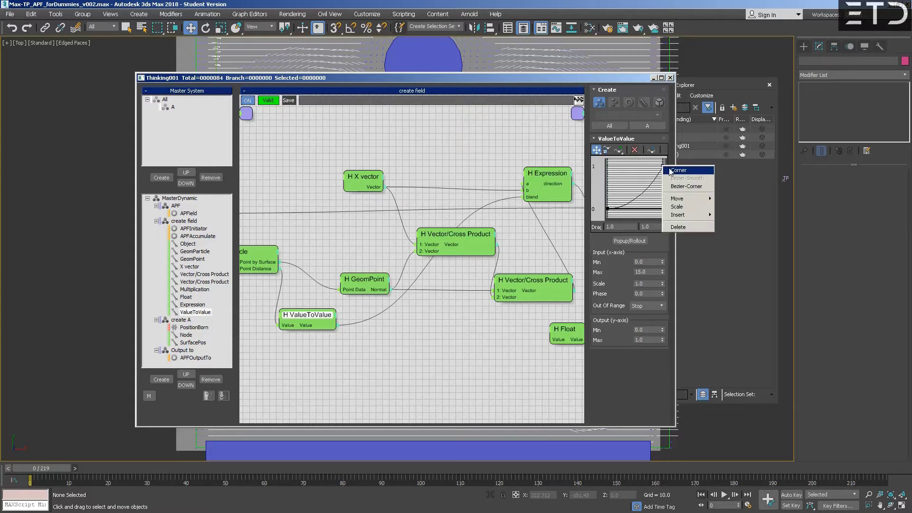
click(671, 171)
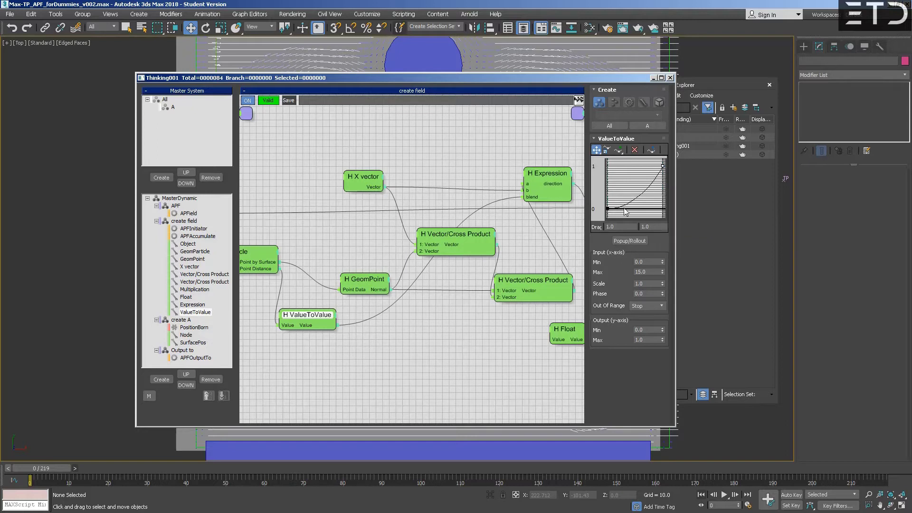
right_click(608, 208)
click(617, 214)
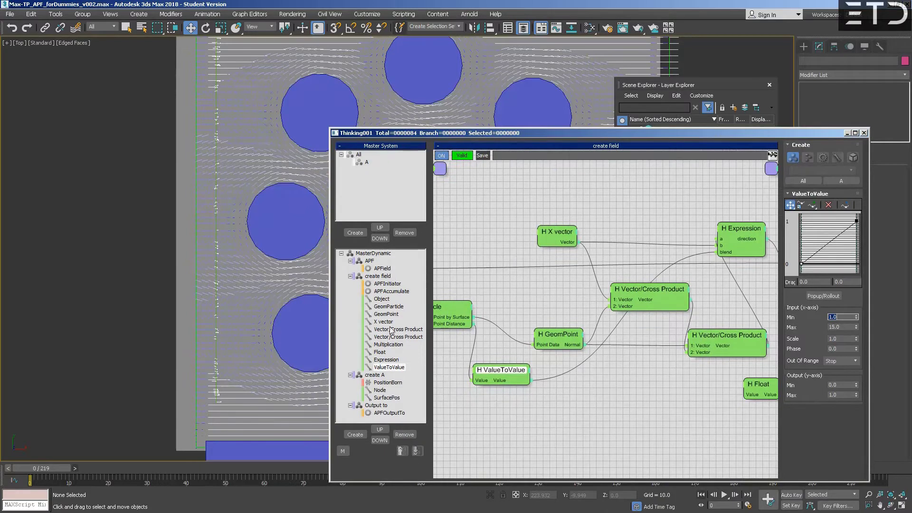
Step: Refresh the APField by switching its Reset mode while stepping between the first frames, leaving Reset at None and the timeline at frame 0
click(390, 269)
click(74, 468)
click(828, 247)
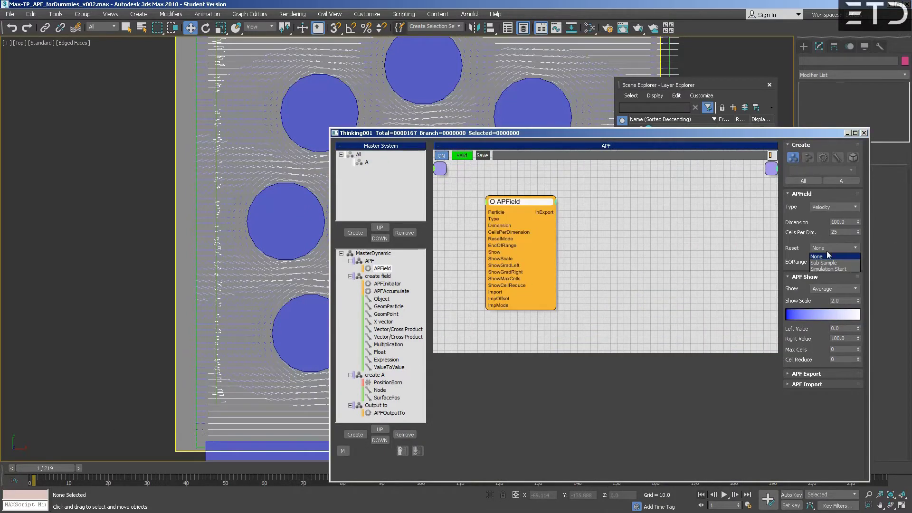
click(821, 252)
click(826, 247)
click(826, 260)
click(14, 468)
click(74, 468)
key(Home)
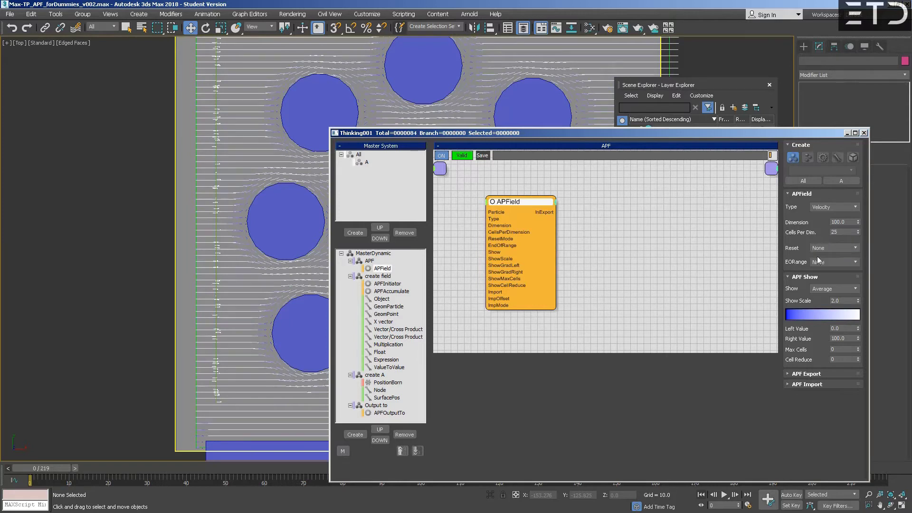
Step: Play the simulation to about frame 101 with the node editor minimized to examine the flow, and return to frame 0
click(846, 132)
key(/)
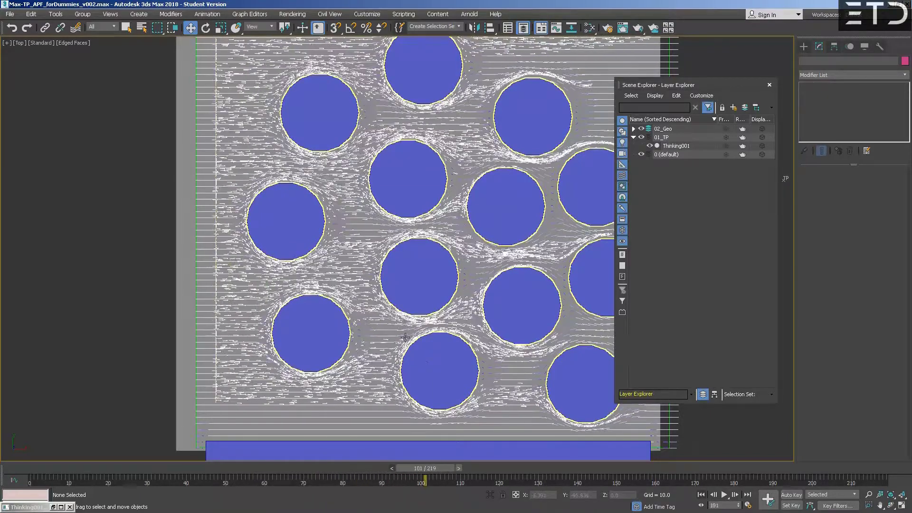
click(17, 468)
click(8, 469)
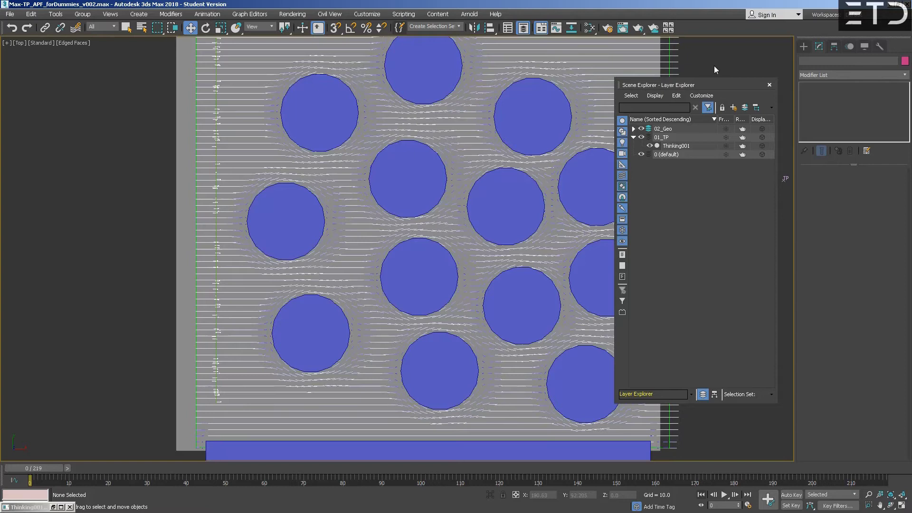
Step: Move the Scene Explorer aside and restore the Thinking Particles window with the APField settings in view
drag(705, 85, 745, 98)
click(53, 507)
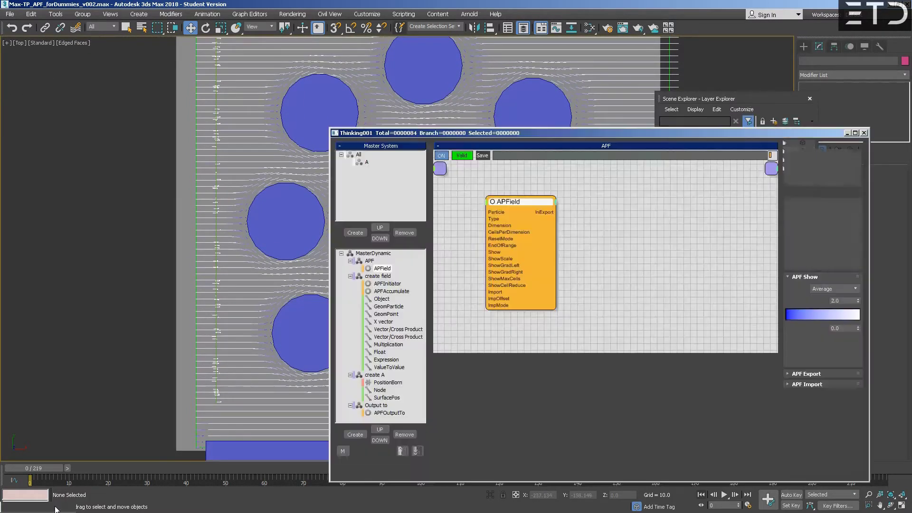
drag(477, 67, 489, 55)
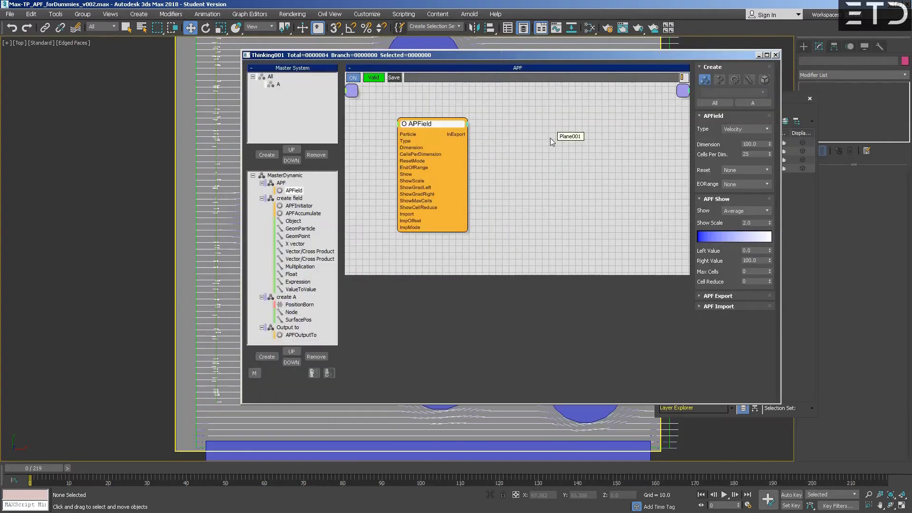